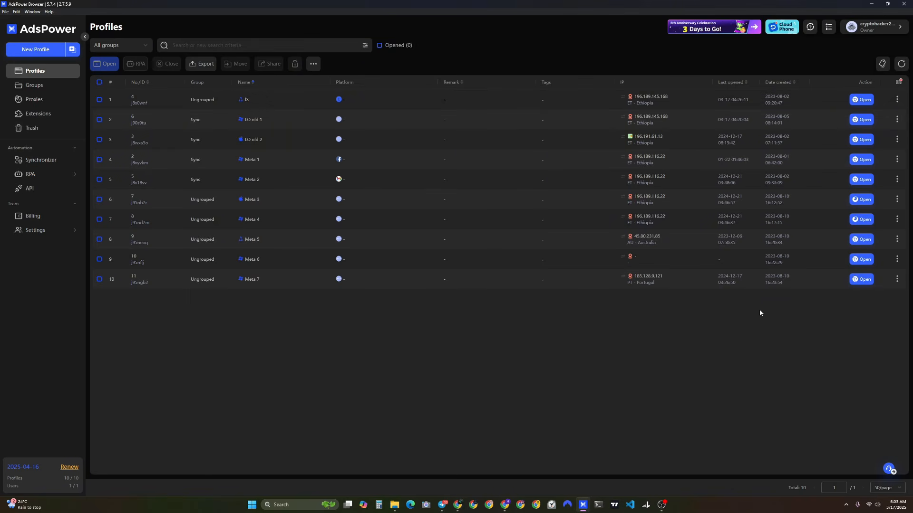
Step: Examine the IP addresses and countries shown for the browser profiles in the profile list
left_click_drag(633, 276, 658, 285)
left_click(649, 285)
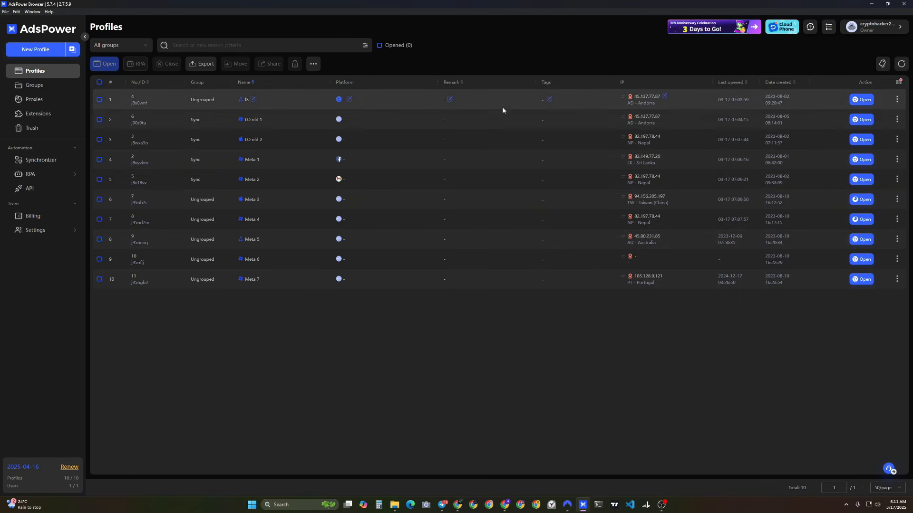
left_click_drag(637, 103, 655, 106)
left_click(642, 105)
double_click(648, 104)
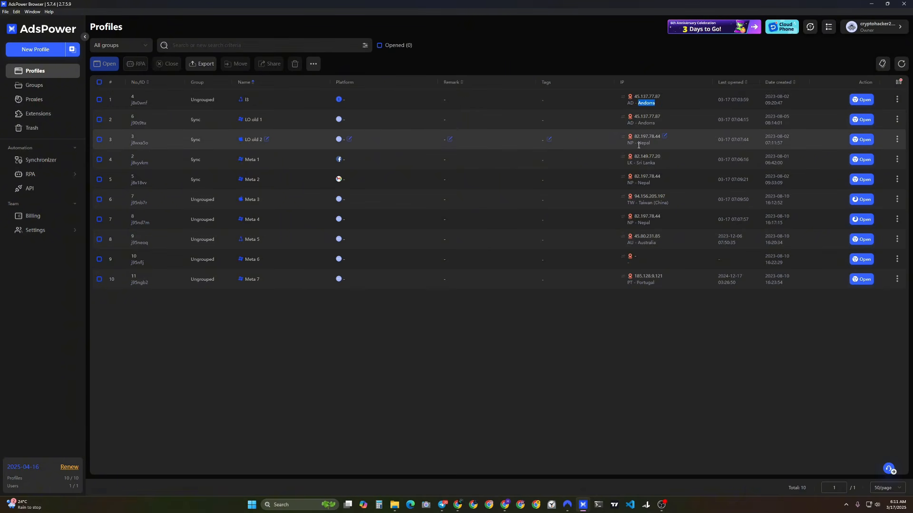
left_click_drag(638, 143, 650, 186)
left_click(644, 185)
left_click(649, 186)
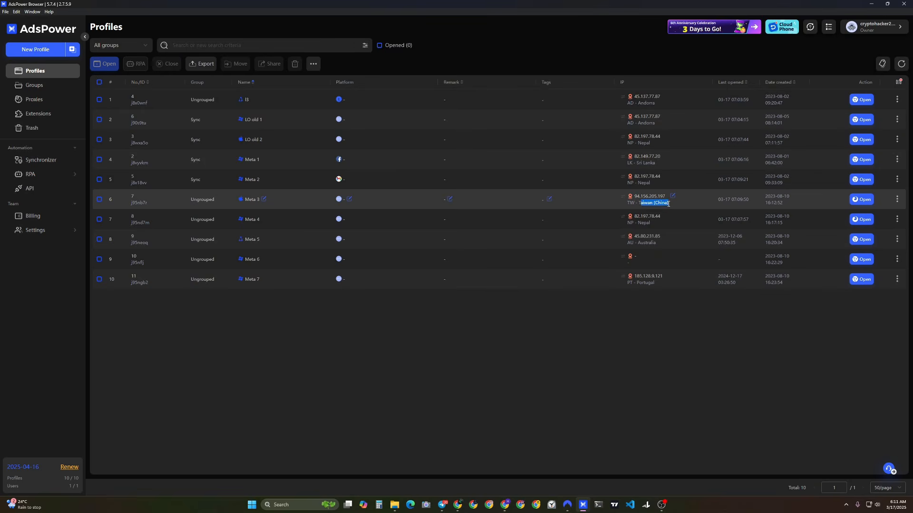
left_click_drag(633, 225, 654, 243)
left_click_drag(640, 282, 646, 282)
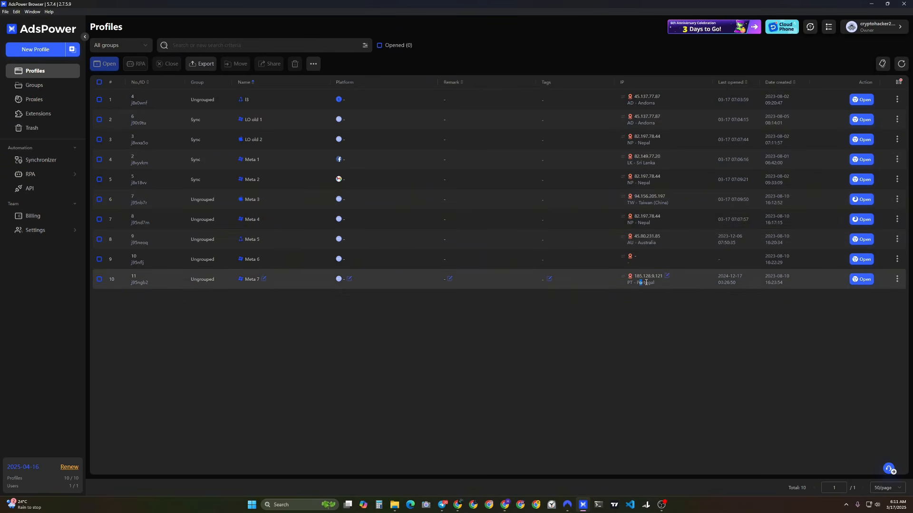
left_click(675, 296)
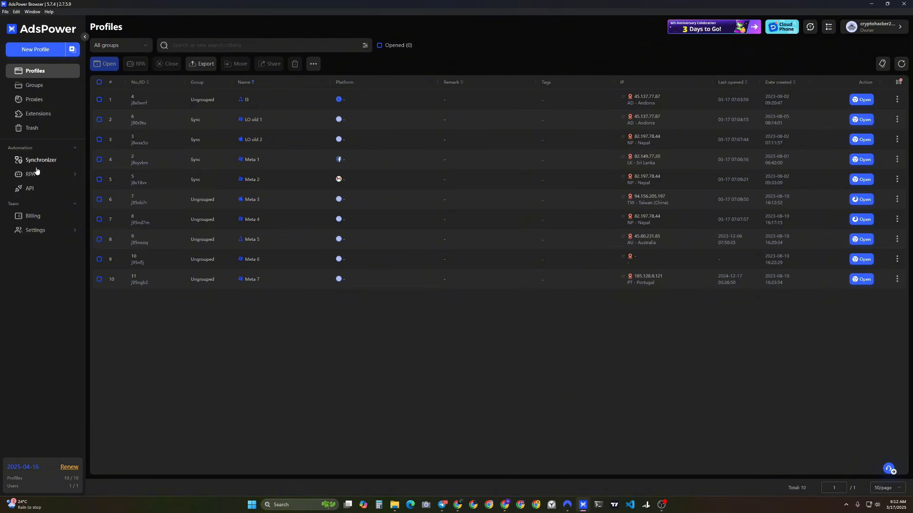
Step: Check the monthly fee and package change options on the Billing page and return to the profile list
left_click(38, 220)
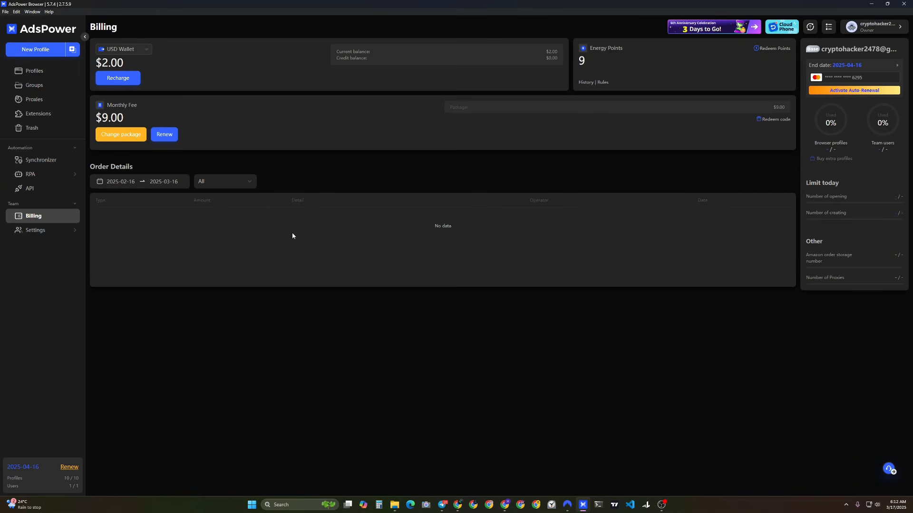
left_click_drag(108, 117, 129, 119)
left_click(121, 134)
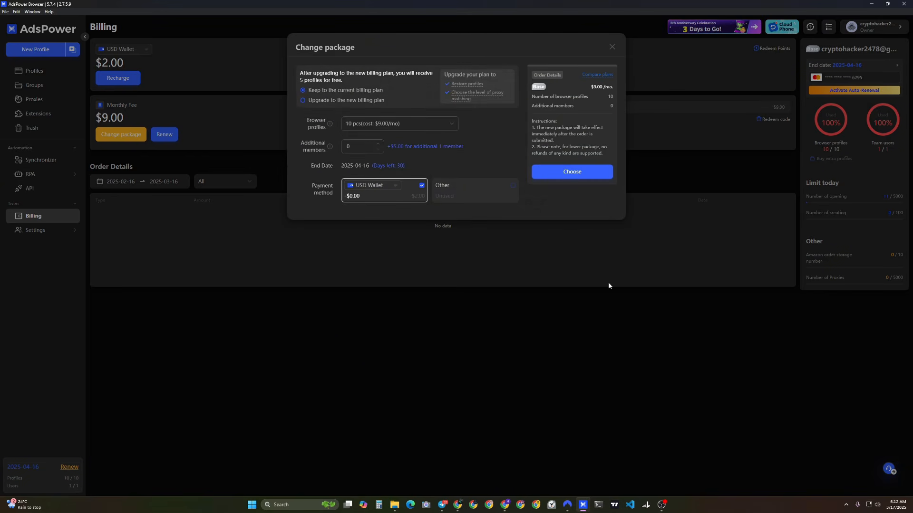
left_click(612, 47)
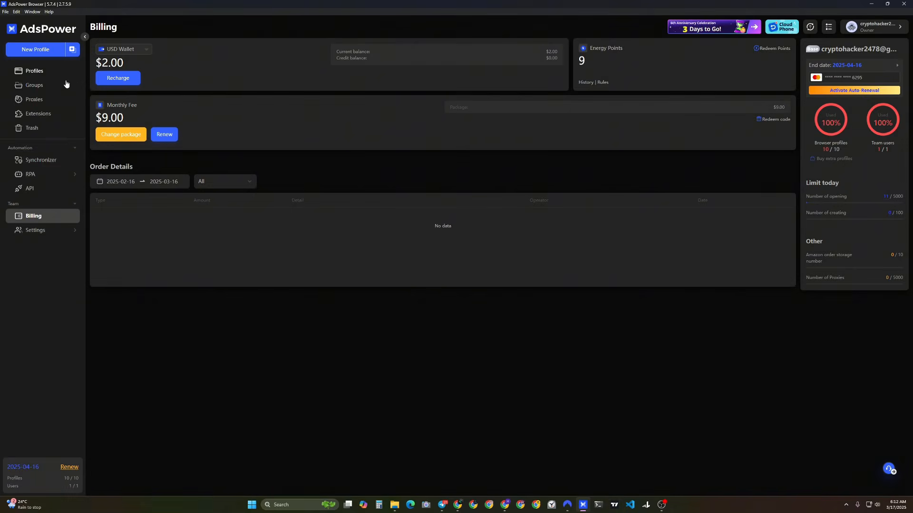
left_click(49, 80)
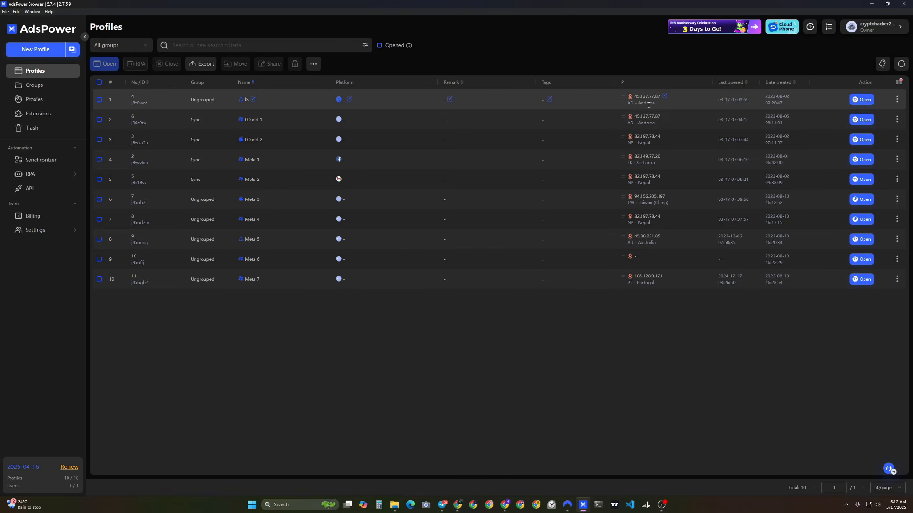
Step: Open the first listed browser profile for editing and look through its complete settings form
left_click(896, 100)
left_click(885, 116)
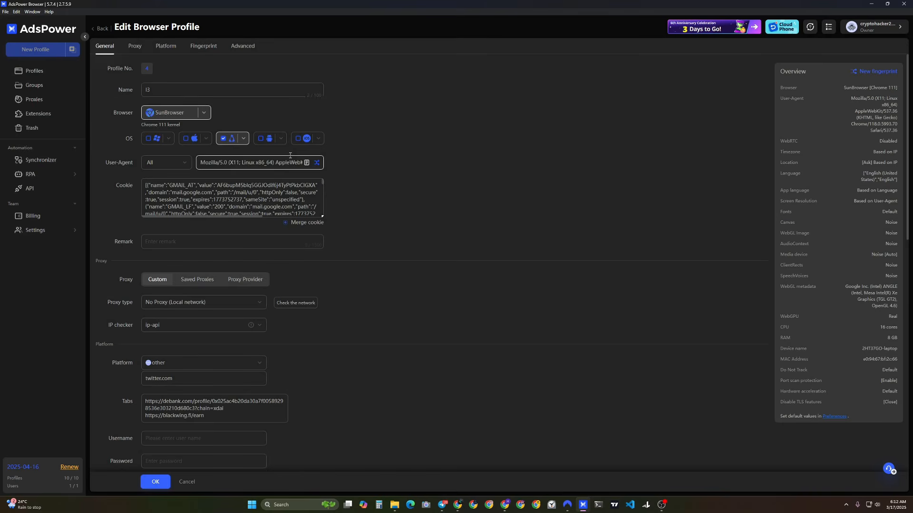
scroll(238, 198, "down", 3)
scroll(523, 214, "down", 7)
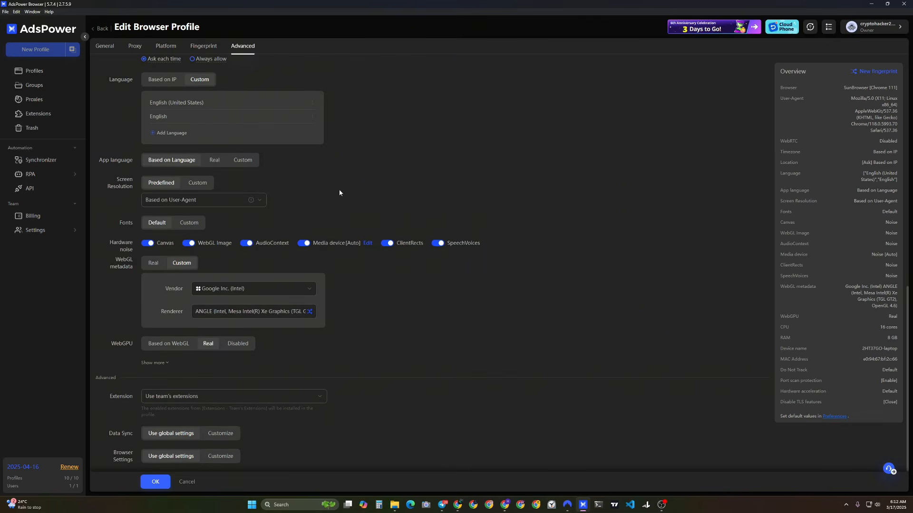
scroll(296, 261, "up", 5)
scroll(297, 266, "up", 6)
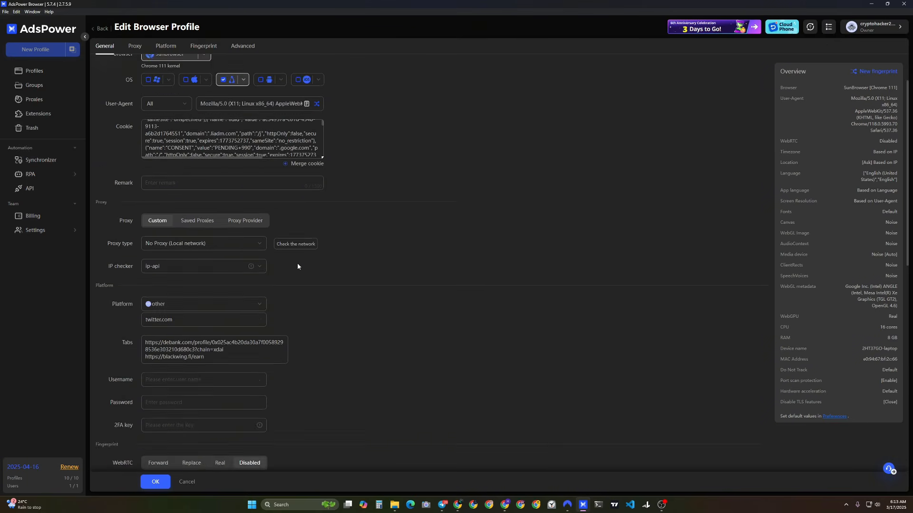
Step: Review the profile's Proxy, Platform, Fingerprint and Advanced sections and return to its name in the General section
left_click(139, 49)
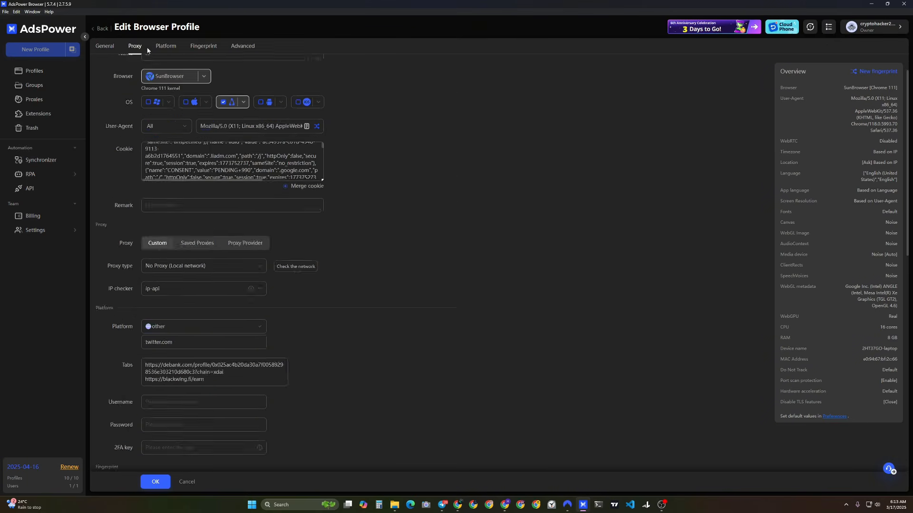
left_click(170, 49)
left_click(205, 49)
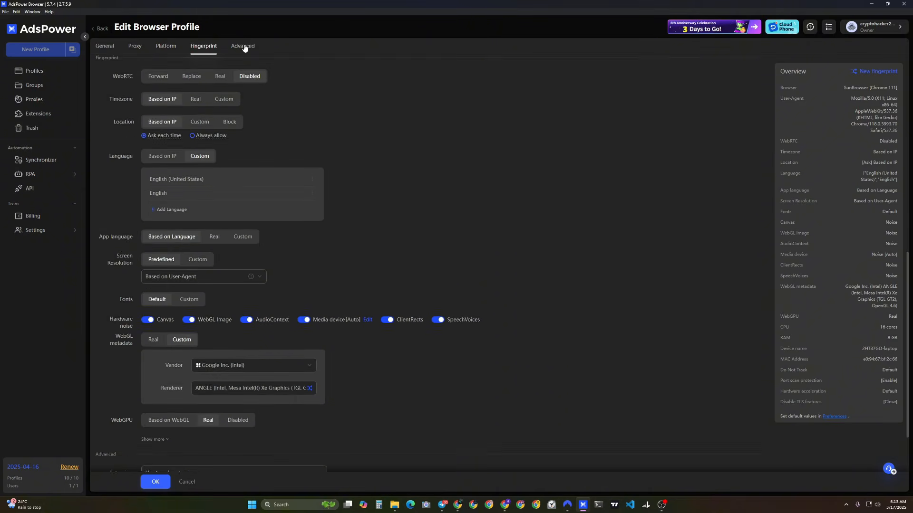
left_click(243, 47)
left_click(106, 46)
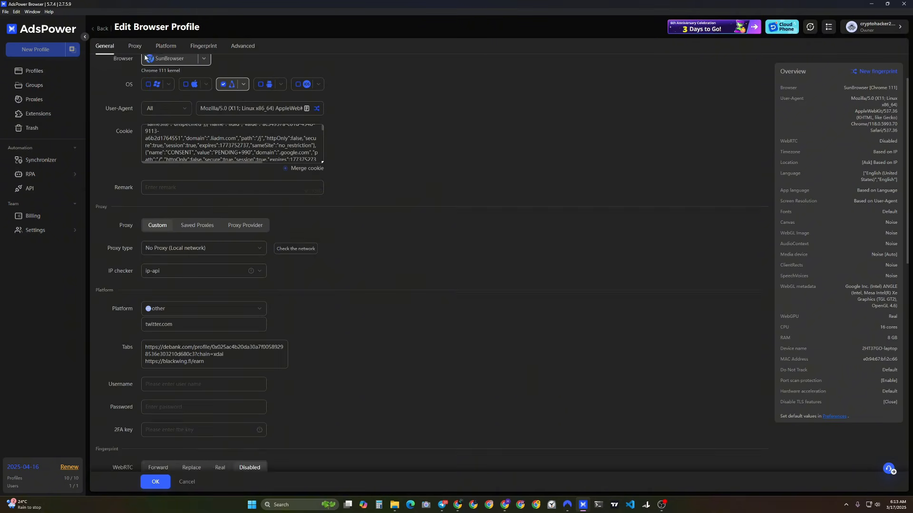
left_click_drag(161, 89, 134, 94)
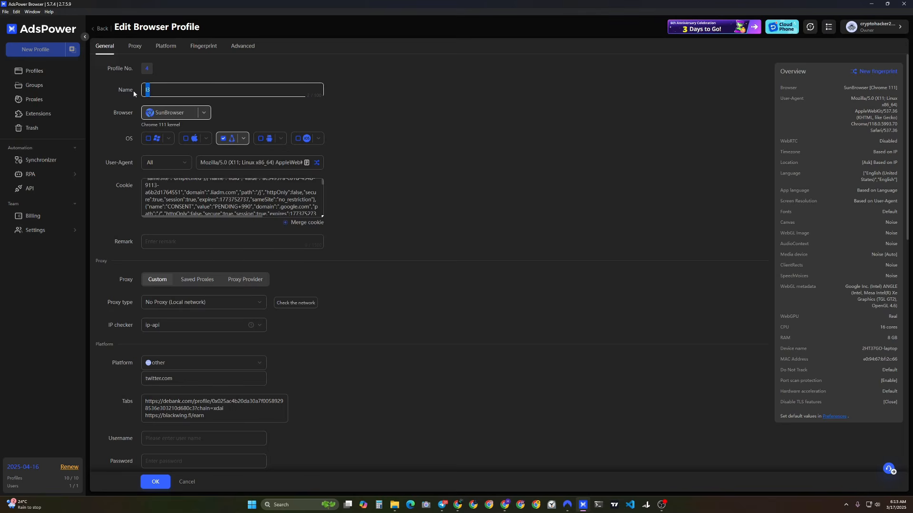
Step: Examine the Chrome kernel versions offered for SunBrowser in the profile's browser setting
left_click(203, 112)
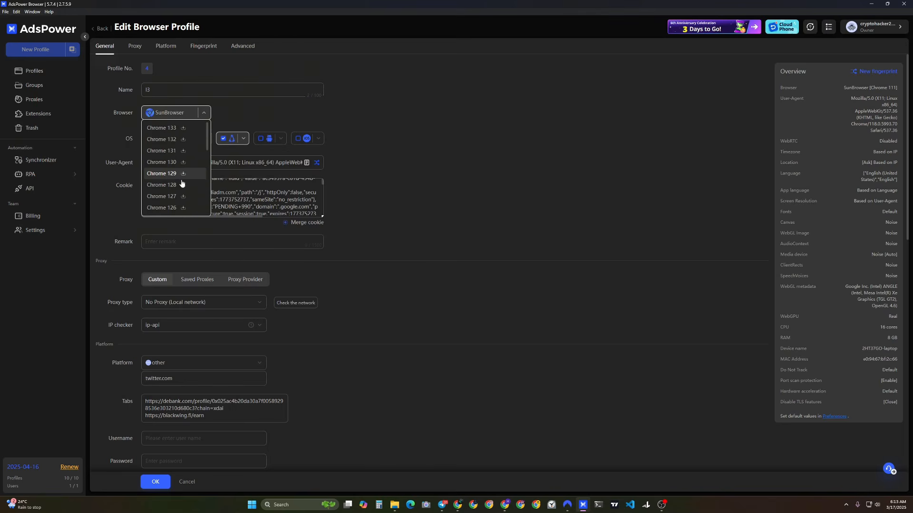
left_click(204, 113)
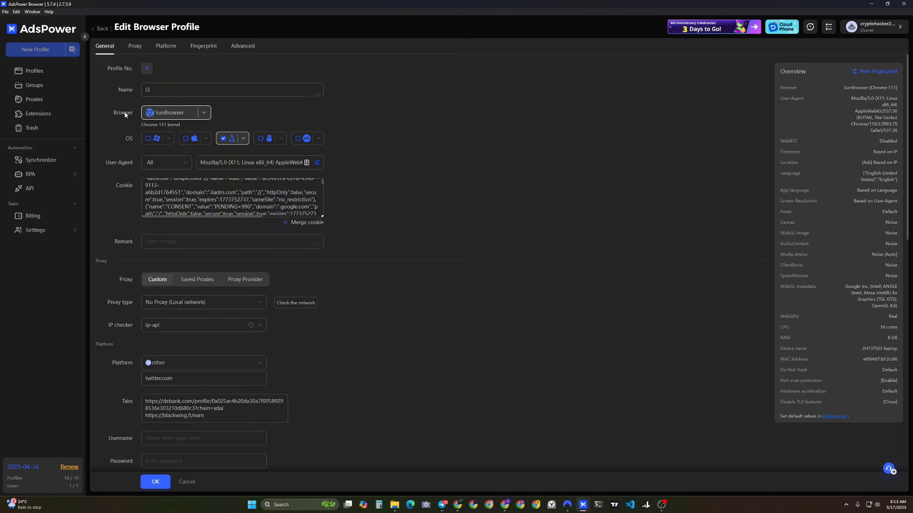
left_click(204, 113)
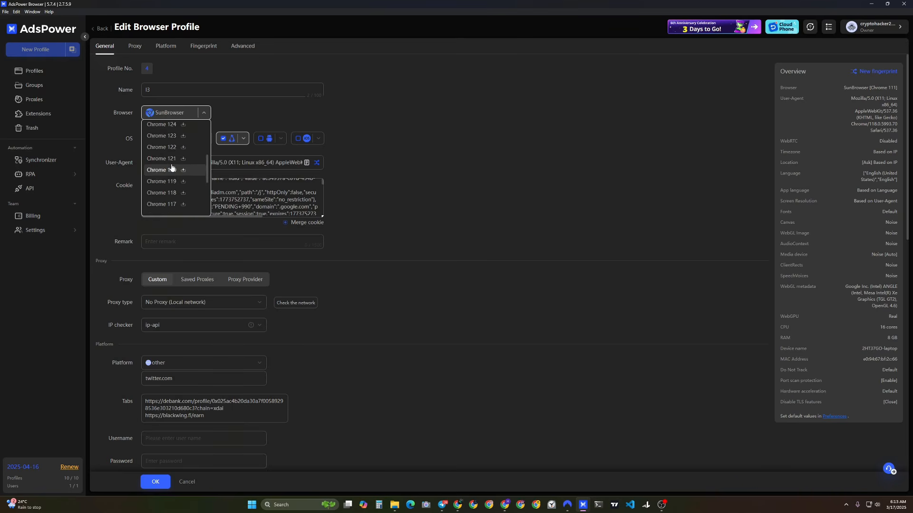
scroll(172, 169, "down", 5)
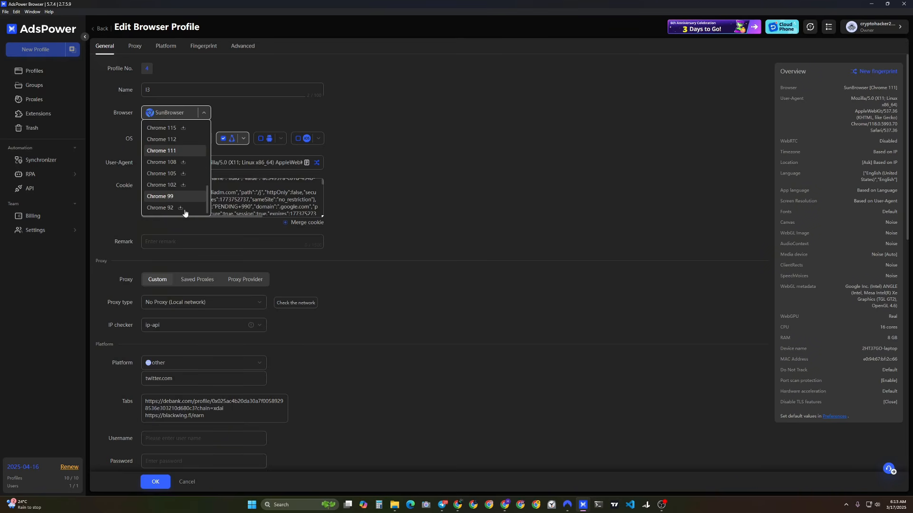
scroll(164, 190, "up", 3)
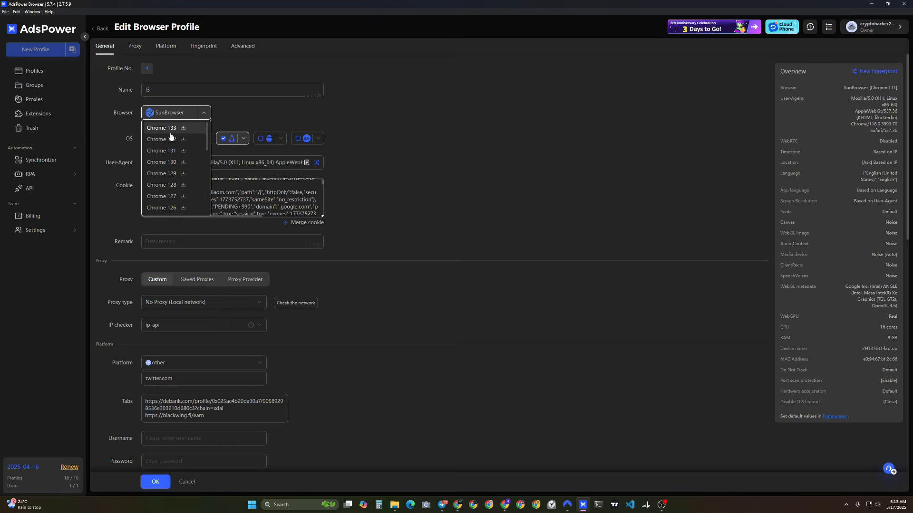
scroll(170, 183, "down", 10)
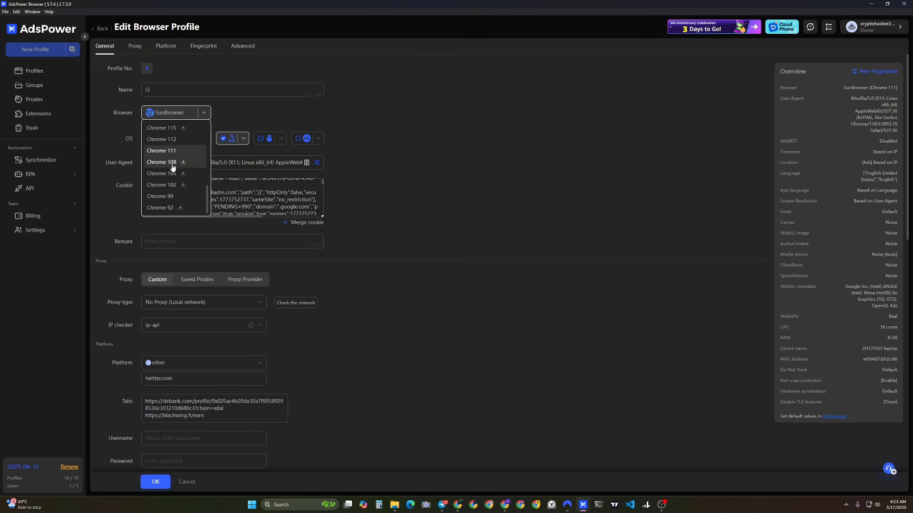
scroll(169, 159, "up", 4)
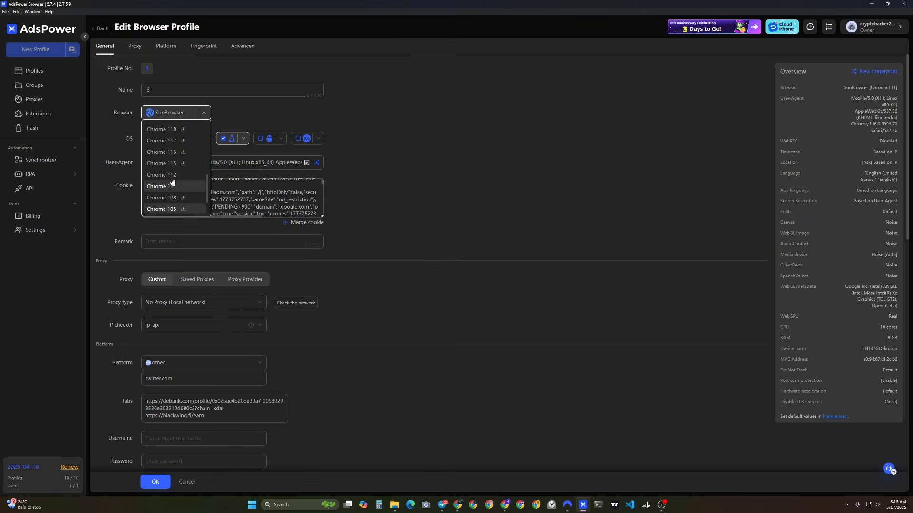
scroll(172, 177, "down", 3)
scroll(172, 143, "up", 6)
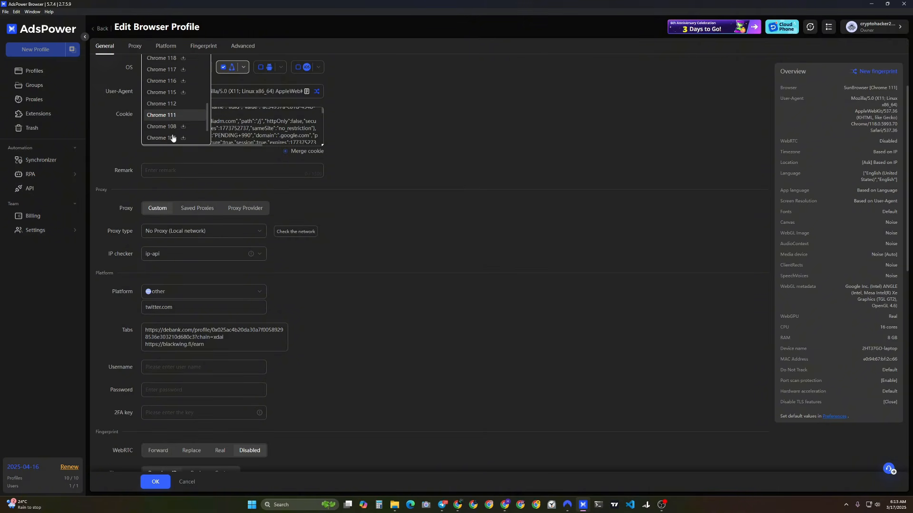
scroll(172, 139, "up", 3)
scroll(172, 137, "up", 2)
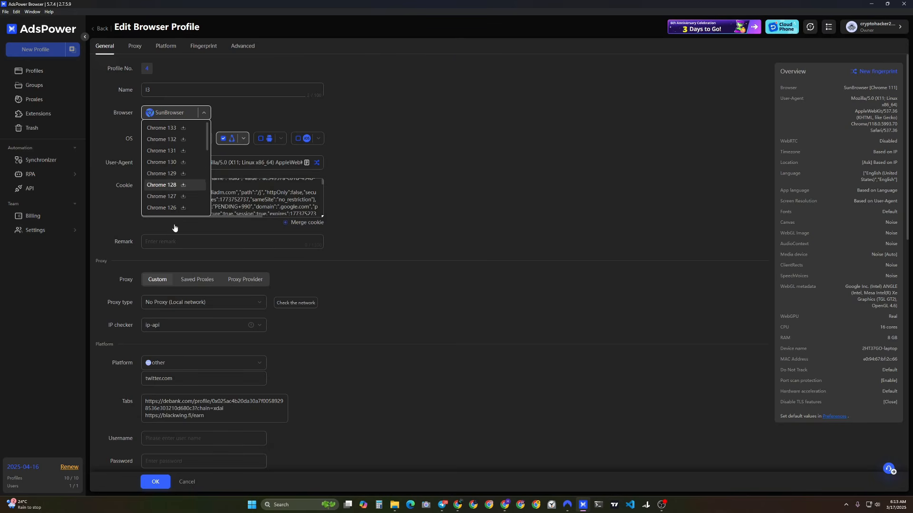
left_click(203, 113)
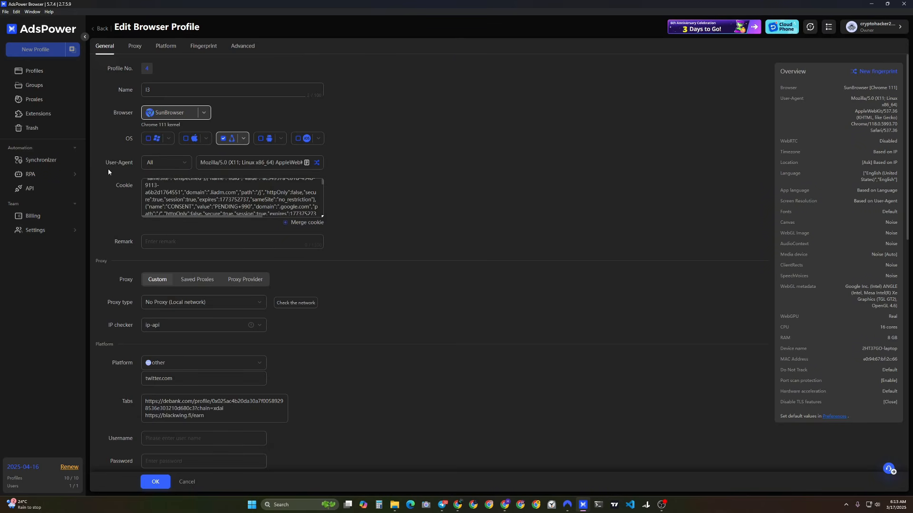
Step: Try enabling and disabling Windows as the profile's operating system and examine the available Windows versions
left_click(168, 139)
scroll(155, 174, "down", 4)
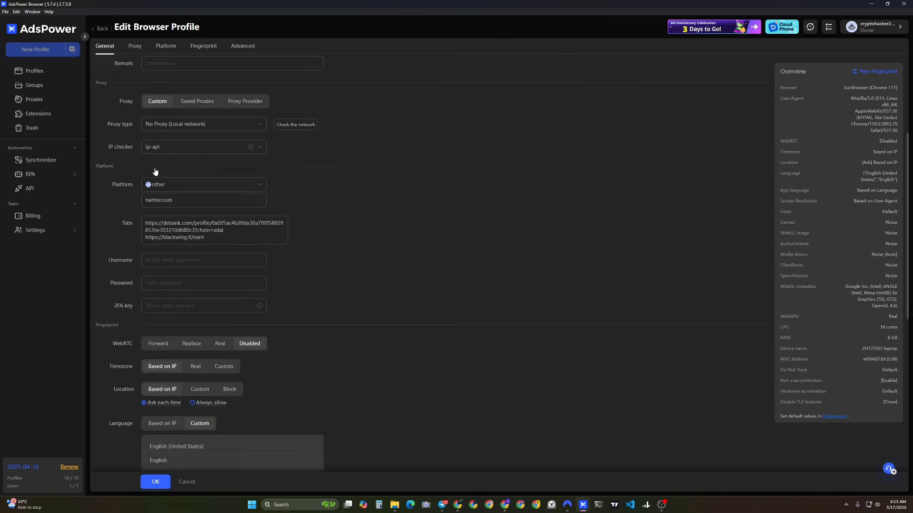
scroll(267, 218, "up", 4)
left_click(420, 179)
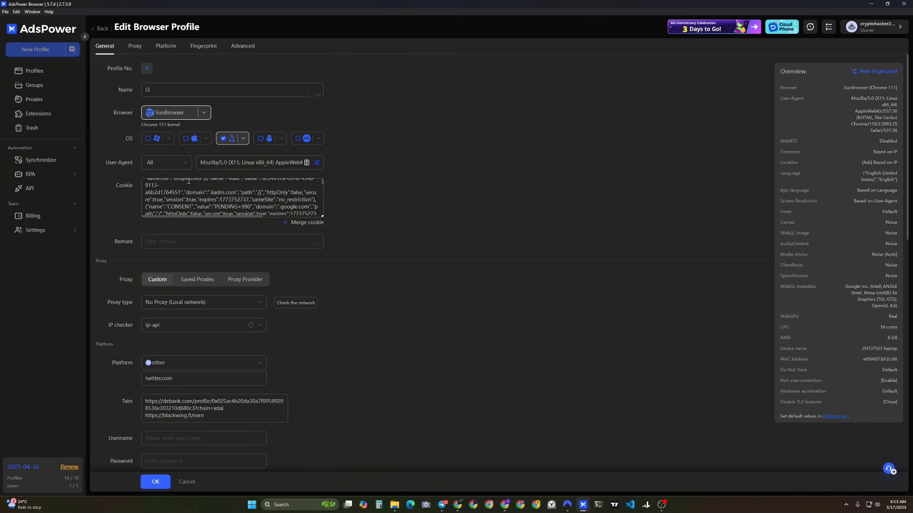
left_click(150, 138)
left_click(149, 139)
left_click(168, 138)
scroll(171, 166, "down", 1)
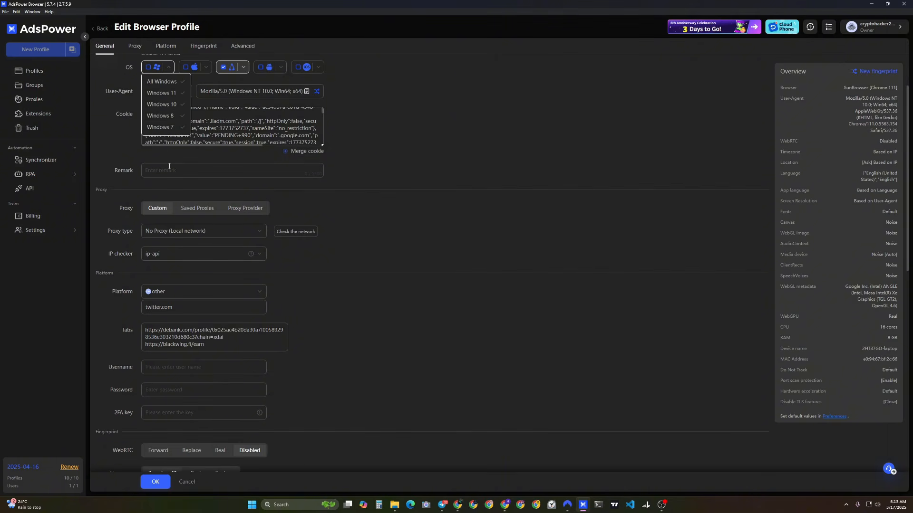
scroll(167, 126, "up", 1)
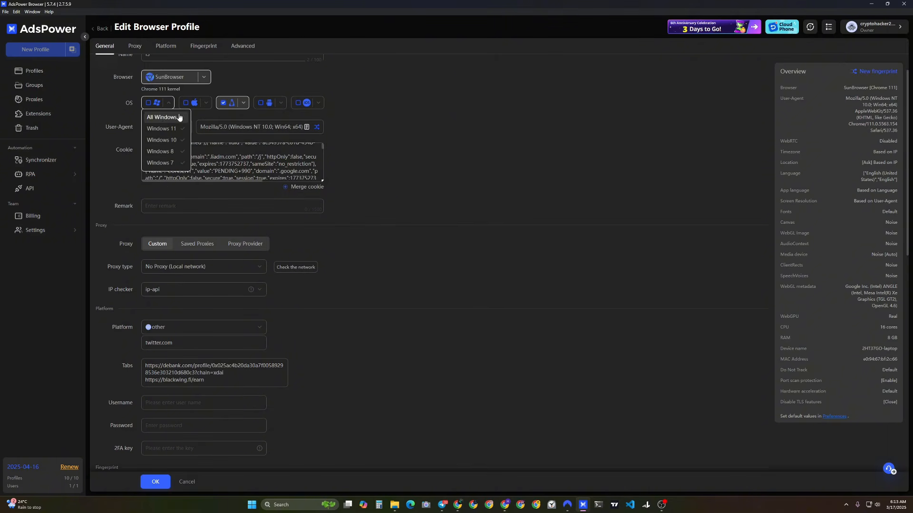
Step: Examine the available macOS versions and try macOS 15 and All macOS as the profile's operating system
mouse_move(206, 108)
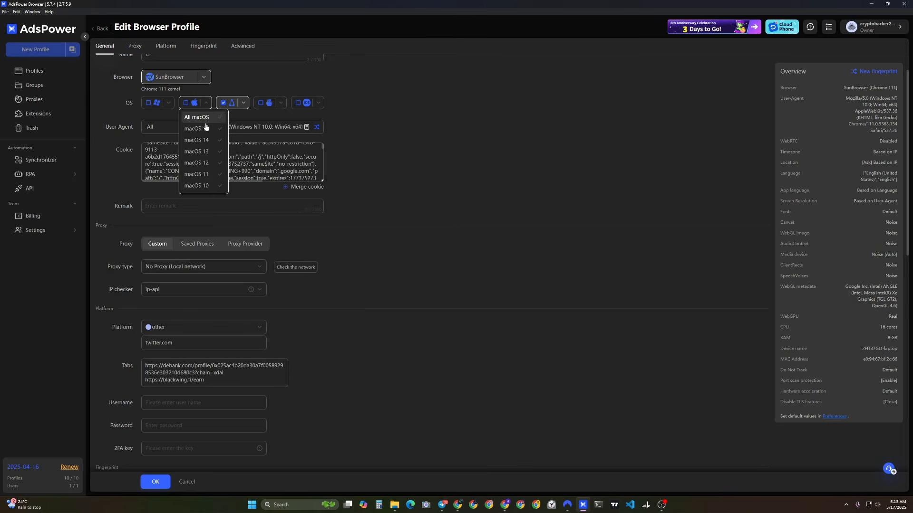
scroll(210, 157, "down", 3)
scroll(210, 157, "up", 3)
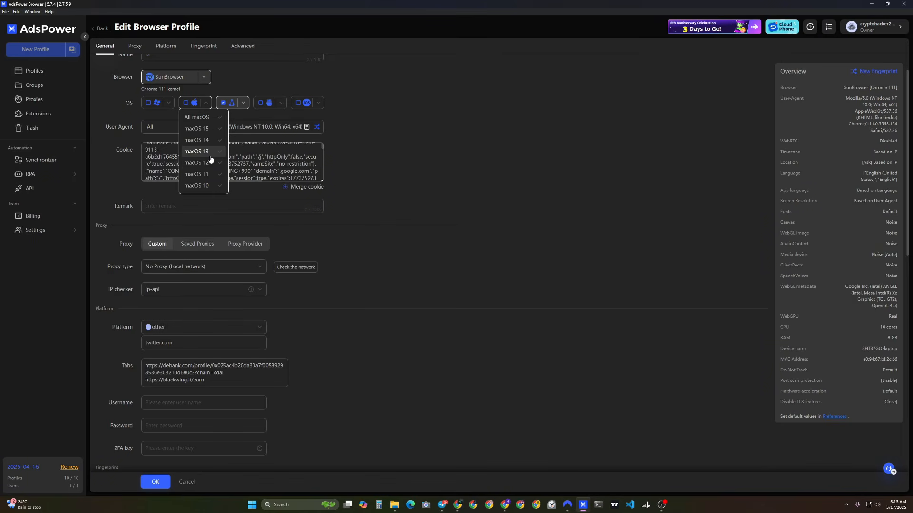
left_click(206, 129)
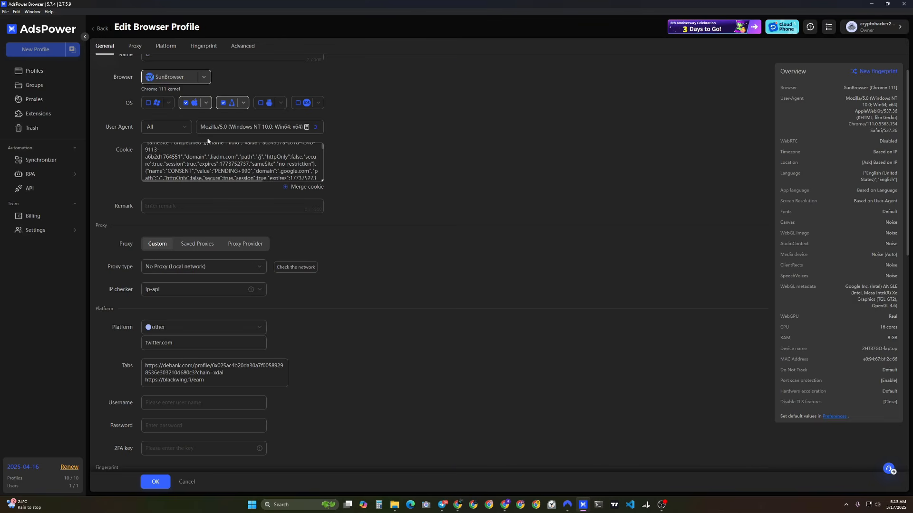
left_click(187, 103)
left_click(206, 103)
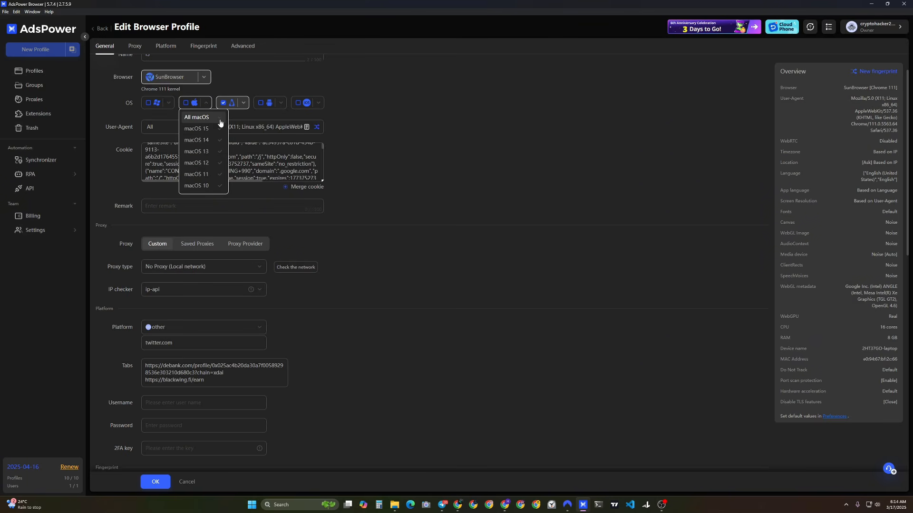
left_click(216, 118)
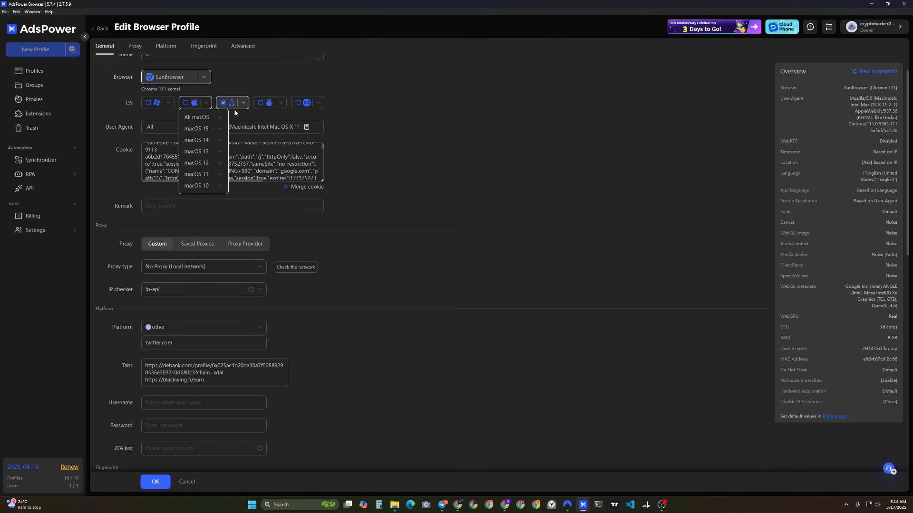
Step: Set the profile's operating system to All Linux and examine the available Android and iOS versions
left_click(249, 112)
left_click(243, 104)
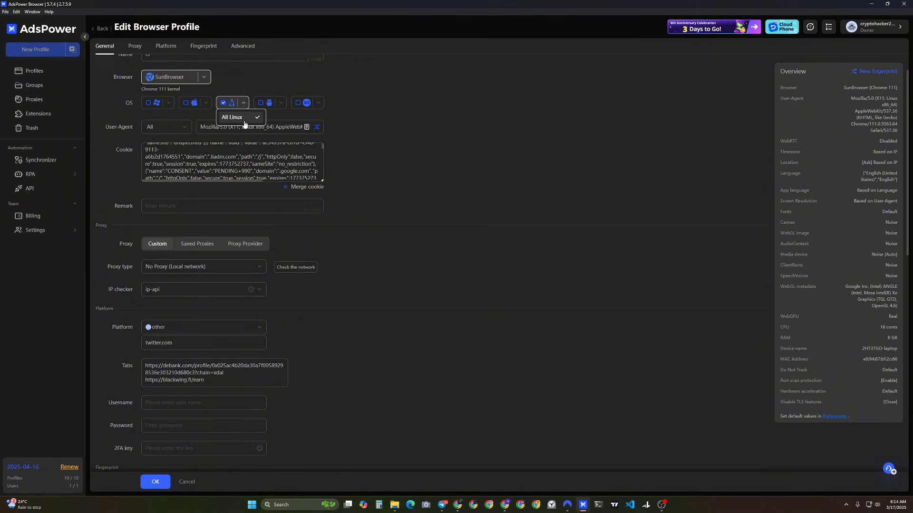
left_click(279, 105)
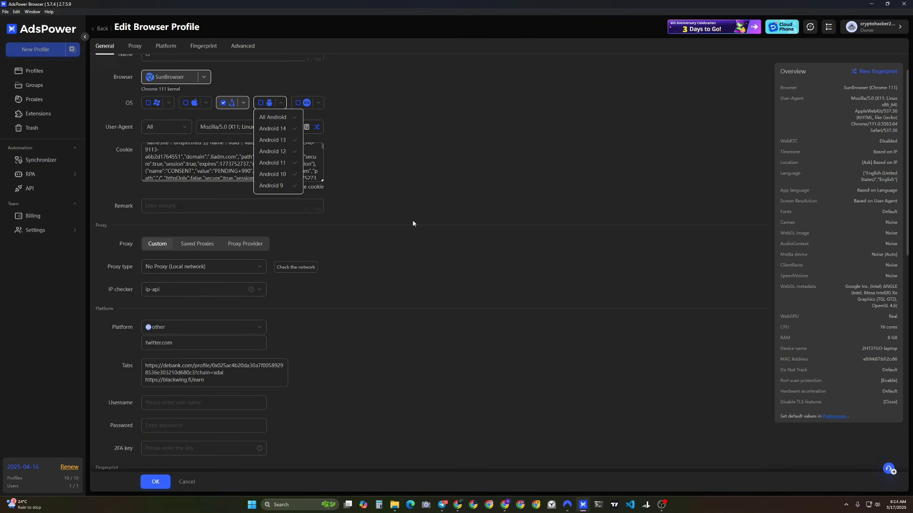
mouse_move(317, 102)
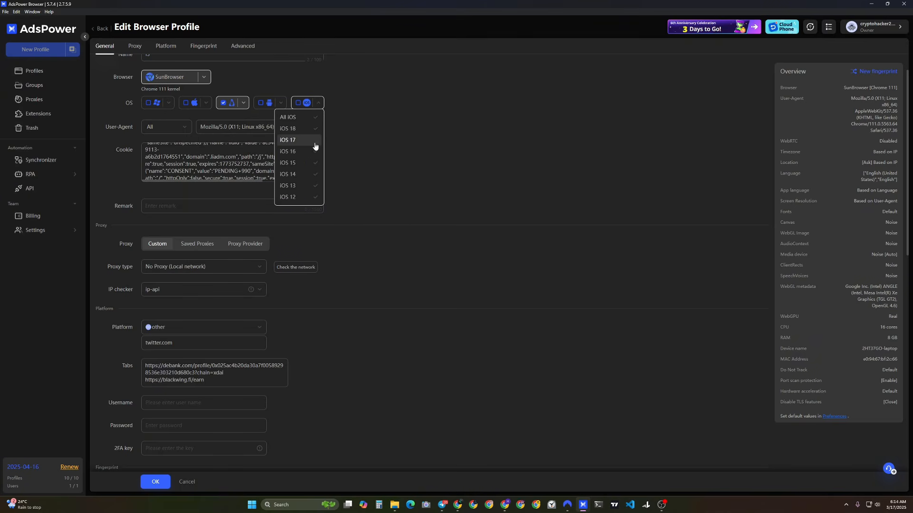
scroll(314, 145, "down", 2)
scroll(311, 146, "up", 2)
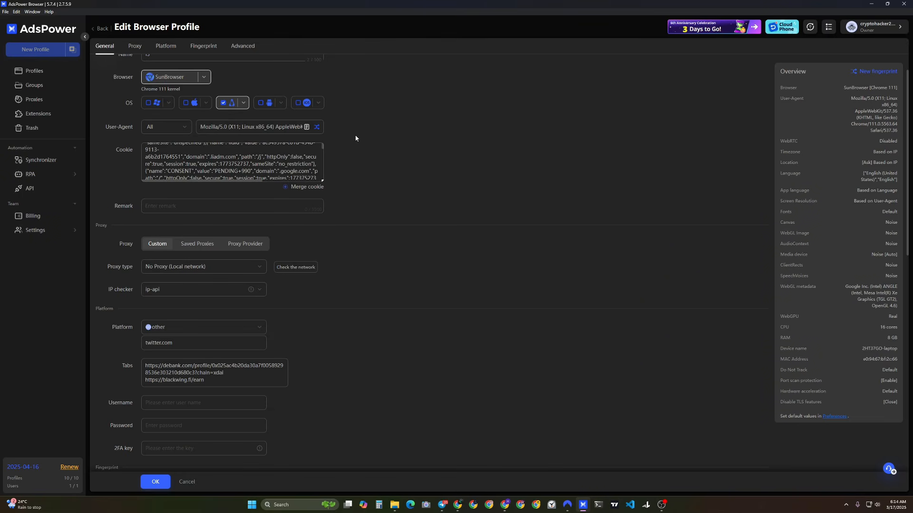
Step: Examine the user-agent versions offered for the profile
scroll(356, 139, "up", 1)
scroll(295, 197, "up", 3)
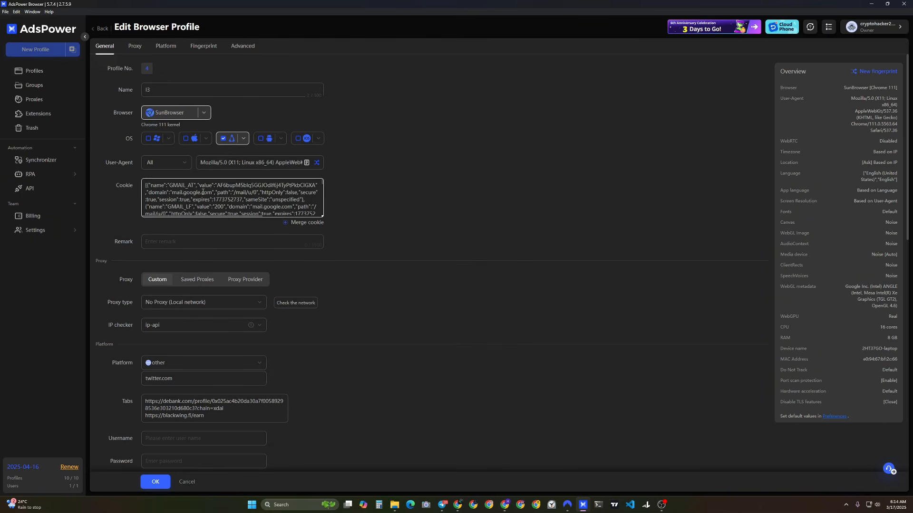
left_click(174, 170)
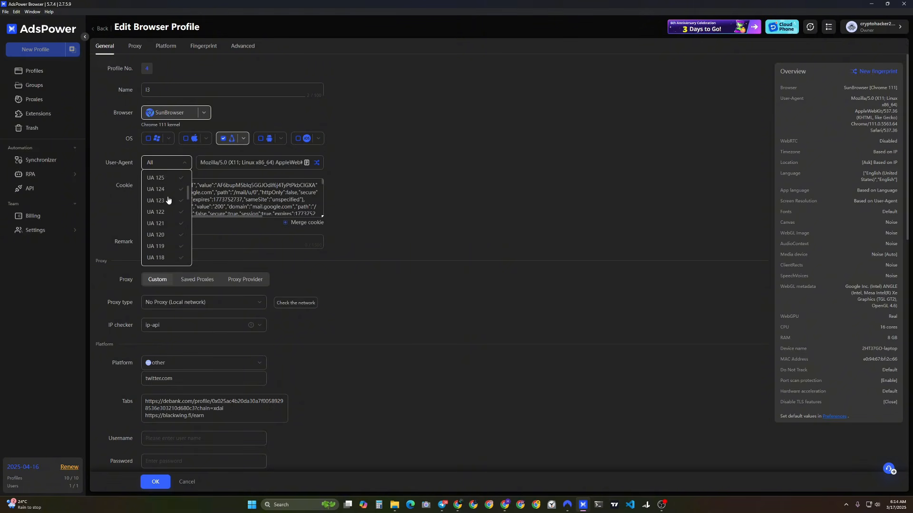
scroll(168, 200, "down", 2)
left_click(134, 180)
left_click(173, 165)
scroll(168, 222, "down", 1)
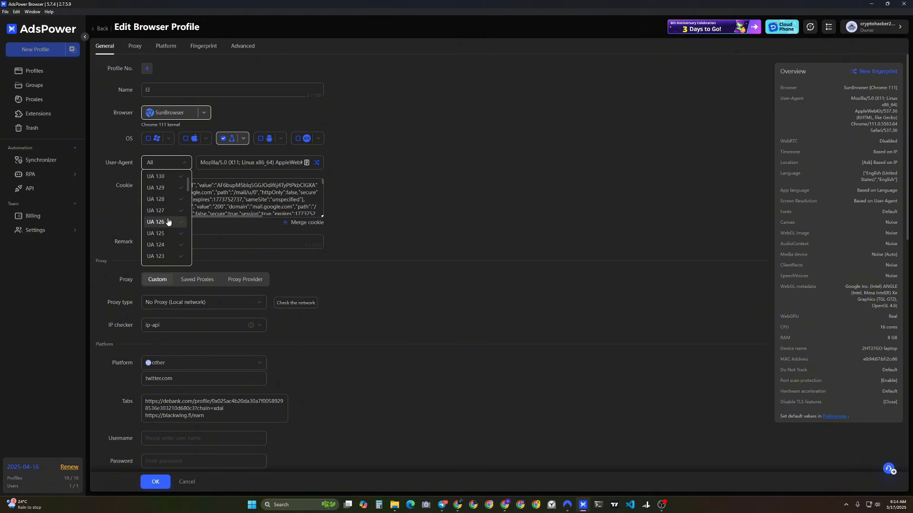
Step: Inspect the end of the profile's full user-agent string, including its Chrome and Safari parts
left_click_drag(261, 163, 341, 171)
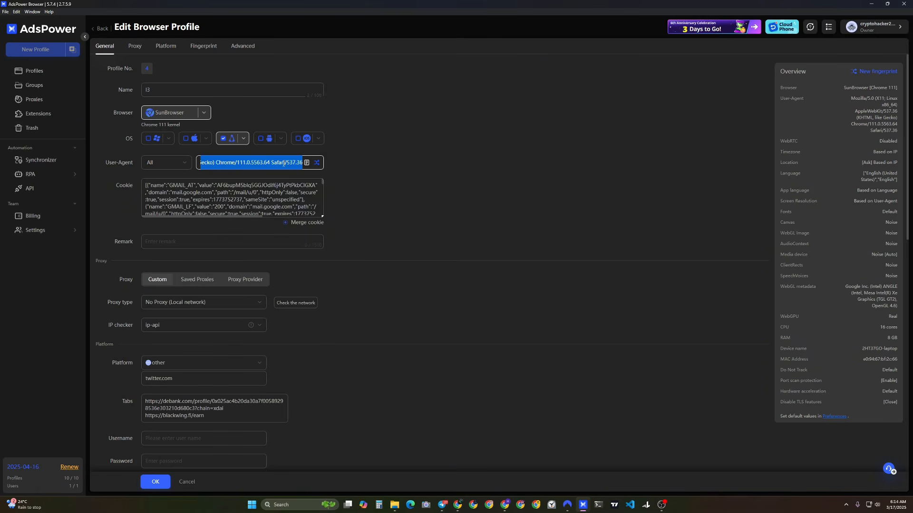
left_click_drag(282, 163, 293, 164)
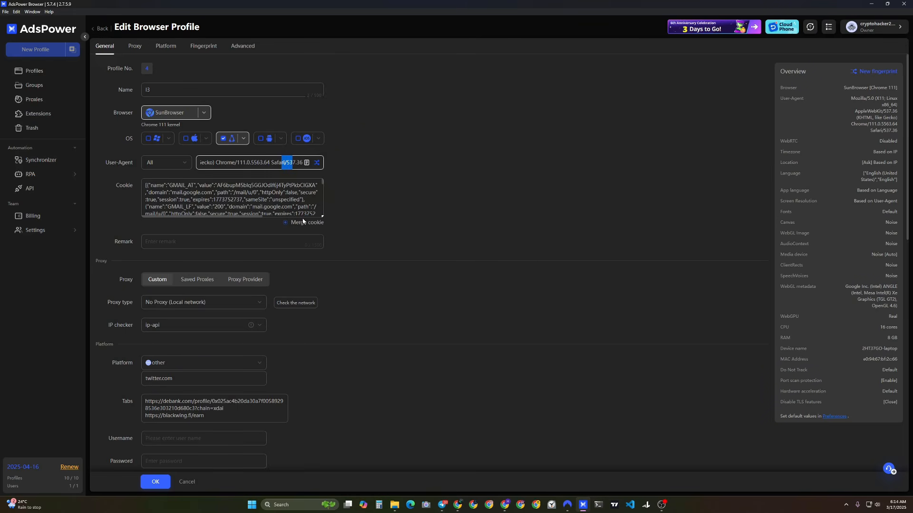
scroll(297, 206, "down", 3)
scroll(297, 205, "up", 3)
left_click(293, 163)
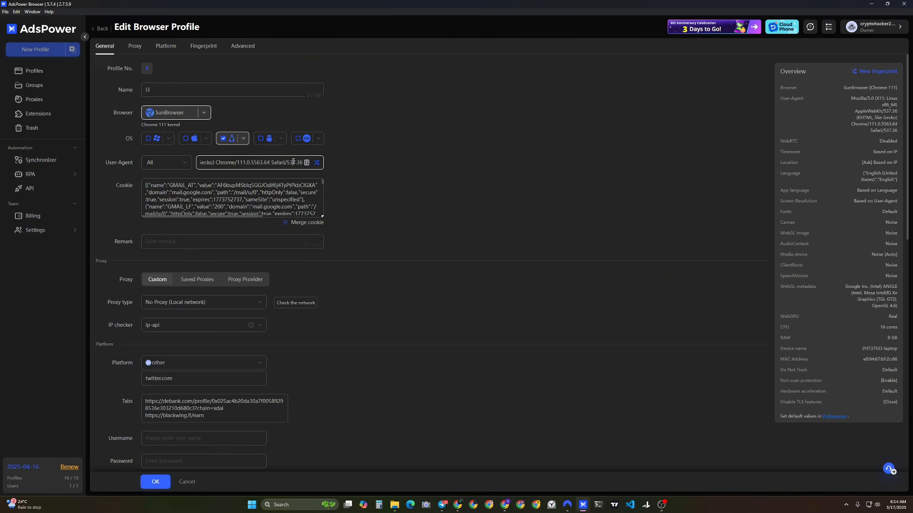
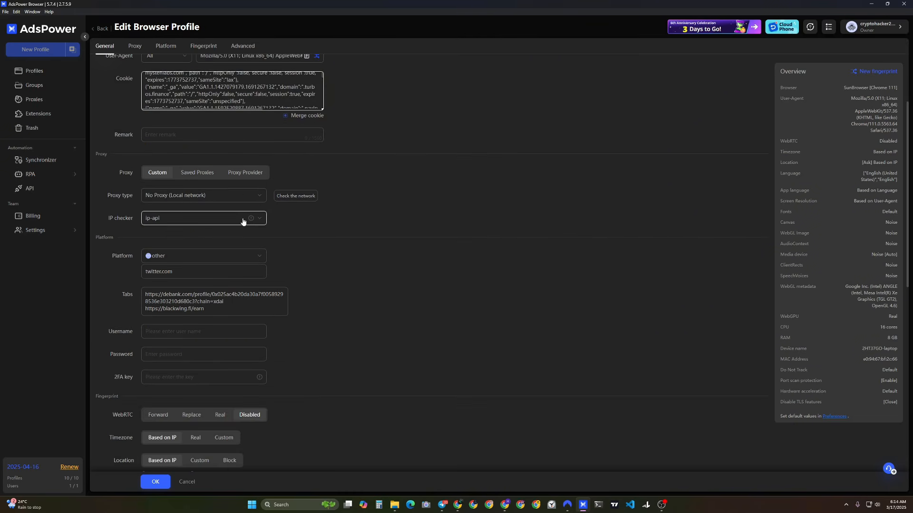
Step: Examine the proxy types offered for the profile's custom proxy, choosing No Proxy (Local network)
left_click_drag(120, 173, 137, 176)
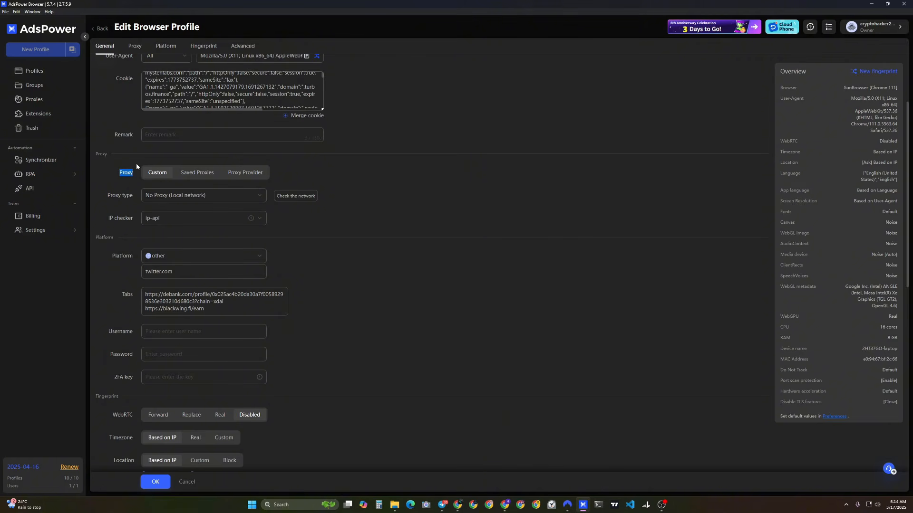
left_click(219, 202)
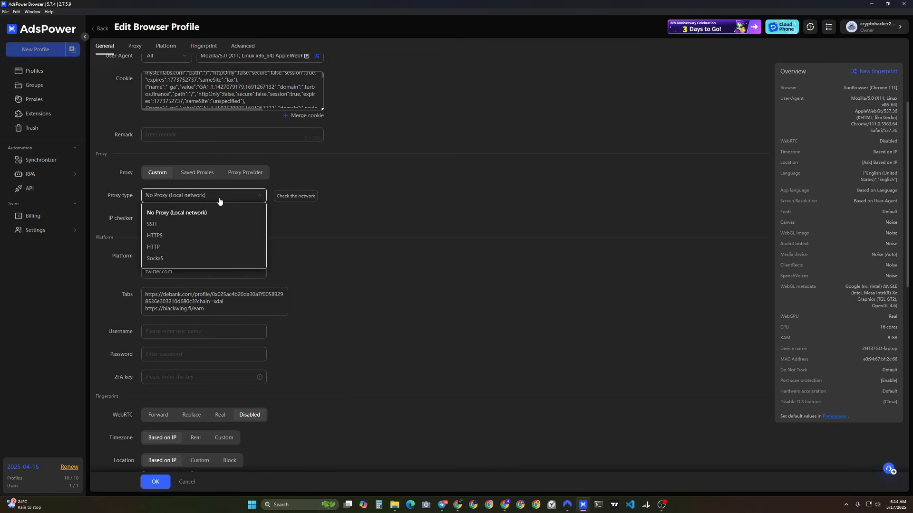
left_click(319, 225)
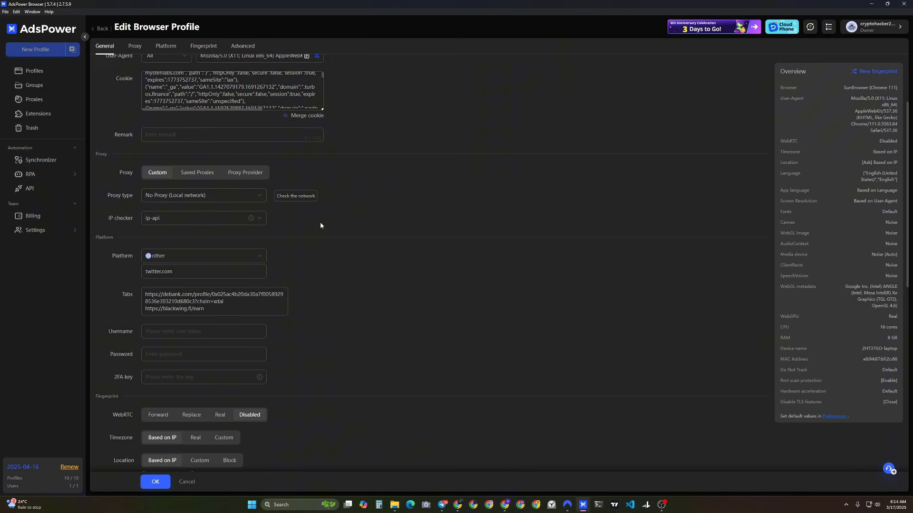
left_click(219, 203)
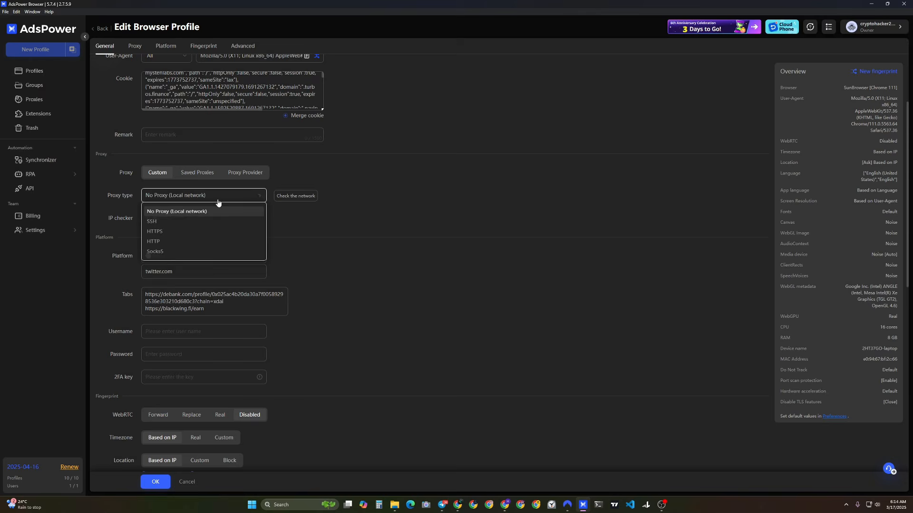
left_click(409, 230)
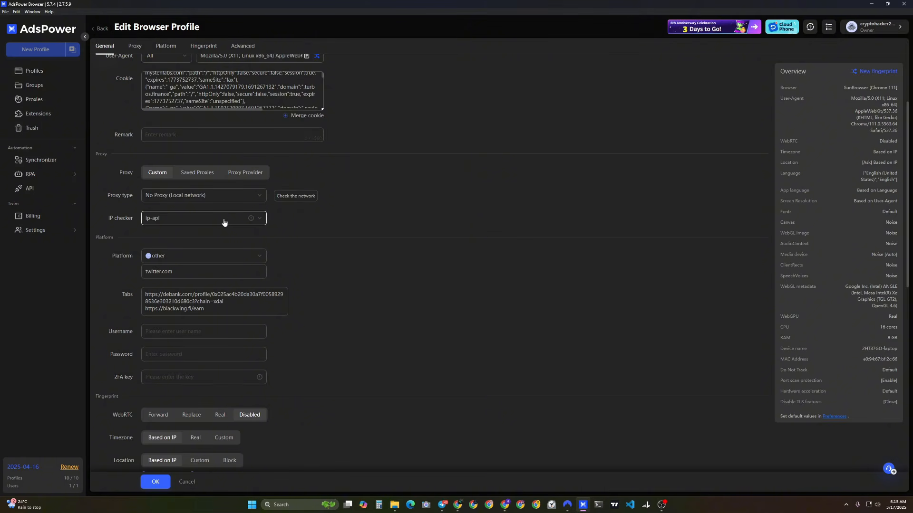
left_click(232, 196)
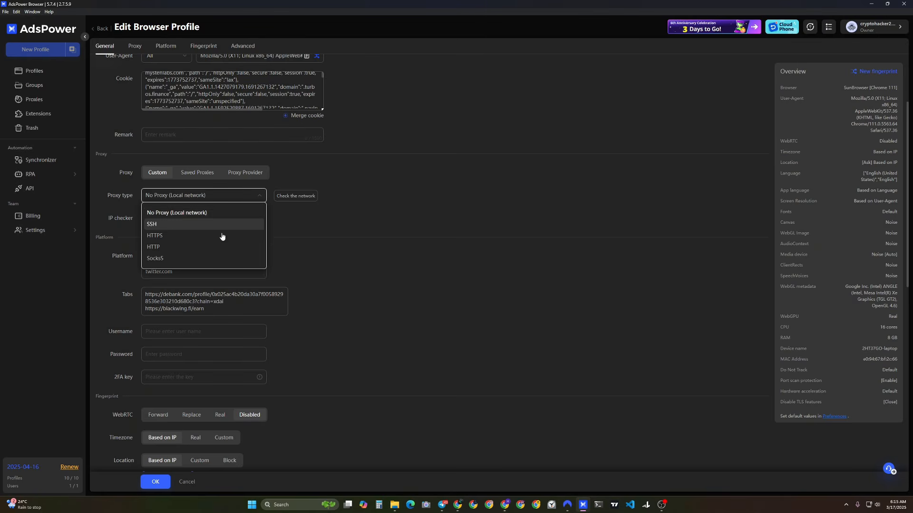
left_click(199, 212)
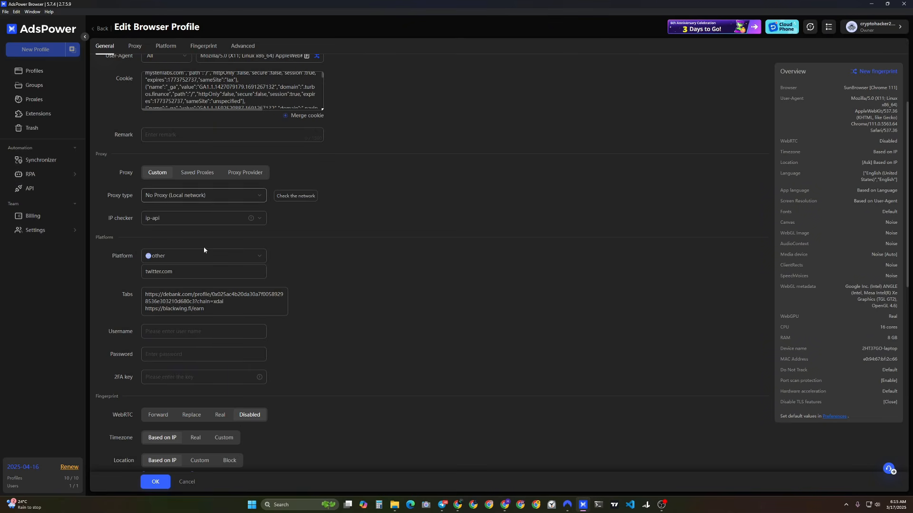
scroll(351, 224, "up", 1)
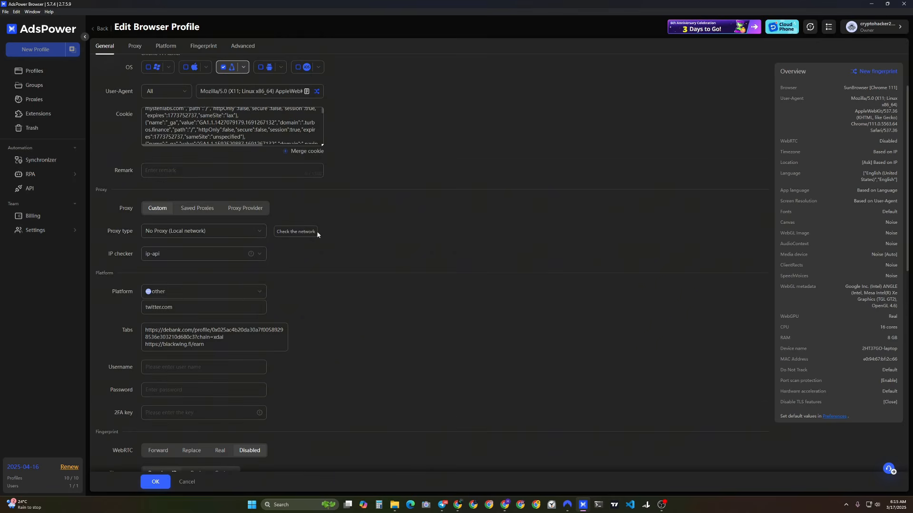
left_click(216, 231)
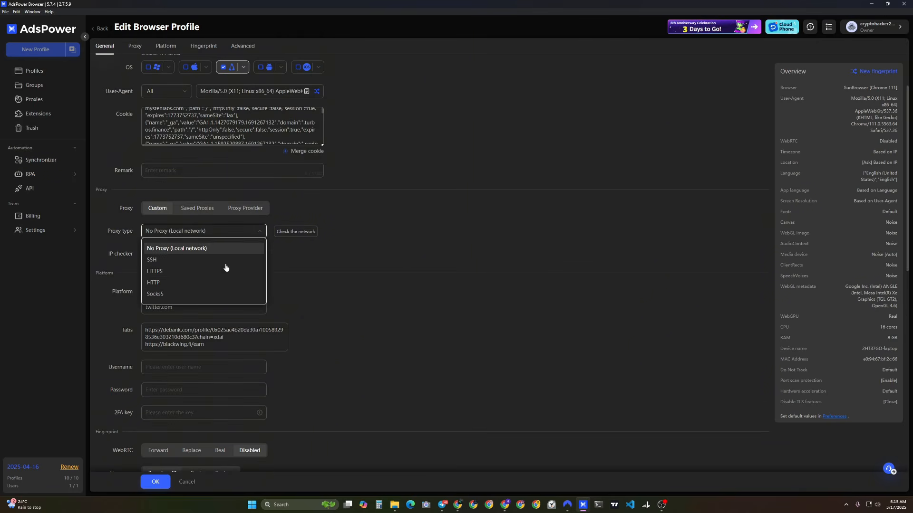
left_click(327, 271)
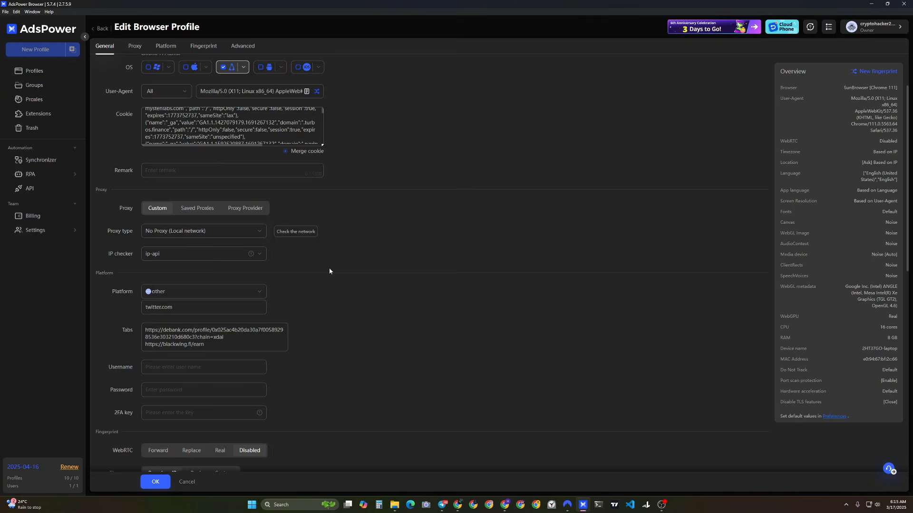
Step: Replace the URLs in the profile's Tabs setting with google.com
scroll(434, 269, "down", 7)
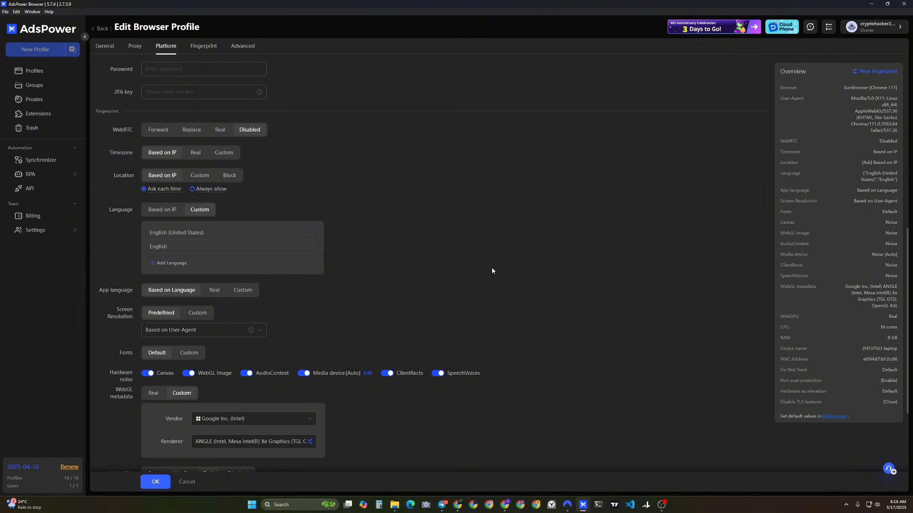
scroll(492, 269, "up", 8)
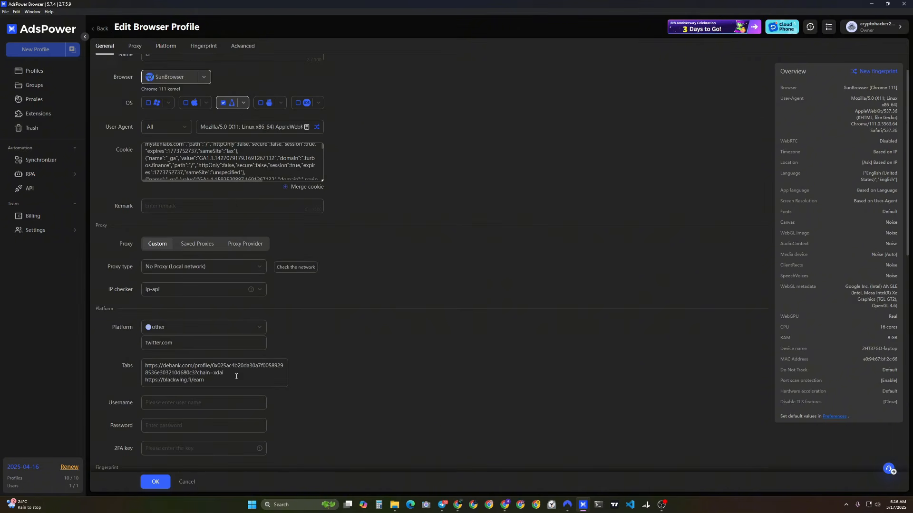
left_click_drag(236, 377, 146, 344)
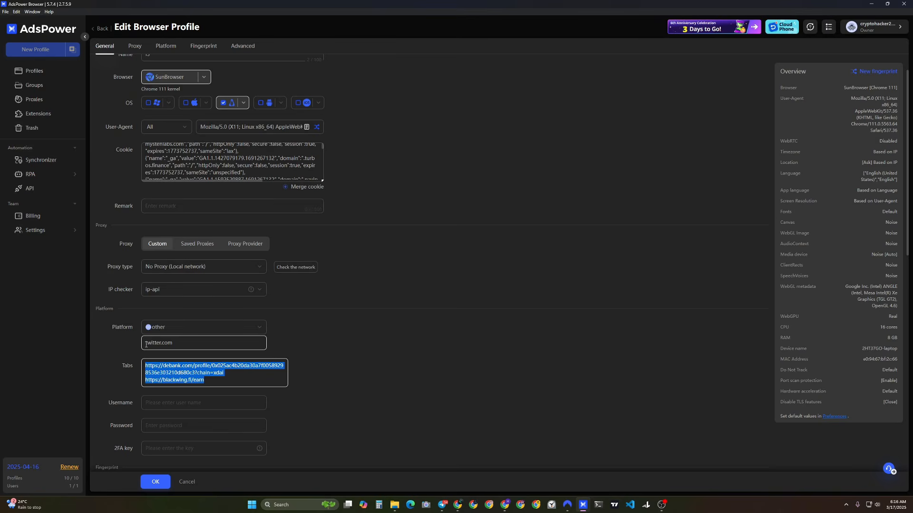
key("BackSpace")
scroll(193, 320, "down", 2)
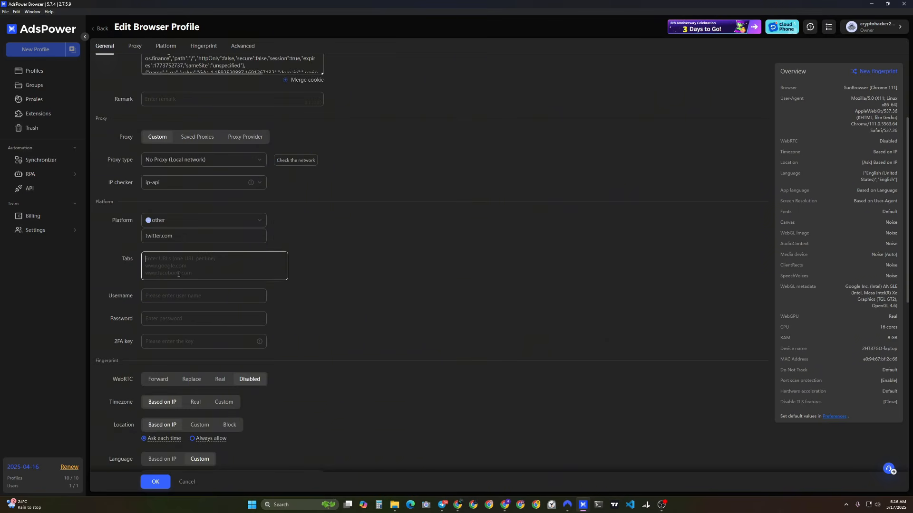
left_click_drag(109, 261, 128, 262)
left_click(188, 275)
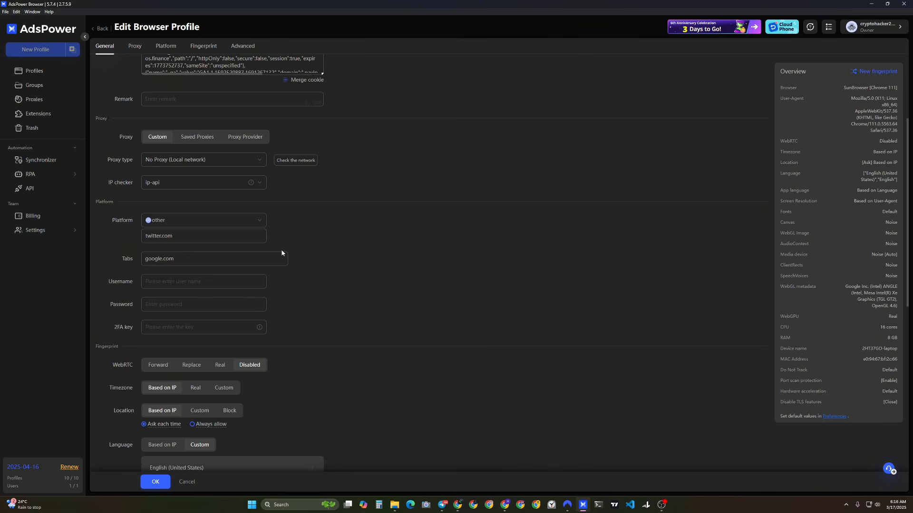
Step: Examine the websites offered as the profile's platform without choosing one
left_click(248, 236)
left_click(230, 221)
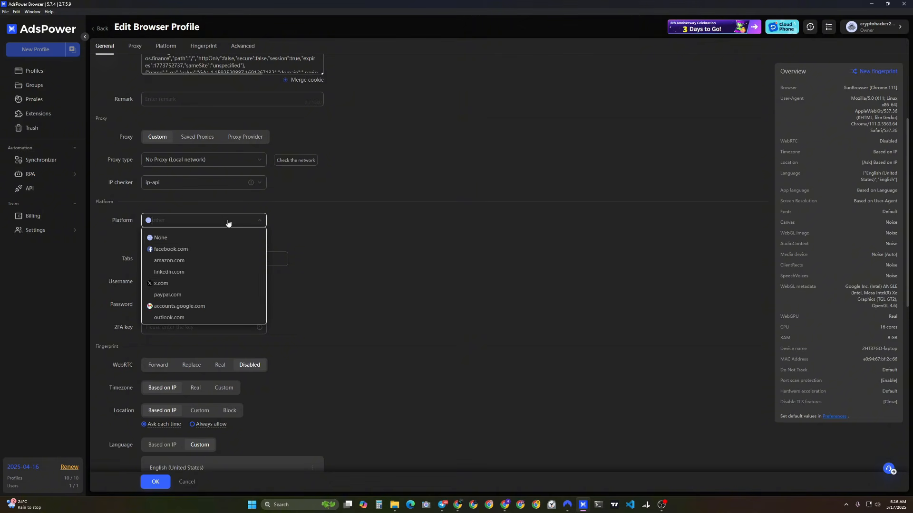
left_click(185, 263)
left_click(165, 280)
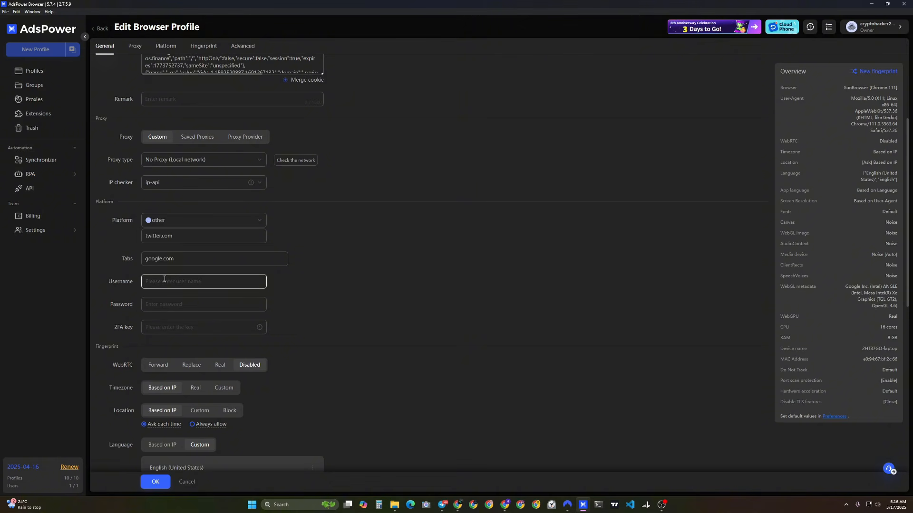
Step: Review the platform account's username, password and 2FA key fields, leaving them empty
scroll(200, 275, "down", 1)
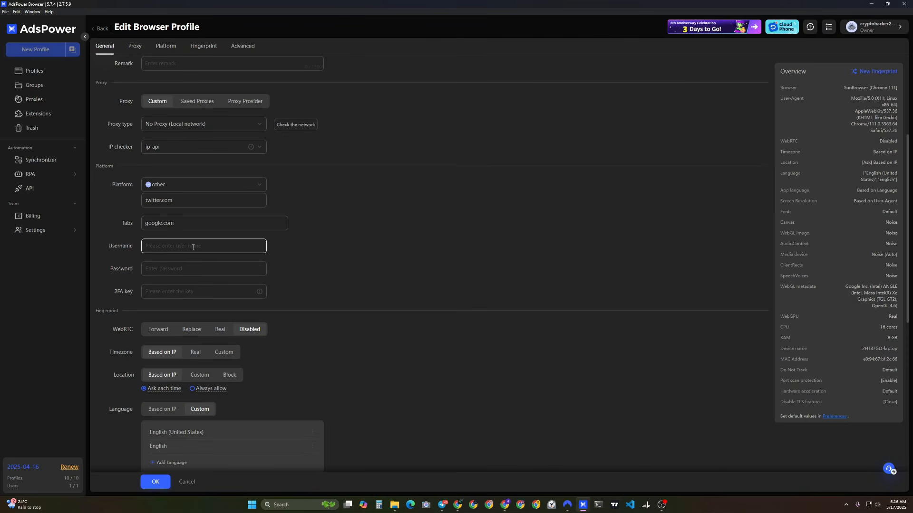
left_click(184, 270)
left_click(226, 293)
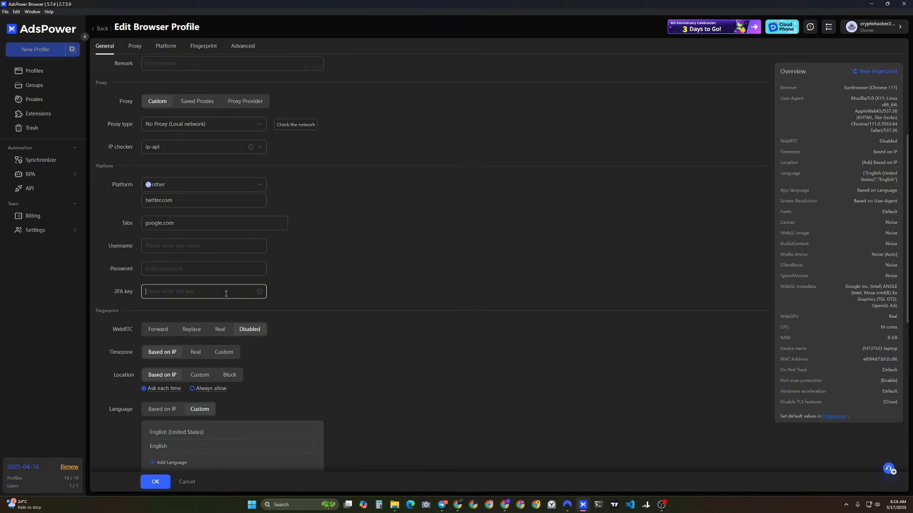
scroll(186, 284, "down", 2)
left_click(185, 198)
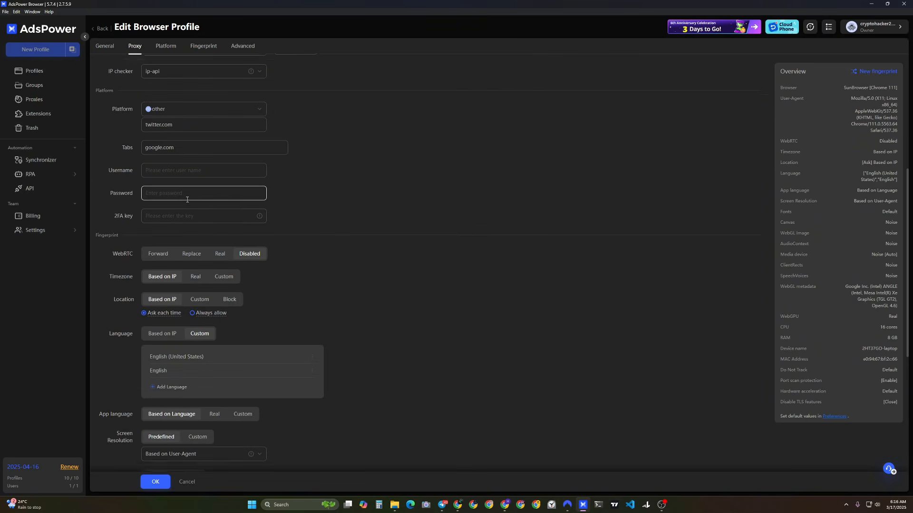
scroll(185, 174, "down", 1)
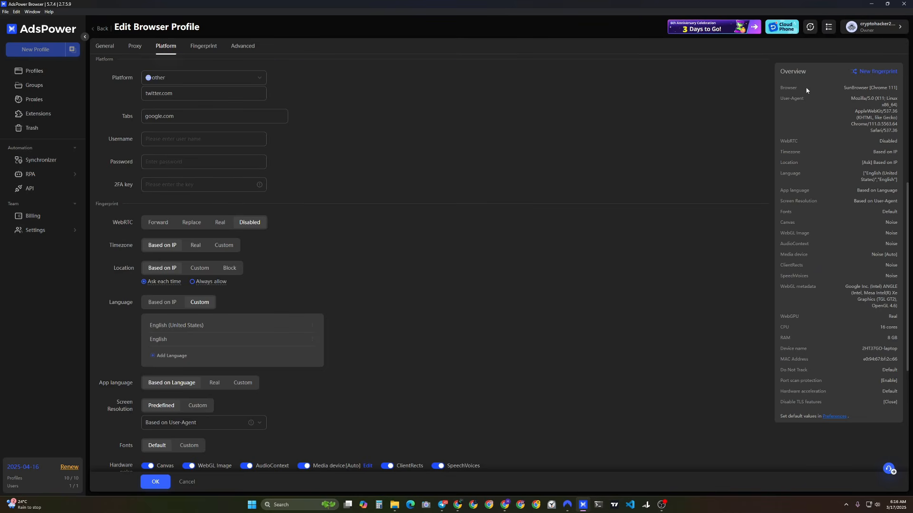
scroll(362, 232, "up", 2)
left_click(207, 232)
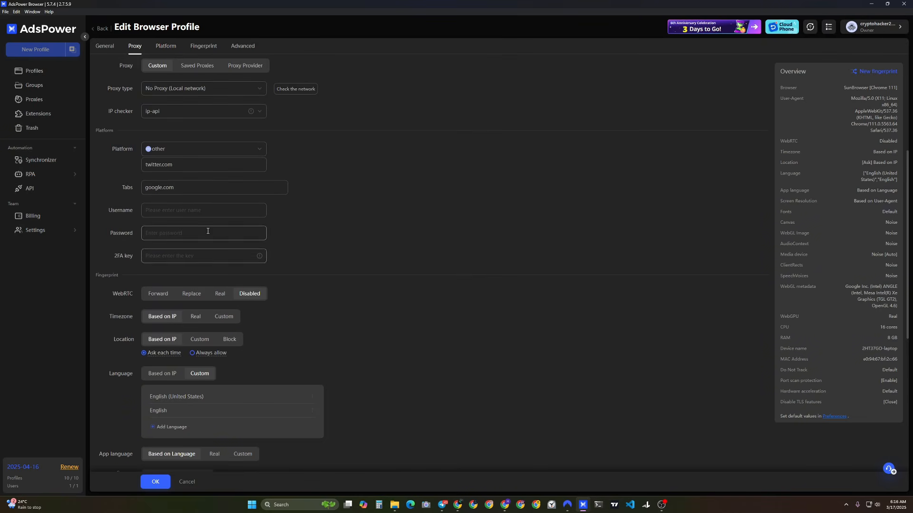
left_click(203, 210)
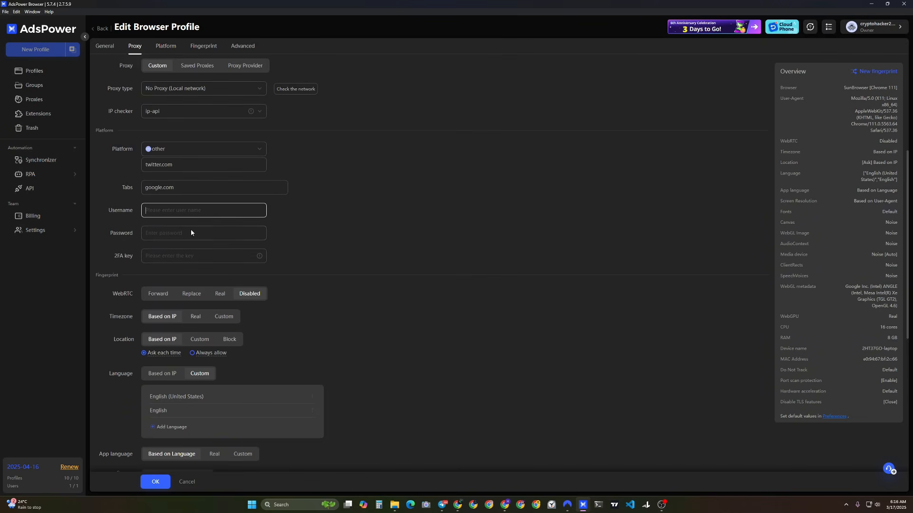
left_click(163, 237)
scroll(194, 173, "down", 3)
left_click(180, 116)
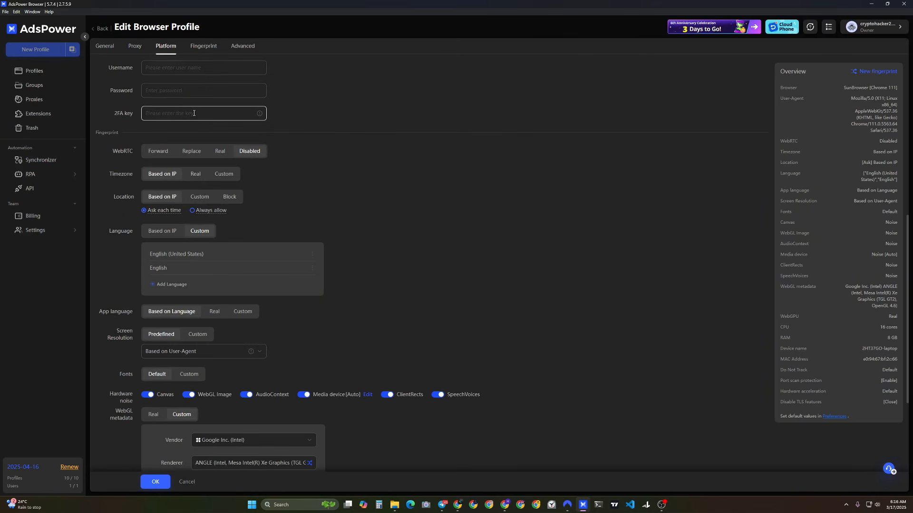
Step: Set the profile's timezone to Custom with GMT-05:00 America/New York, trying the Real option on the way
scroll(255, 210, "up", 2)
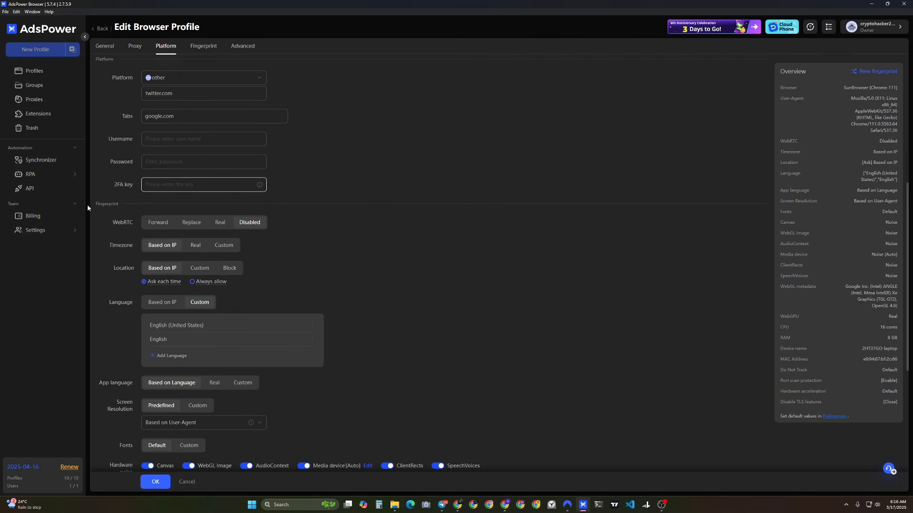
left_click_drag(87, 207, 119, 210)
scroll(292, 235, "down", 1)
left_click_drag(118, 210, 127, 210)
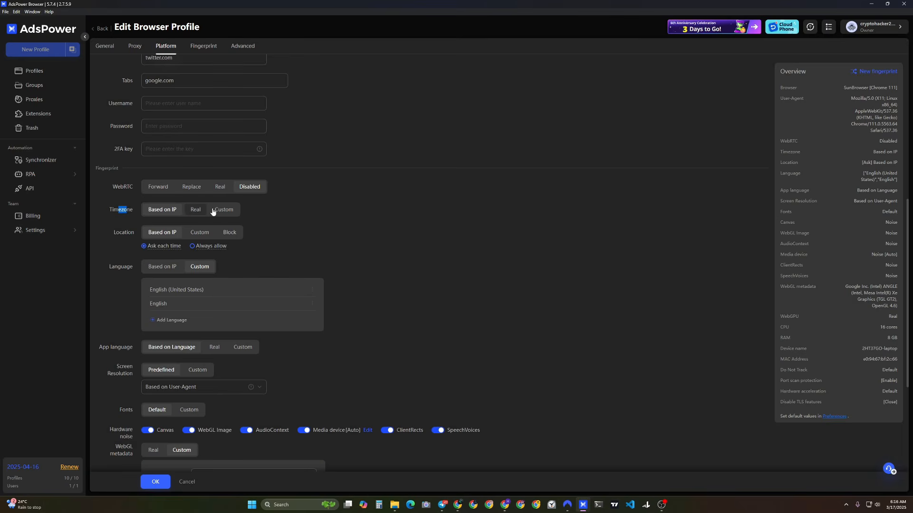
left_click(191, 210)
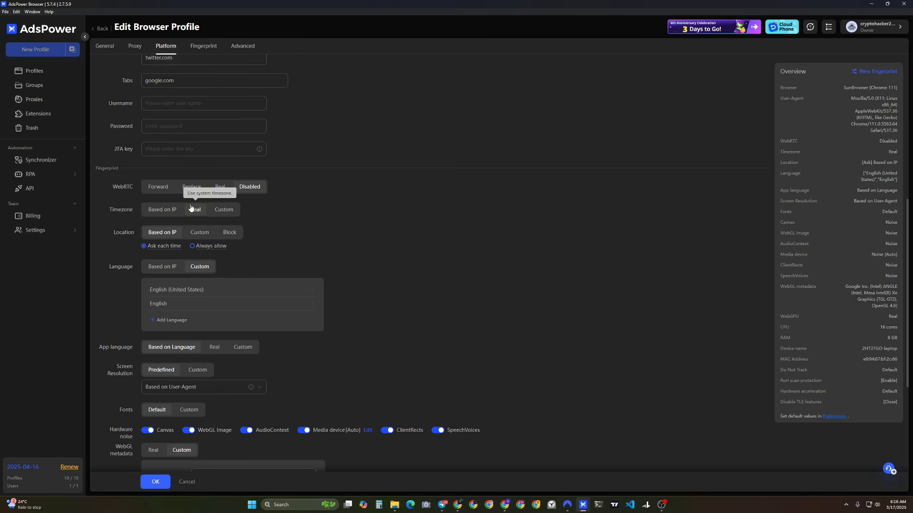
left_click(233, 211)
left_click(236, 227)
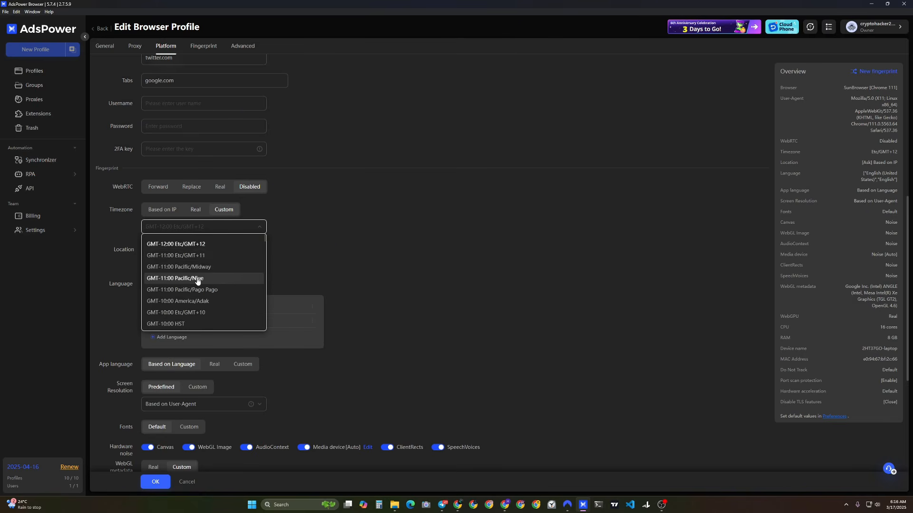
scroll(209, 274, "down", 8)
scroll(219, 285, "down", 10)
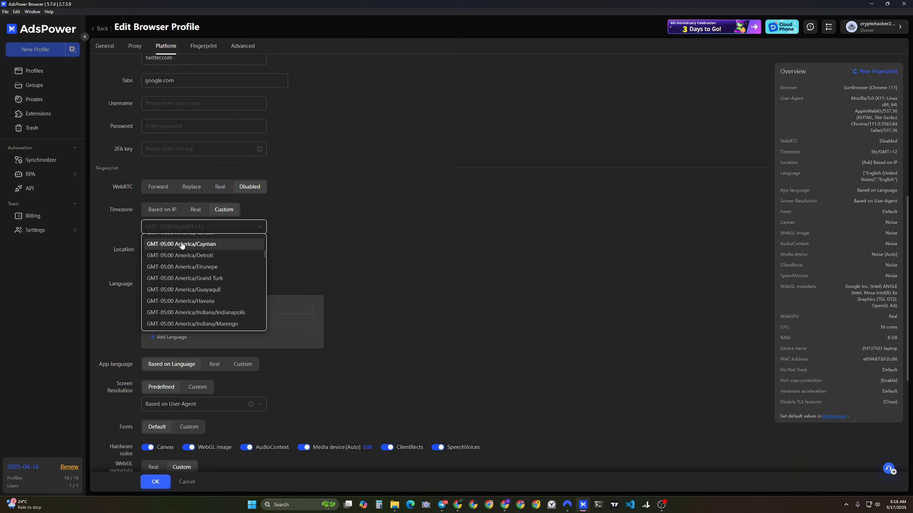
type("new")
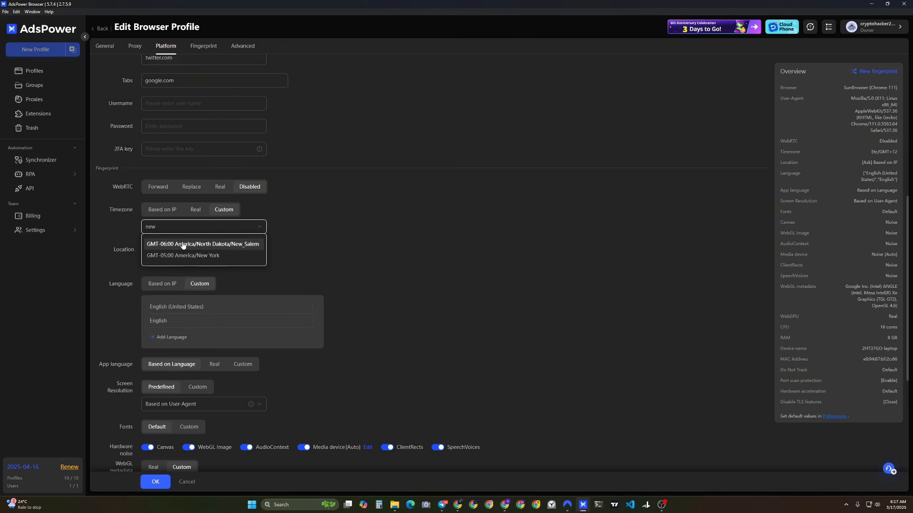
left_click(177, 256)
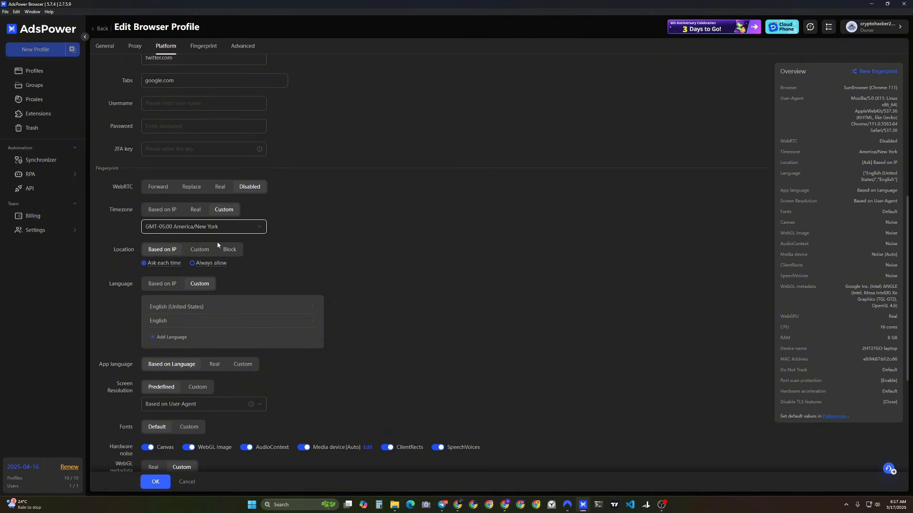
Step: Change the profile's custom timezone to GMT-03:00 Etc/GMT+3
scroll(130, 264, "up", 1)
left_click(167, 267)
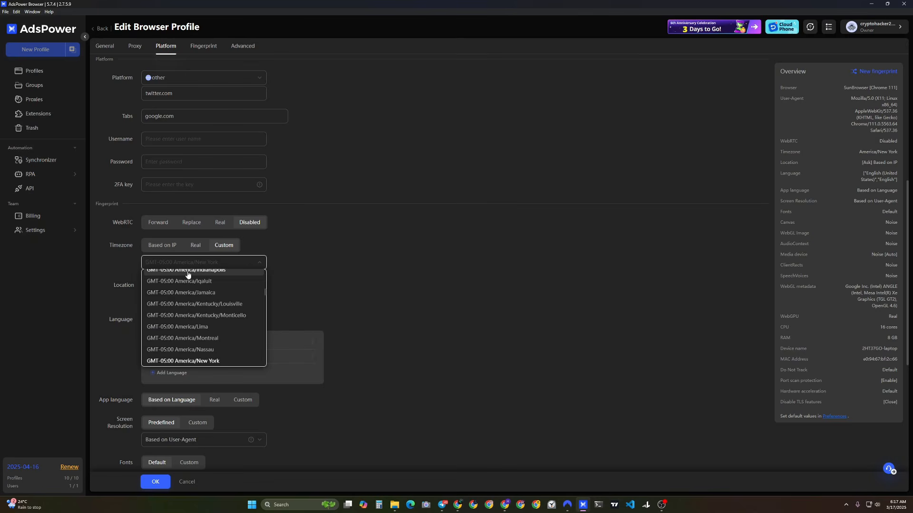
type("+3")
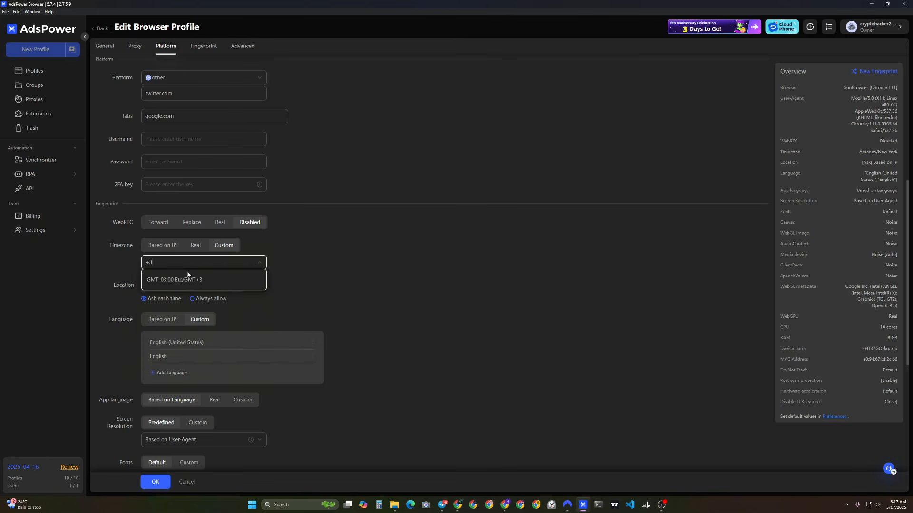
left_click(198, 282)
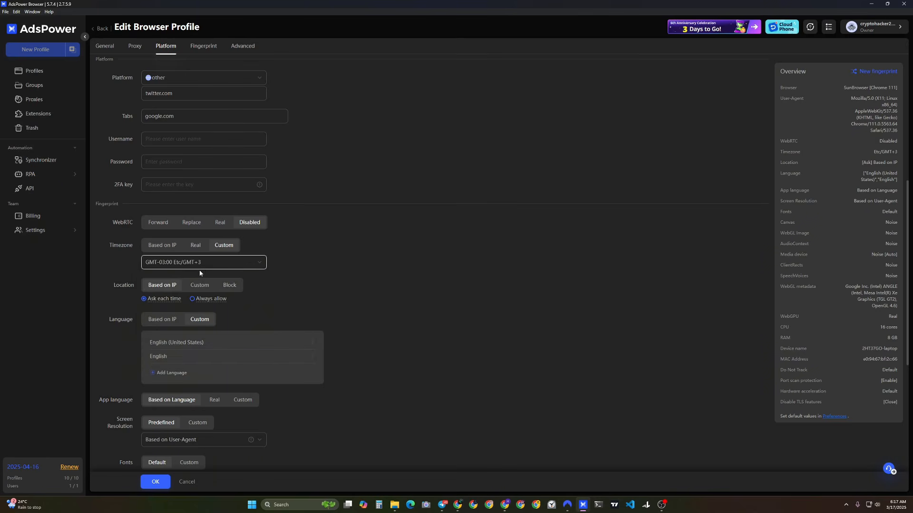
Step: Browse the custom timezone choices and select GMT-05:00 America/New York again
left_click(205, 262)
scroll(191, 314, "up", 5)
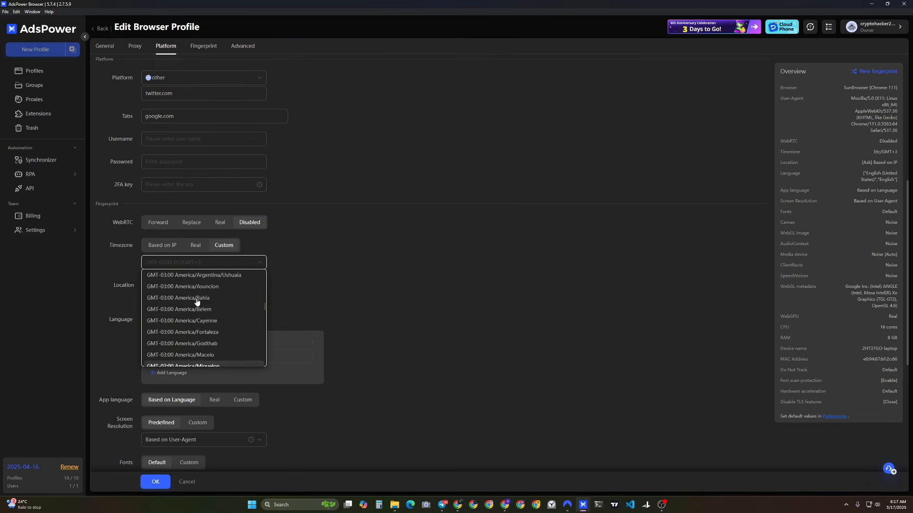
scroll(200, 290, "down", 10)
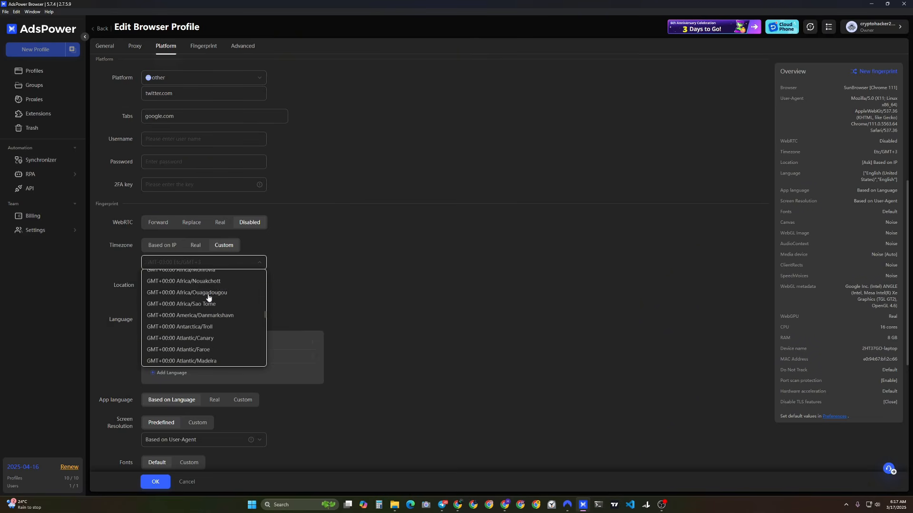
type("new")
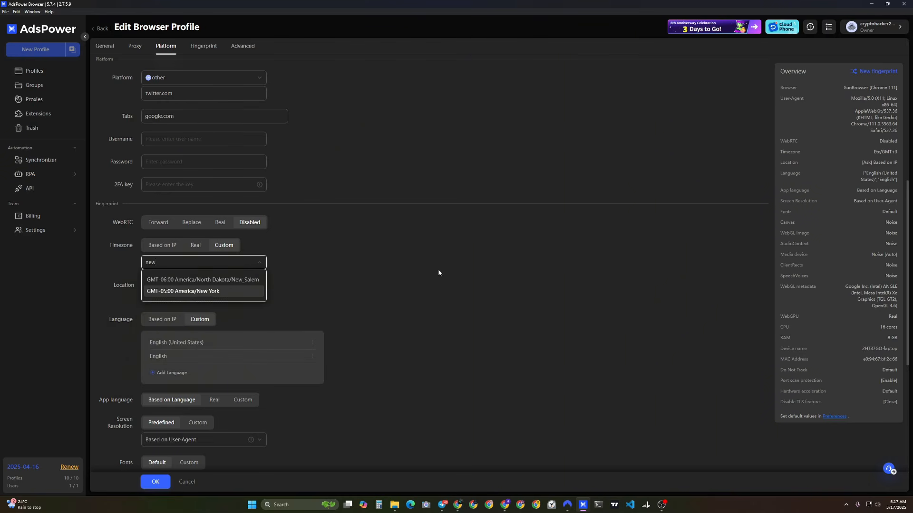
left_click(228, 292)
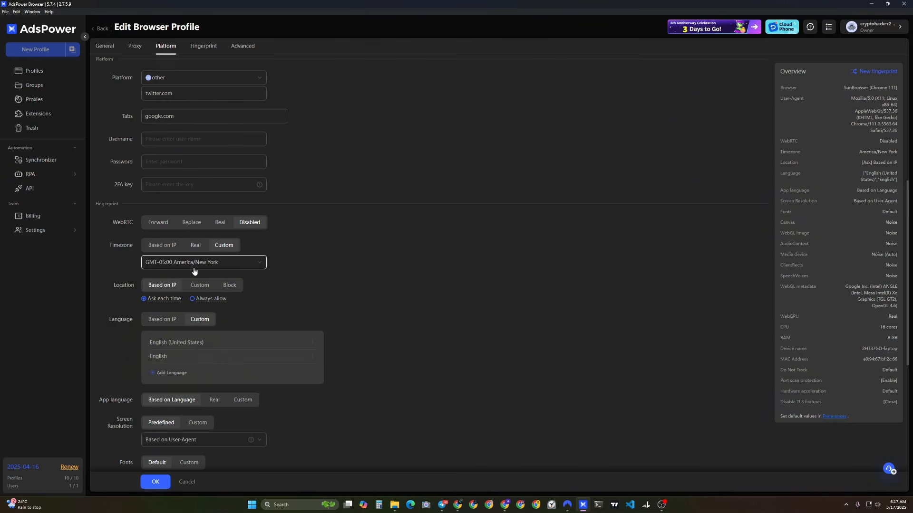
Step: Switch the timezone from Custom to Based on IP and finally to Real
left_click(157, 246)
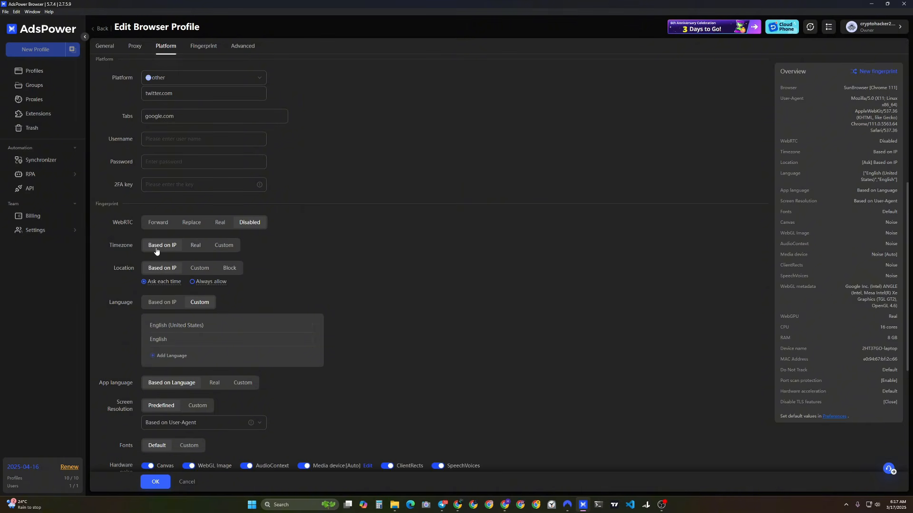
left_click_drag(157, 250, 178, 250)
left_click(202, 251)
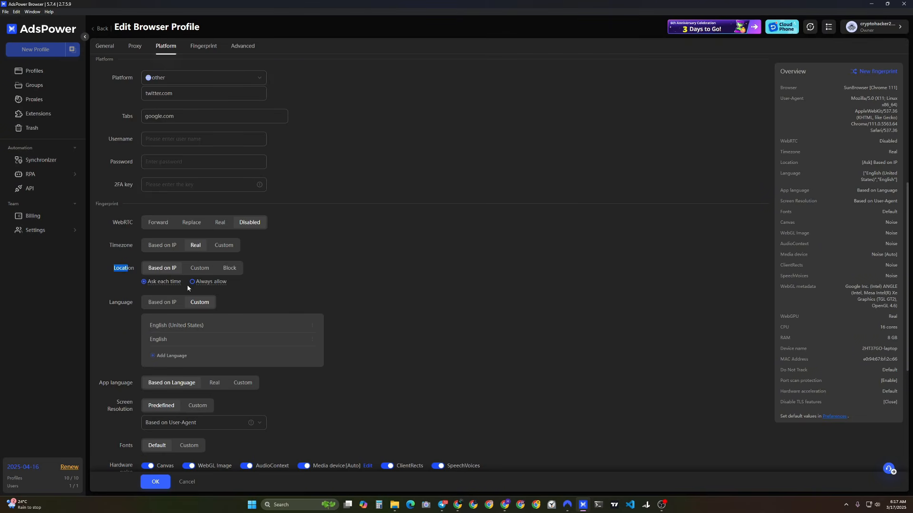
Step: Try the Custom coordinates and Block options for the profile's location, returning it to Based on IP
left_click(199, 270)
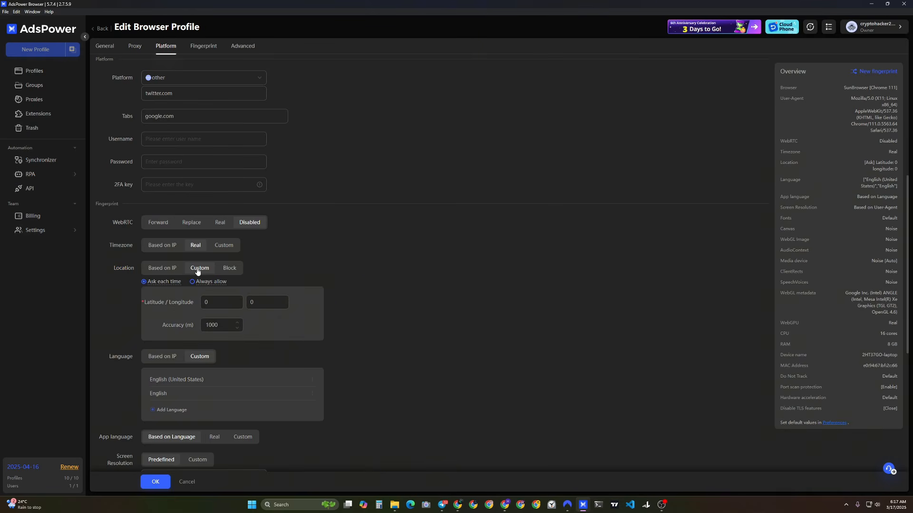
left_click(228, 306)
left_click(259, 304)
left_click(231, 269)
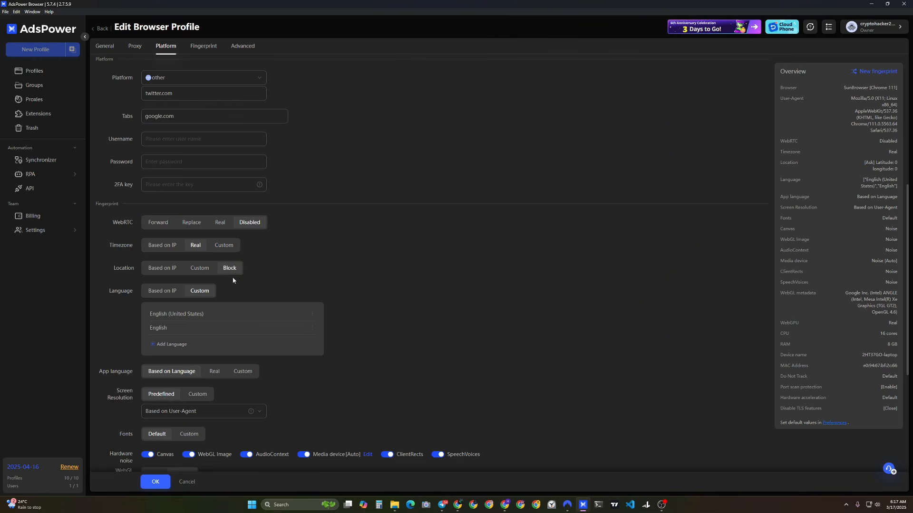
left_click(174, 269)
Step: Try basing the profile's language on IP, returning it to the Custom English language list
scroll(238, 250, "down", 3)
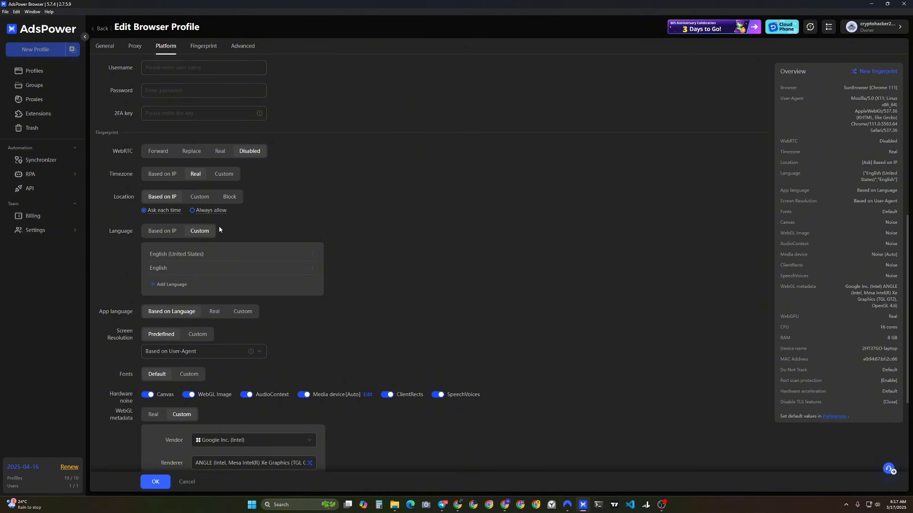
left_click(170, 232)
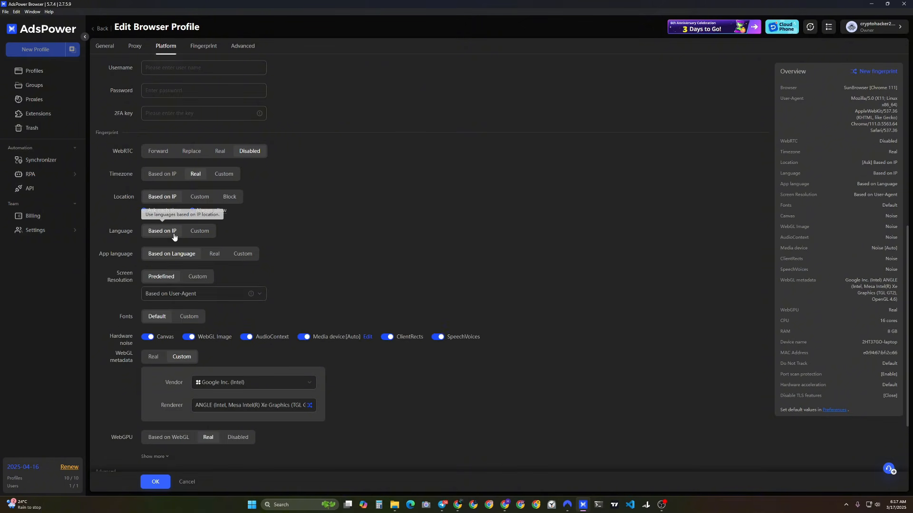
left_click(202, 231)
Step: Compare the Custom and Predefined screen resolution options, leaving the resolution on Predefined
scroll(189, 210, "down", 5)
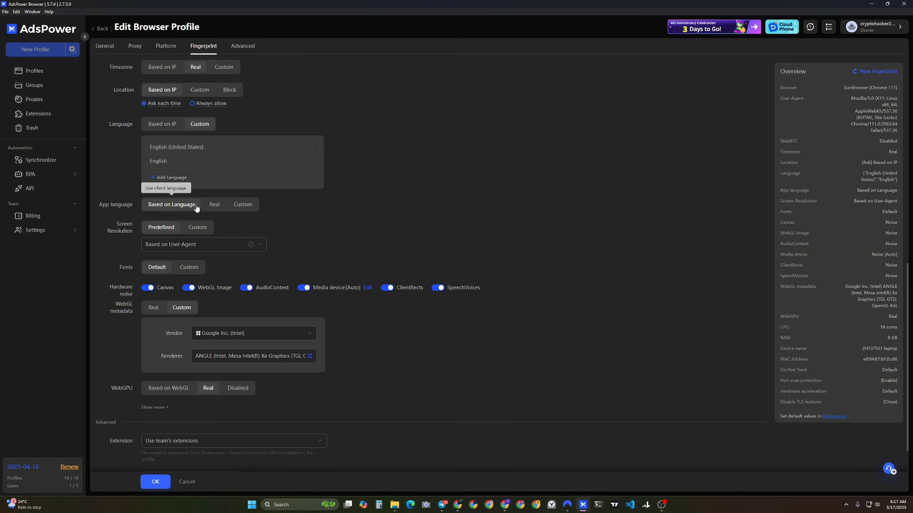
scroll(226, 145, "down", 2)
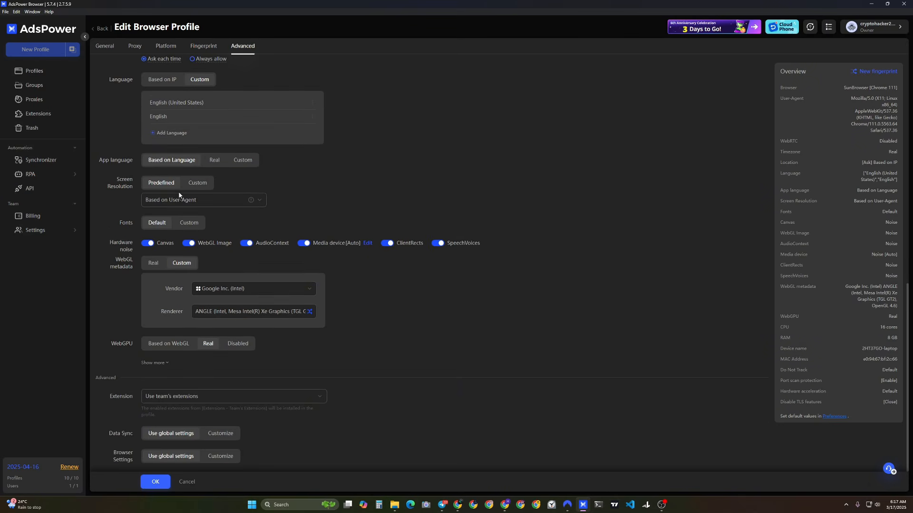
left_click(198, 182)
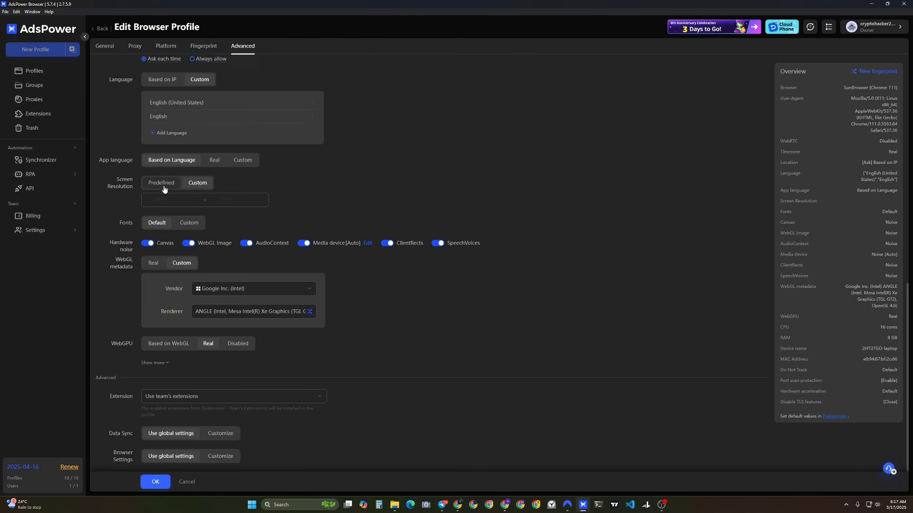
left_click(161, 186)
left_click(193, 187)
left_click(162, 185)
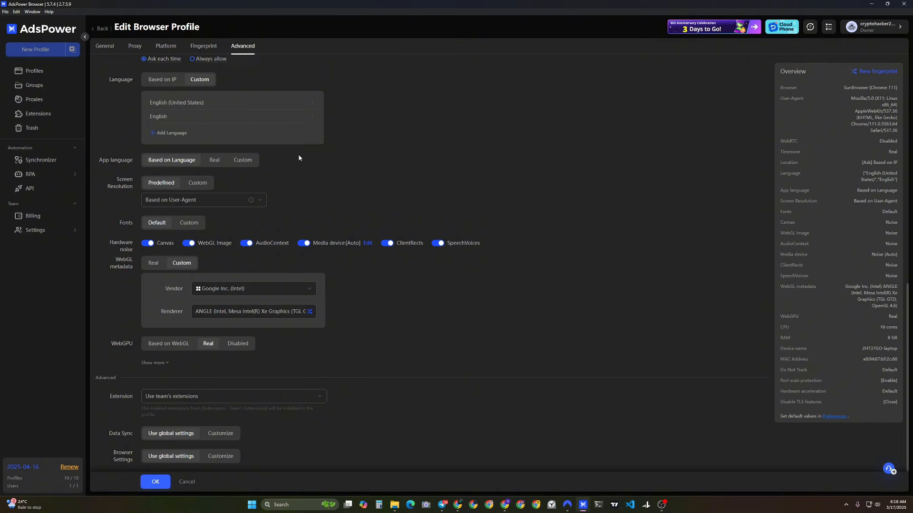
Step: Try a custom screen resolution of 555 x 1000, returning the setting to Predefined
left_click(197, 182)
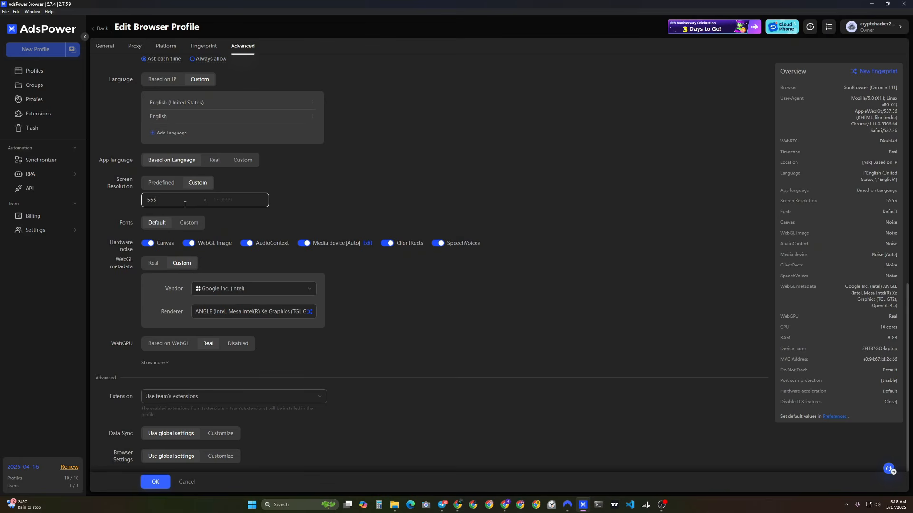
left_click(247, 205)
type("1000")
left_click(148, 185)
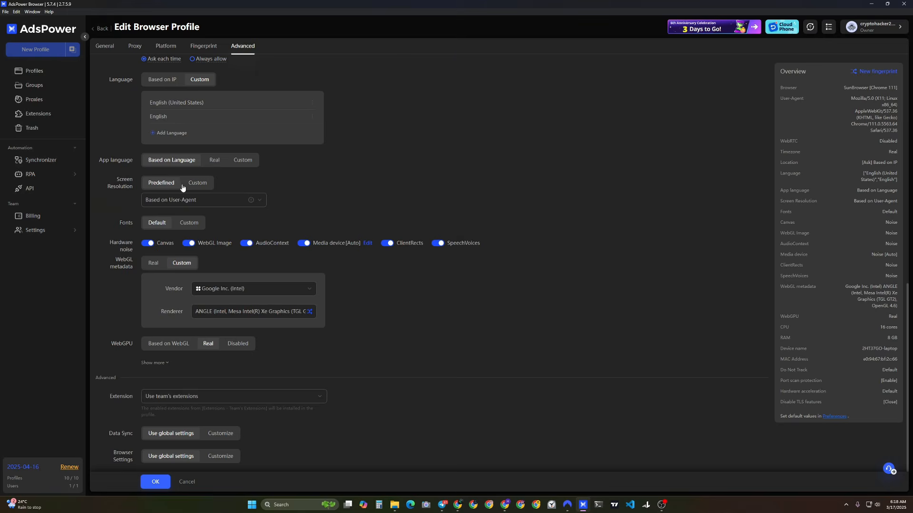
Step: Switch the profile's fonts to Custom and generate a different font set
left_click(191, 224)
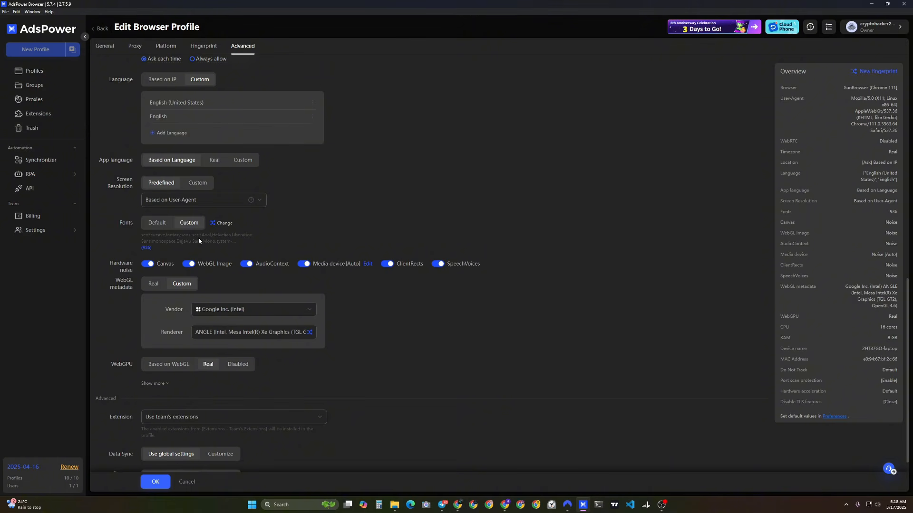
scroll(294, 208, "down", 1)
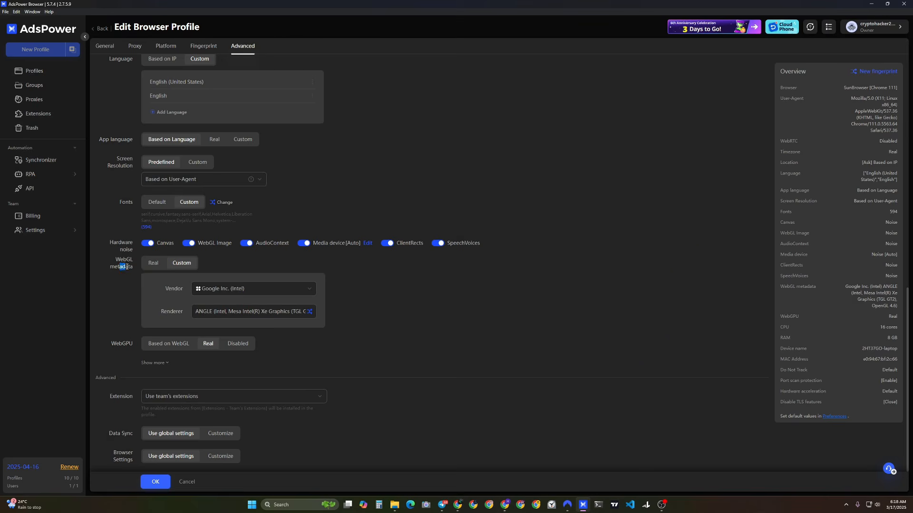
Step: Examine the vendors offered for the custom WebGL metadata and review the renderer field, leaving both as they are
left_click(263, 288)
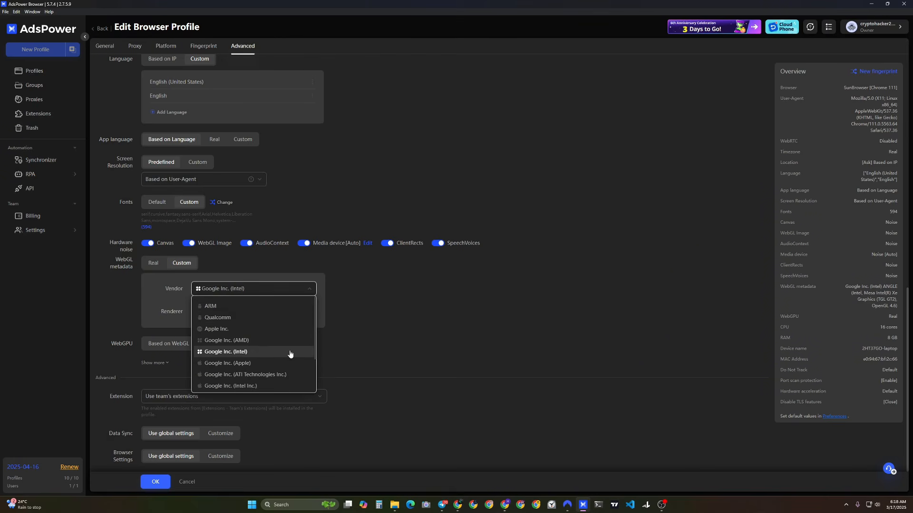
scroll(286, 340, "down", 2)
scroll(283, 339, "up", 2)
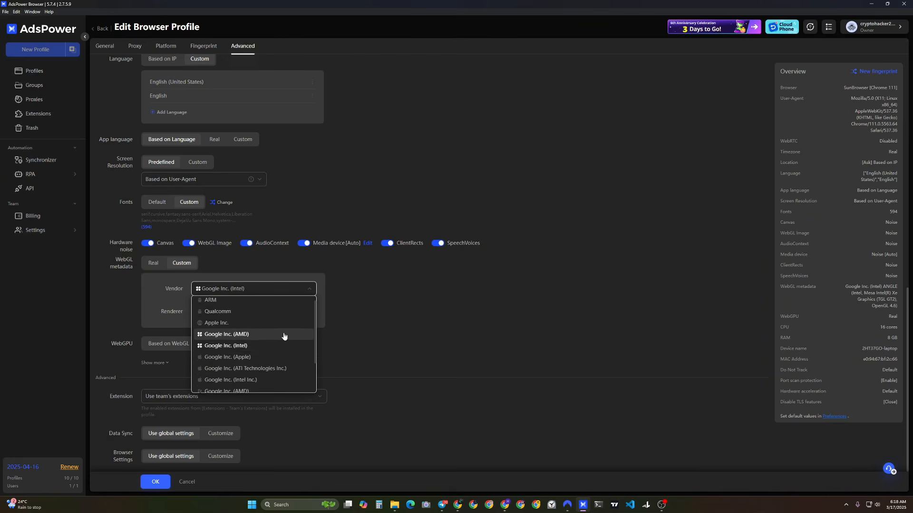
left_click(324, 337)
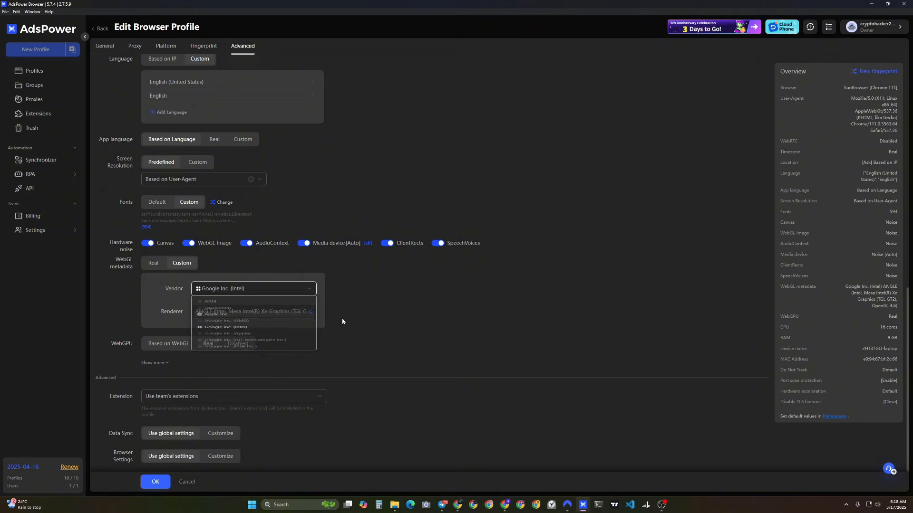
left_click_drag(216, 312, 275, 312)
left_click(275, 312)
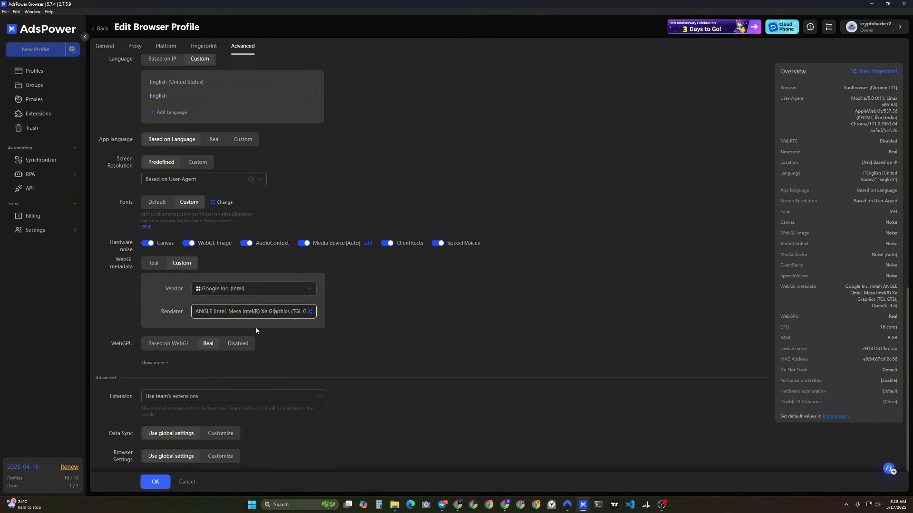
left_click(112, 351)
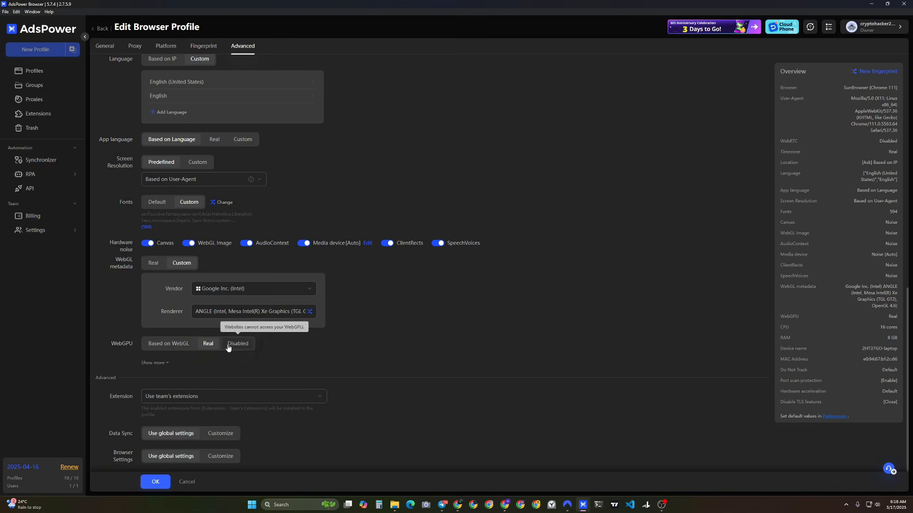
Step: Examine the profile's extension choices, keeping Use team's extensions
left_click(193, 396)
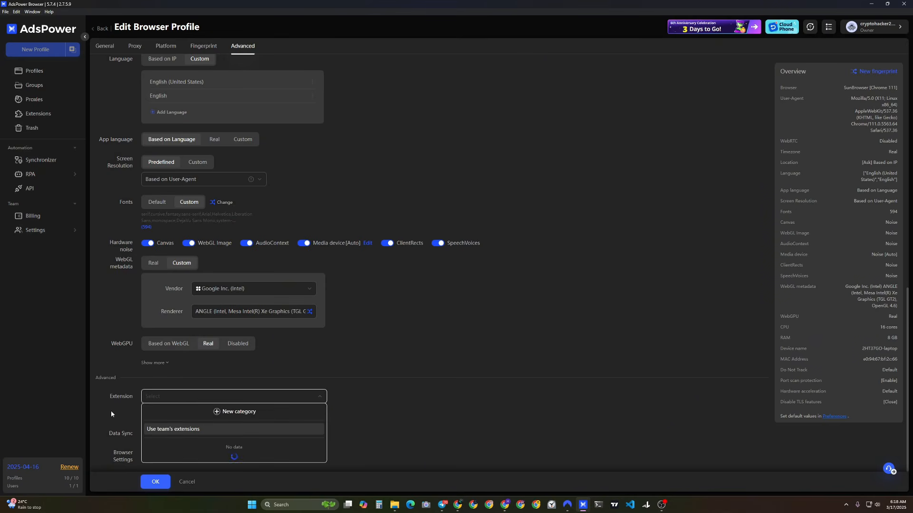
left_click(157, 429)
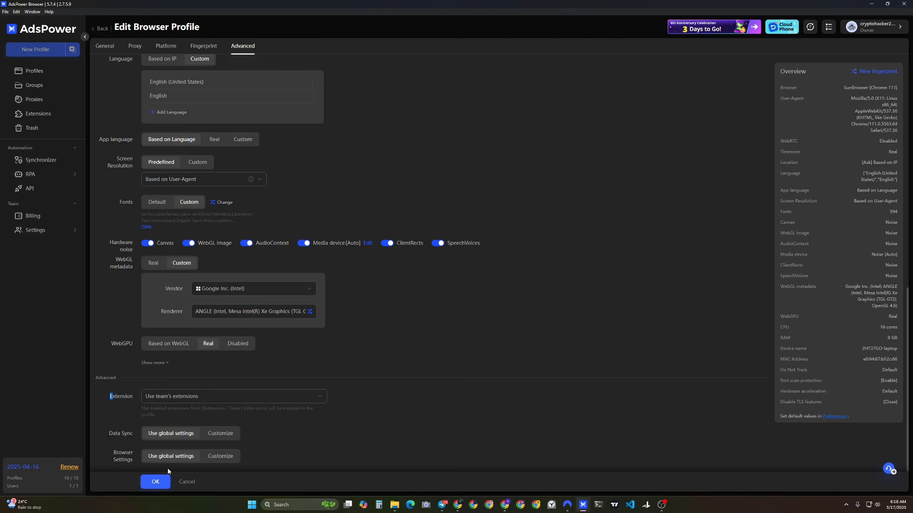
Step: Review the profile's general, proxy, platform, fingerprint and advanced settings
scroll(207, 383, "up", 6)
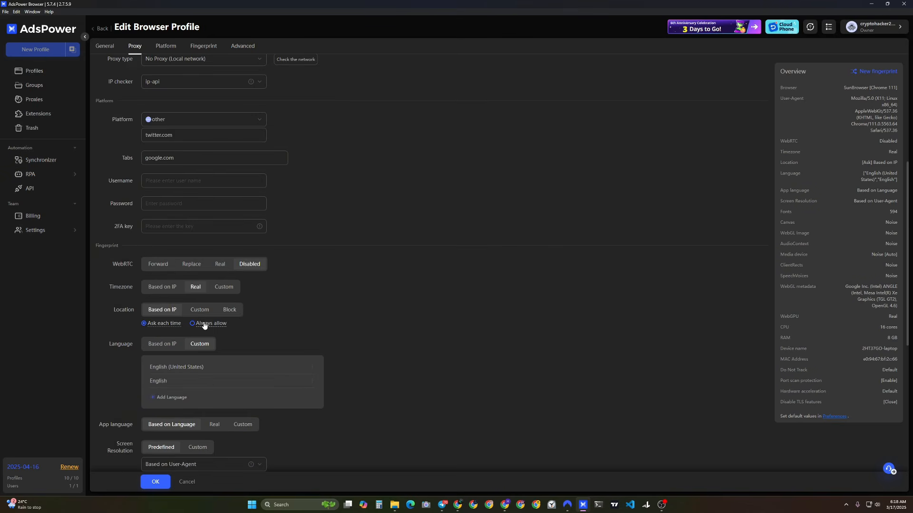
scroll(149, 275, "up", 1)
scroll(149, 275, "up", 5)
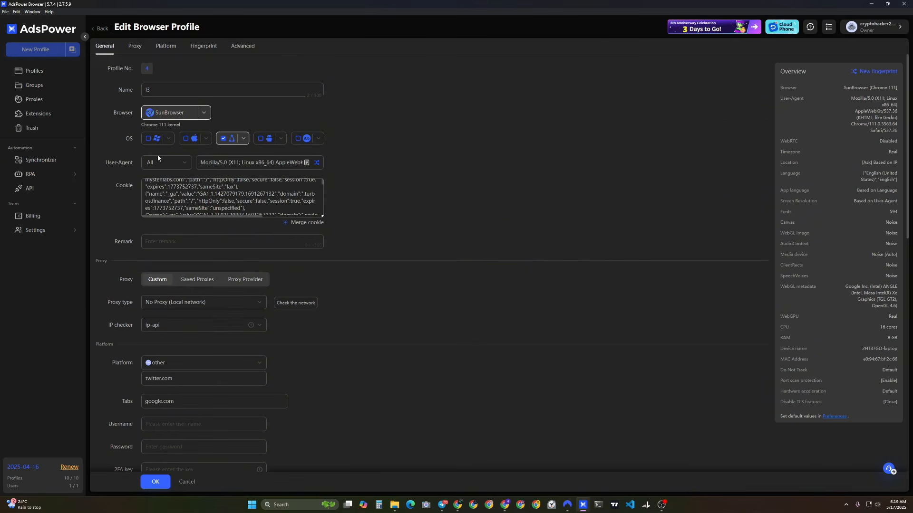
left_click(166, 45)
left_click(204, 46)
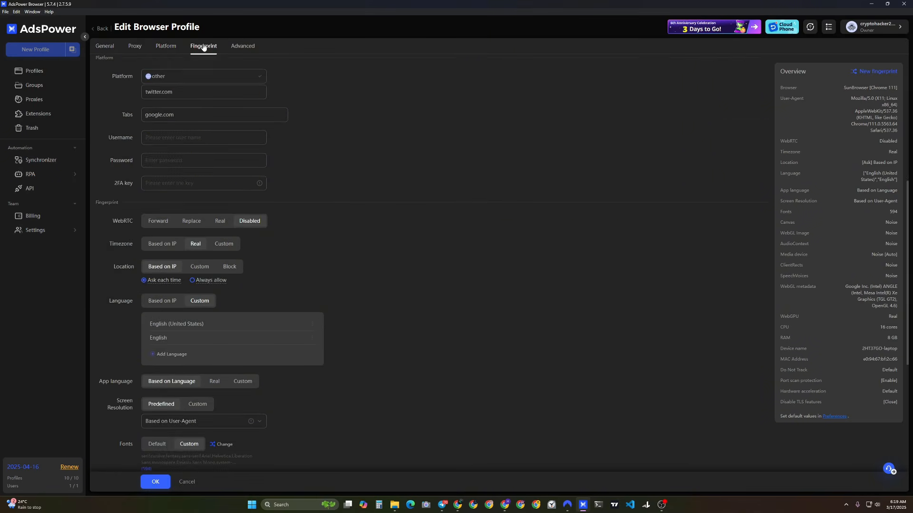
left_click(246, 47)
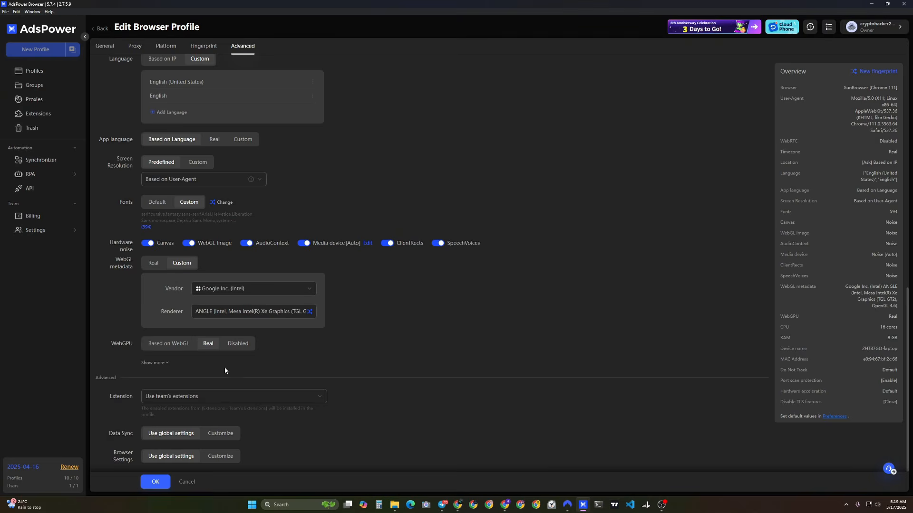
scroll(224, 368, "up", 4)
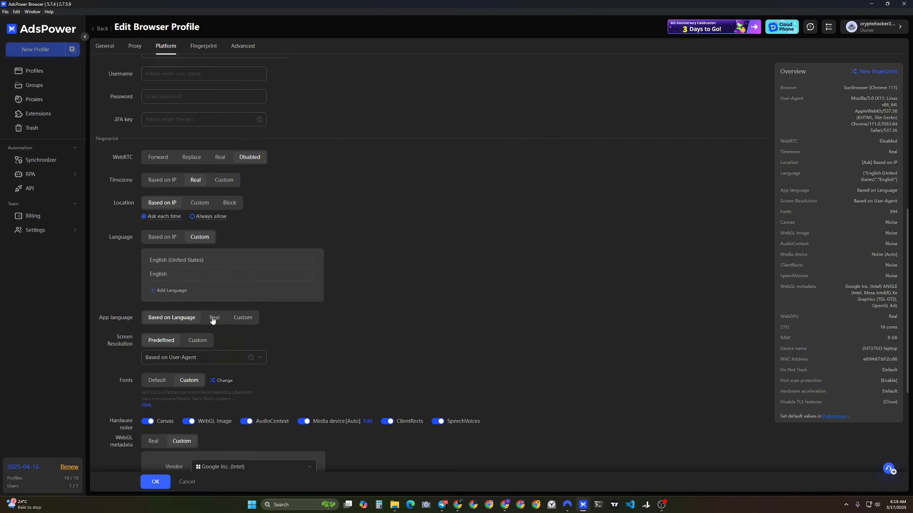
scroll(179, 259, "up", 5)
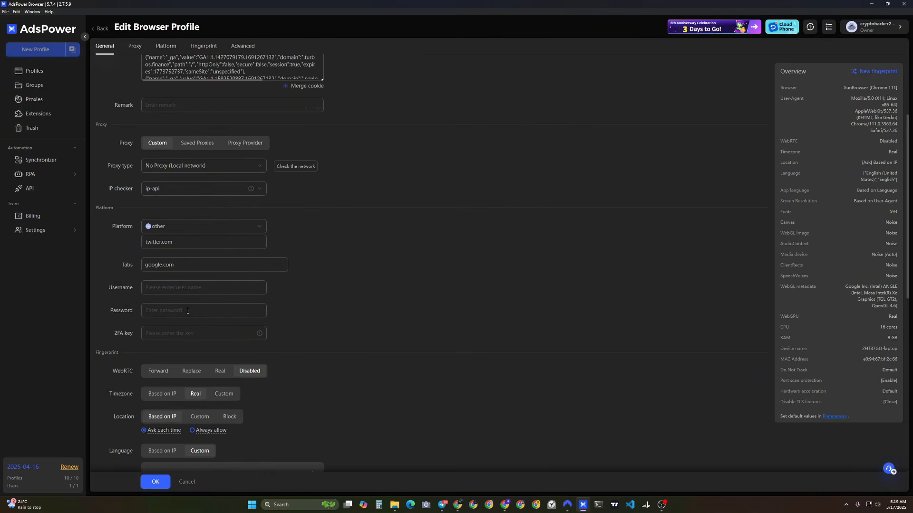
scroll(196, 331, "up", 3)
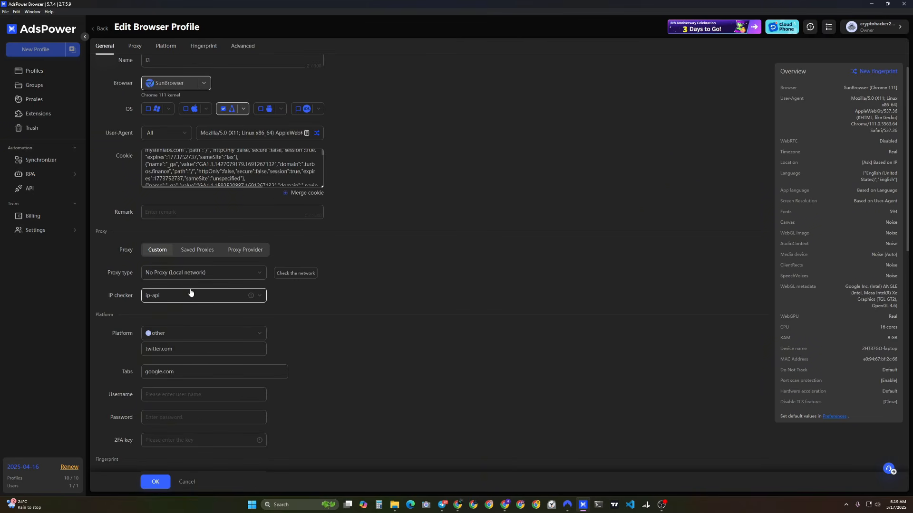
scroll(191, 292, "down", 15)
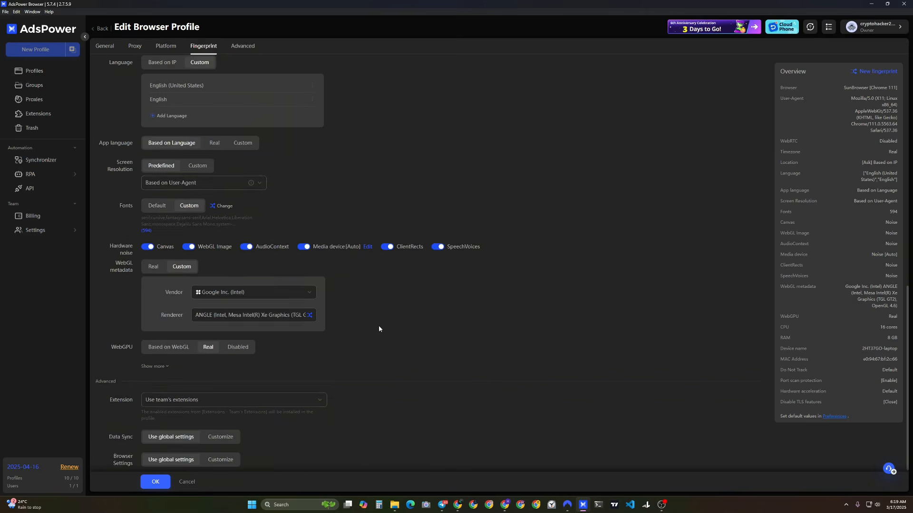
scroll(379, 329, "down", 1)
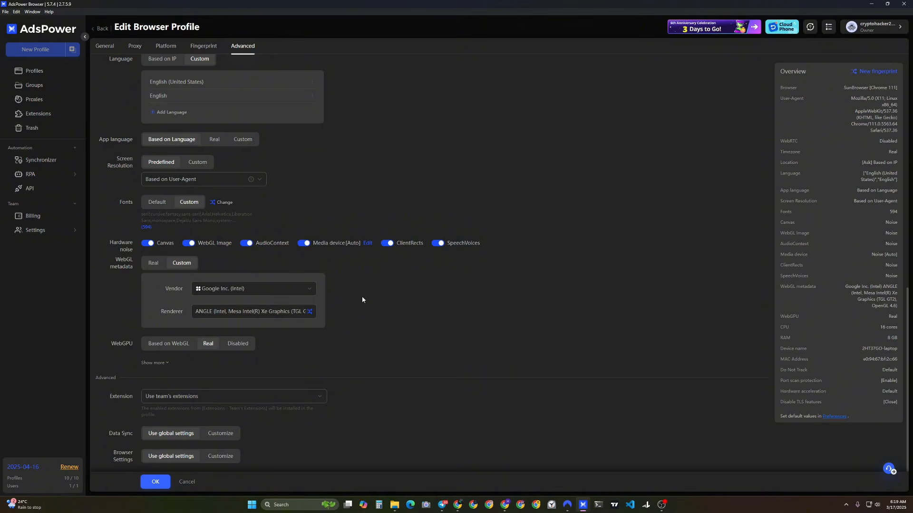
Step: Expand the additional fingerprint options and set the profile's custom CPU to 64 cores
left_click(154, 363)
scroll(312, 310, "down", 2)
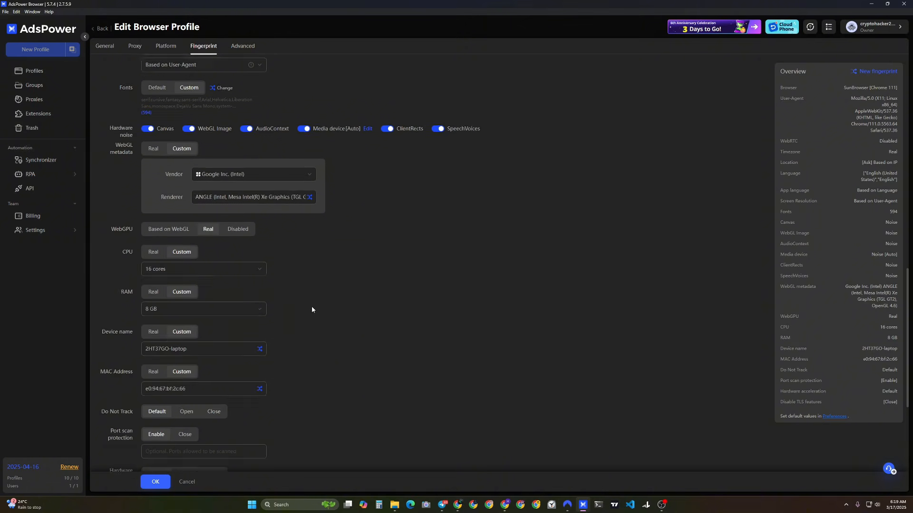
scroll(312, 310, "down", 1)
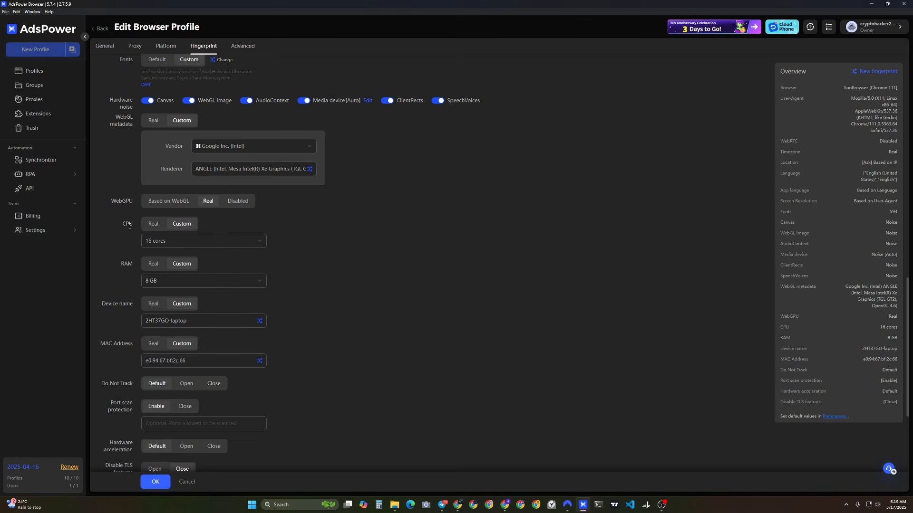
left_click(162, 241)
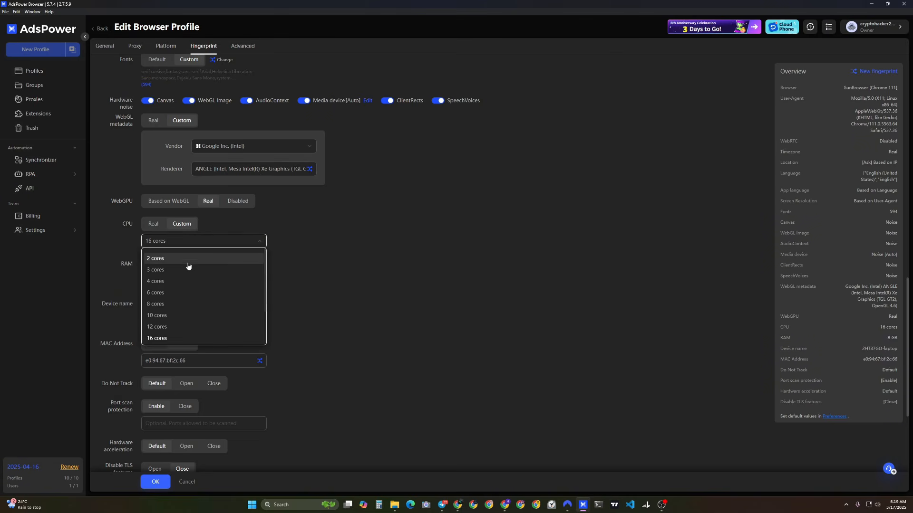
left_click(153, 224)
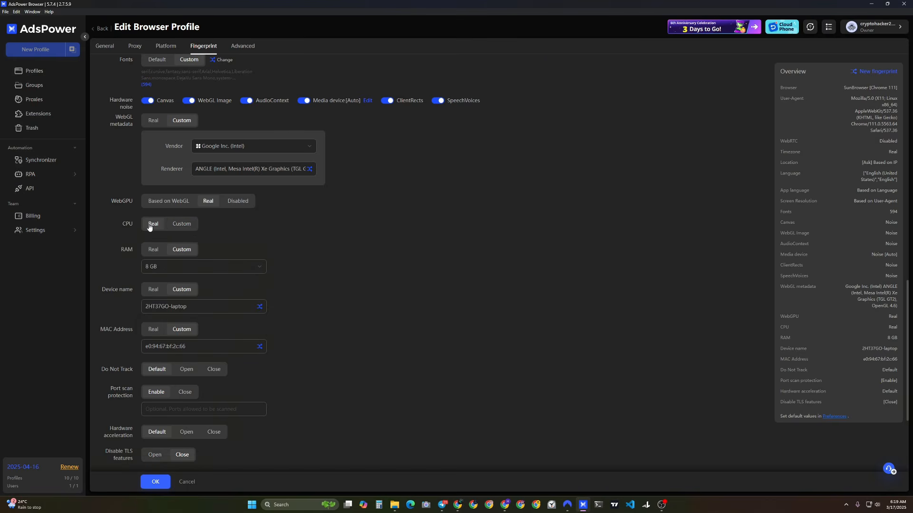
left_click(182, 224)
left_click(190, 242)
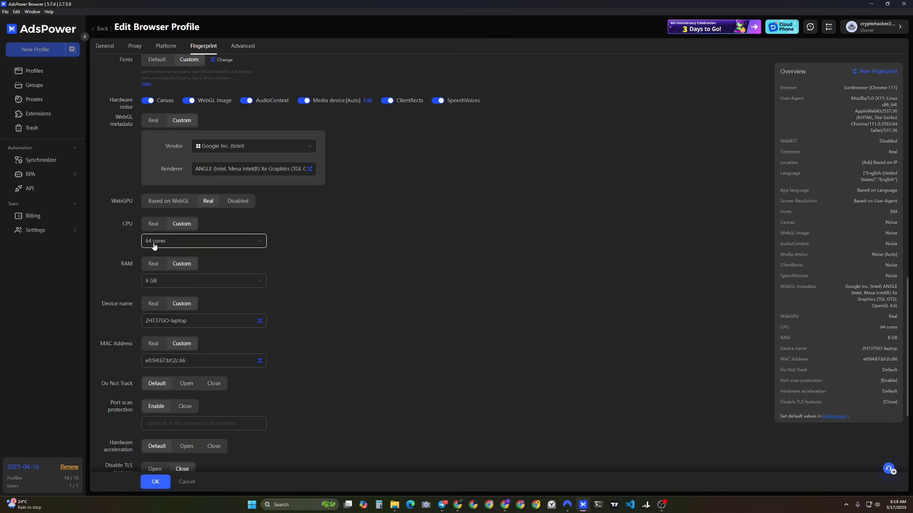
Step: Set the profile's custom RAM to 128 GB
left_click(182, 284)
left_click(190, 283)
left_click(203, 284)
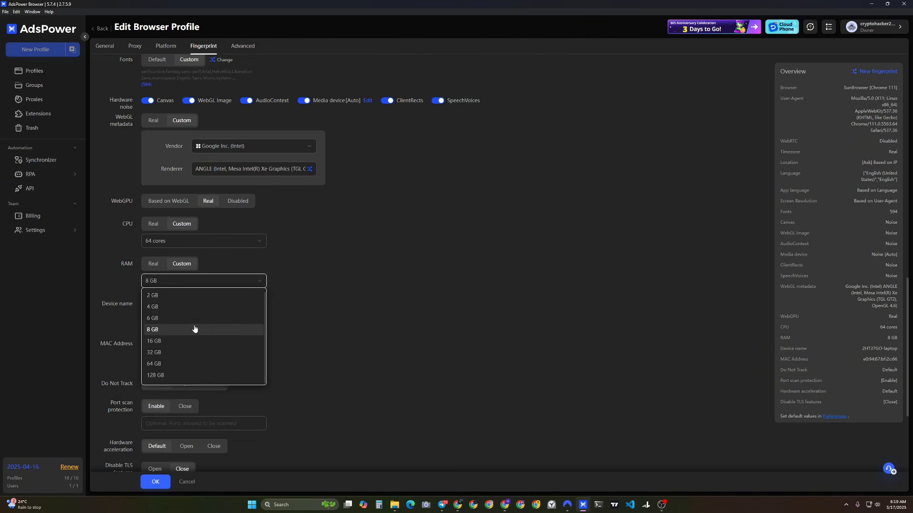
left_click(209, 375)
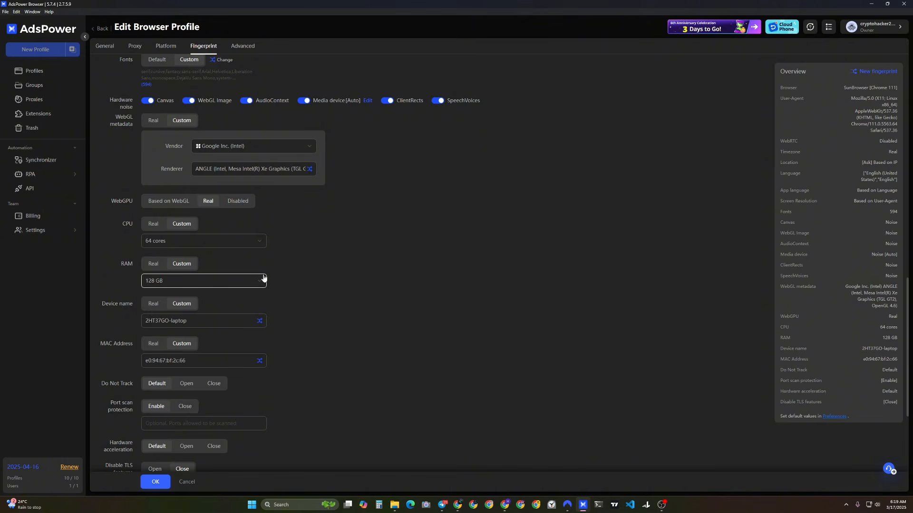
Step: Generate new random device names for the profile several times, keeping the Custom option
scroll(230, 264, "down", 2)
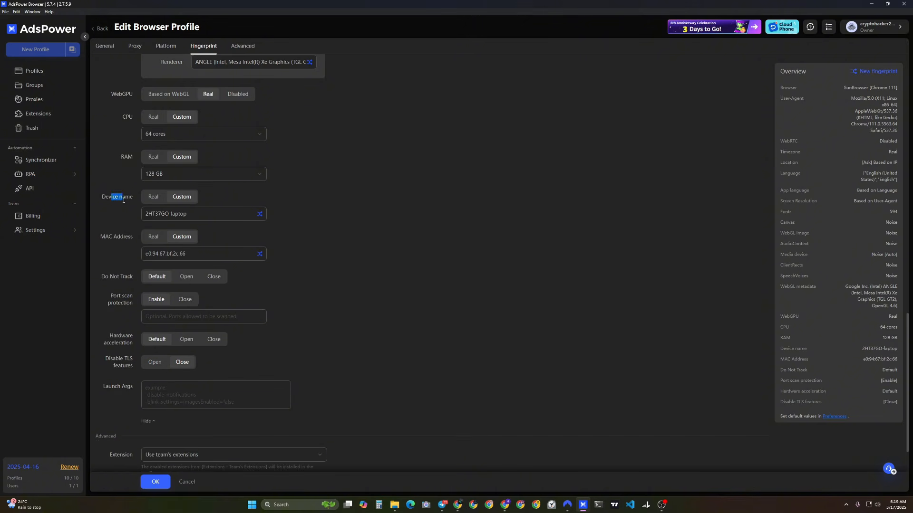
left_click(203, 218)
left_click_drag(184, 216, 134, 220)
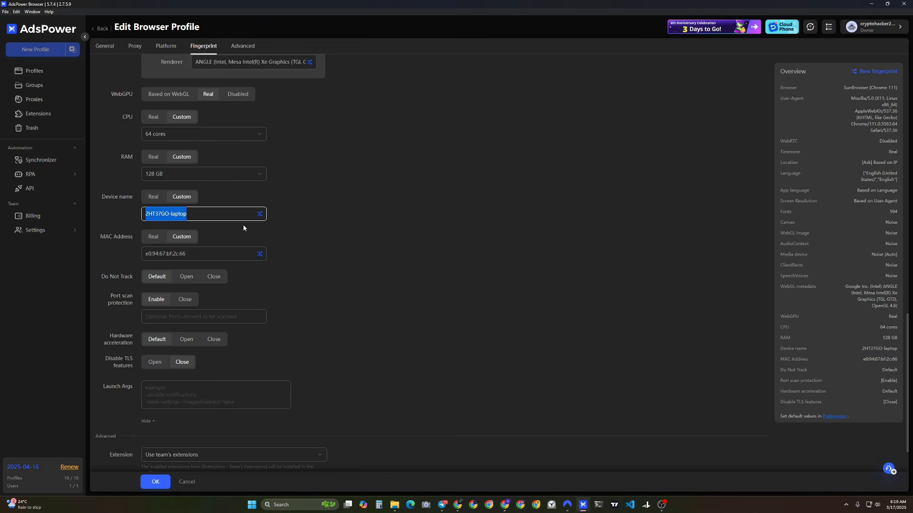
left_click(261, 217)
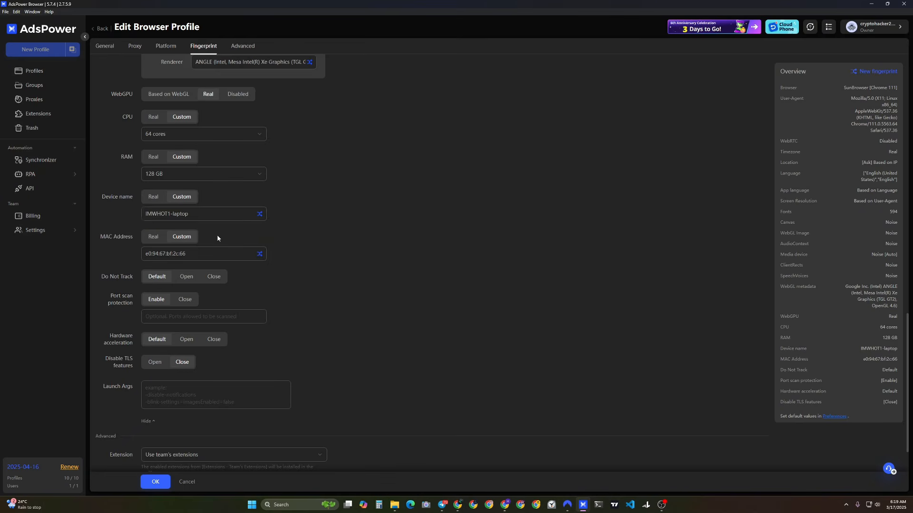
left_click(260, 214)
left_click(259, 215)
left_click_drag(191, 215, 129, 215)
left_click(206, 213)
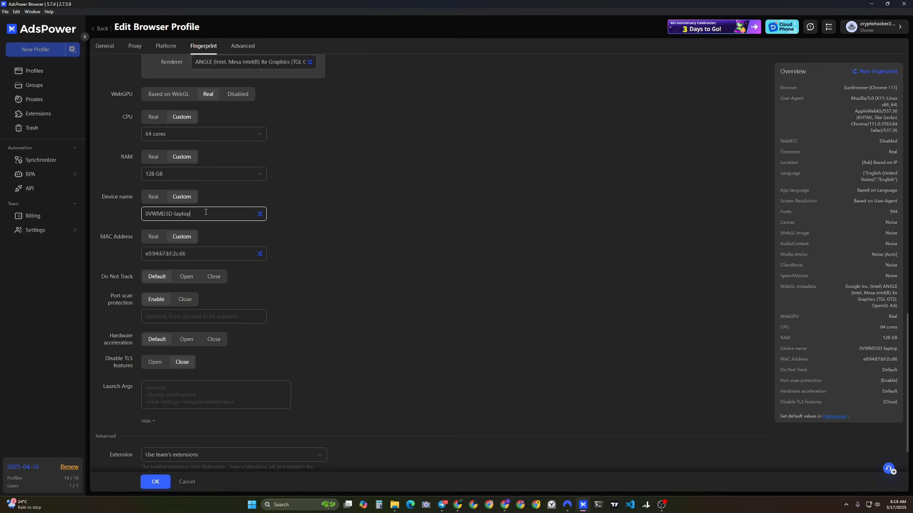
left_click(260, 218)
left_click_drag(192, 214, 155, 214)
Step: Try the real MAC address, return the setting to Custom and generate new random MAC addresses
left_click_drag(186, 253, 145, 249)
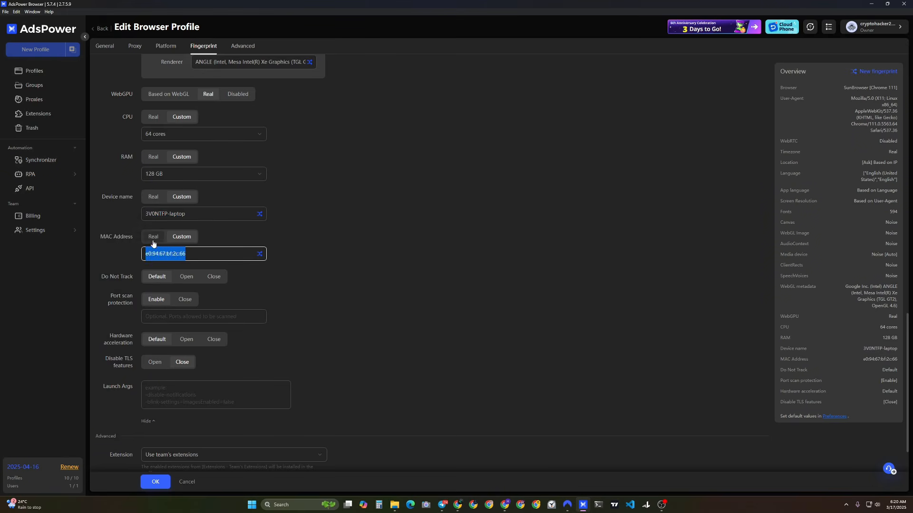
left_click(153, 240)
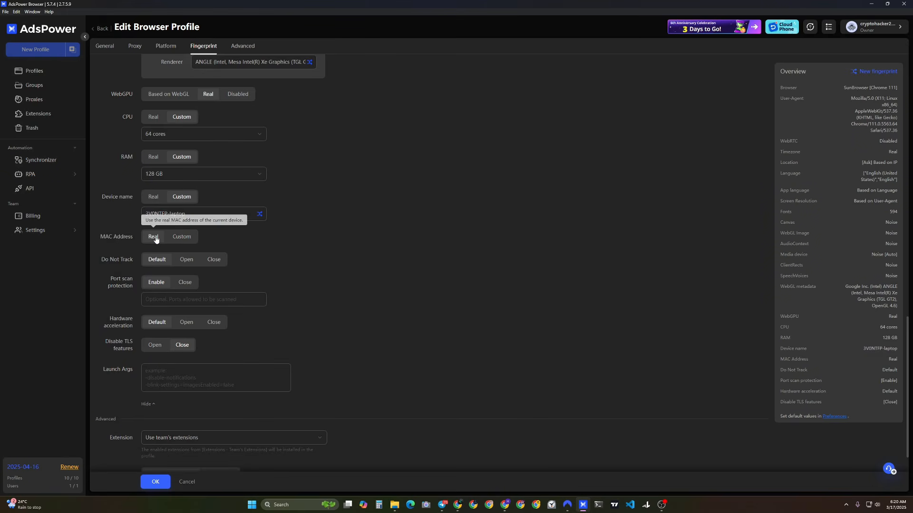
left_click(192, 236)
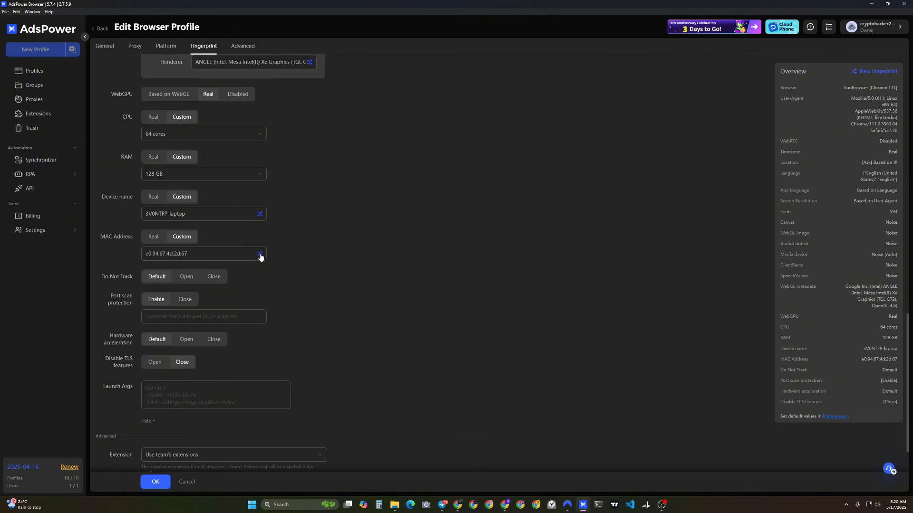
left_click(260, 255)
left_click_drag(194, 252, 139, 257)
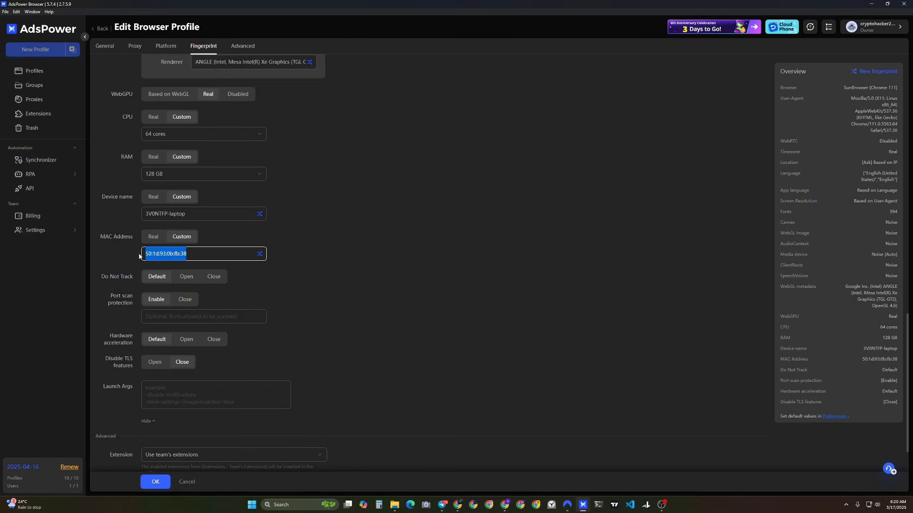
left_click(260, 257)
left_click_drag(200, 253, 140, 257)
left_click(204, 258)
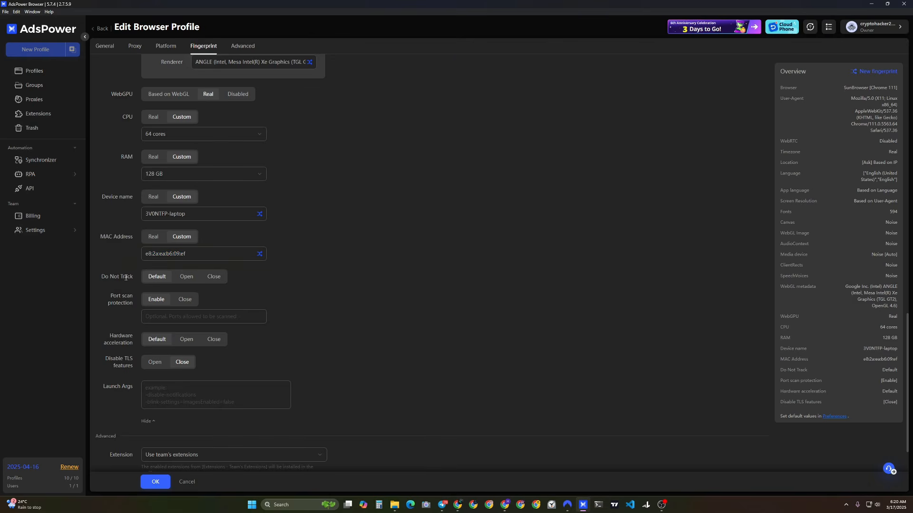
Step: Try the Open and Close options for Do Not Track, returning the setting to Default
scroll(137, 271, "down", 1)
left_click(192, 221)
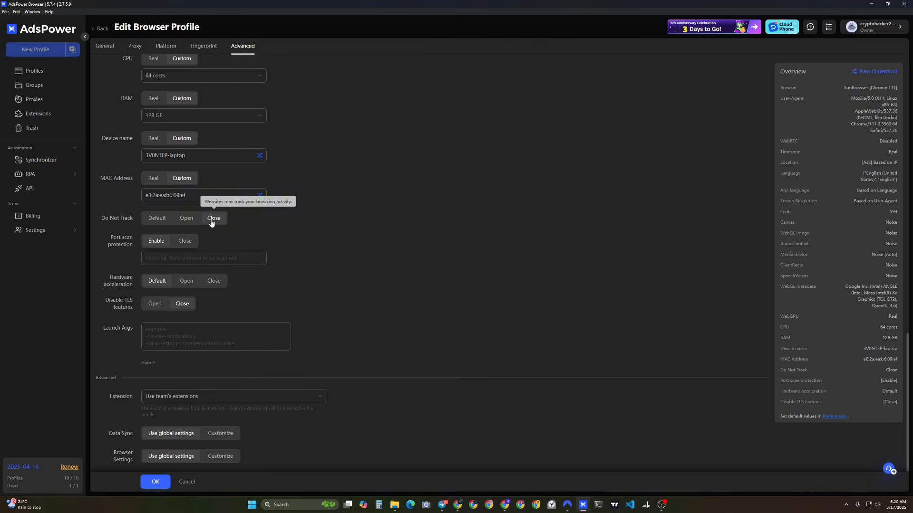
left_click(161, 221)
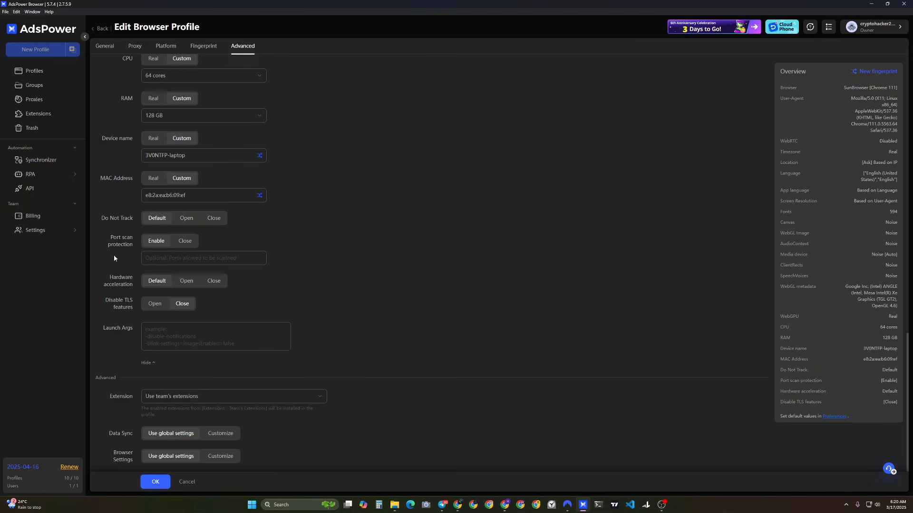
Step: Review the port scan protection, hardware acceleration and Disable TLS features options, leaving them at Enable, Default and Close
left_click(183, 241)
left_click(157, 258)
left_click_drag(116, 277, 137, 284)
left_click(164, 284)
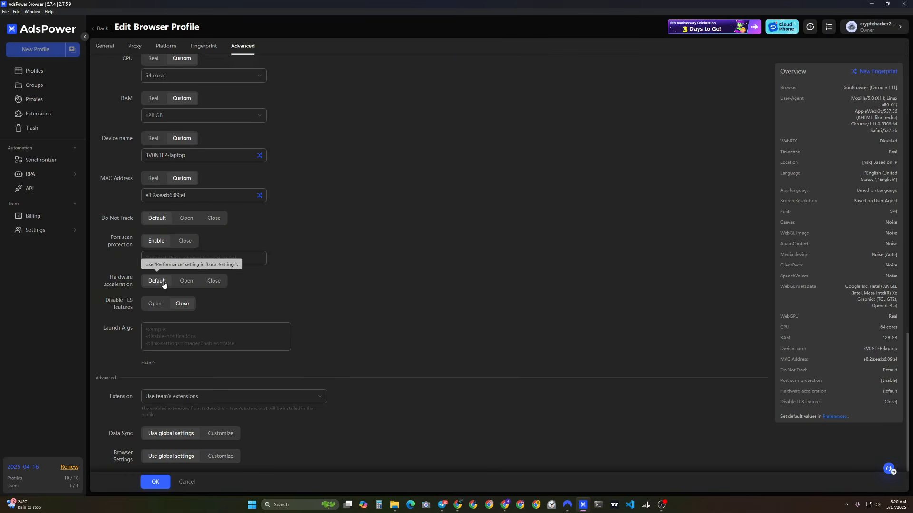
left_click_drag(118, 303, 133, 315)
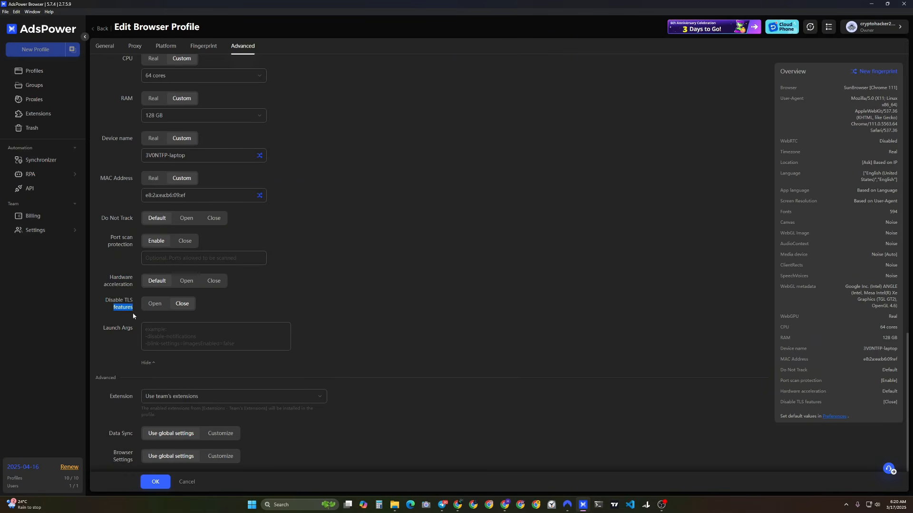
left_click(185, 304)
Step: Save the edited browser profile and confirm the changes for profile 4
scroll(251, 316, "up", 15)
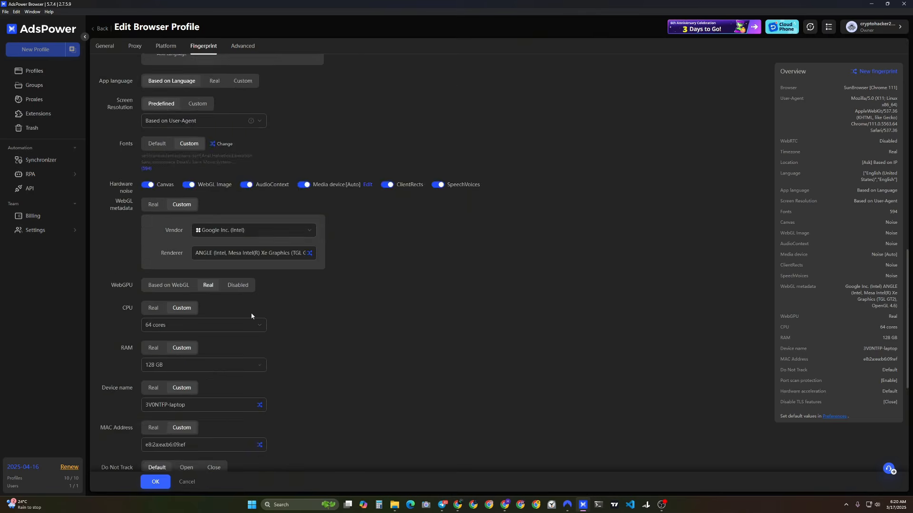
scroll(251, 315, "up", 2)
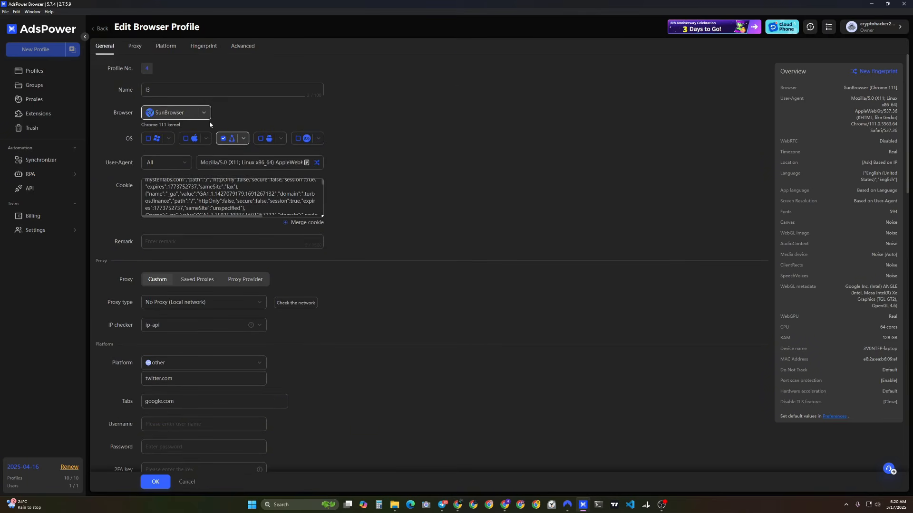
left_click(156, 482)
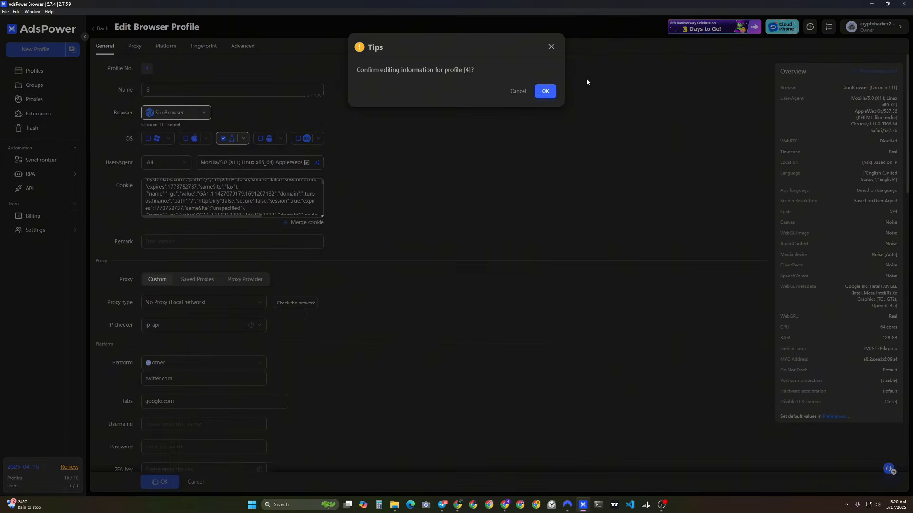
left_click(546, 92)
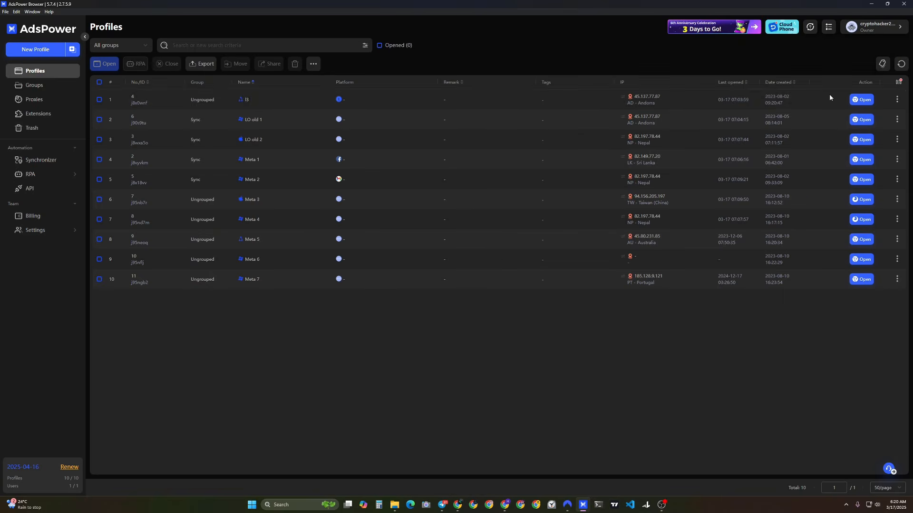
Step: Launch the browser of profile 4 from the profile list and maximize its window
left_click(862, 102)
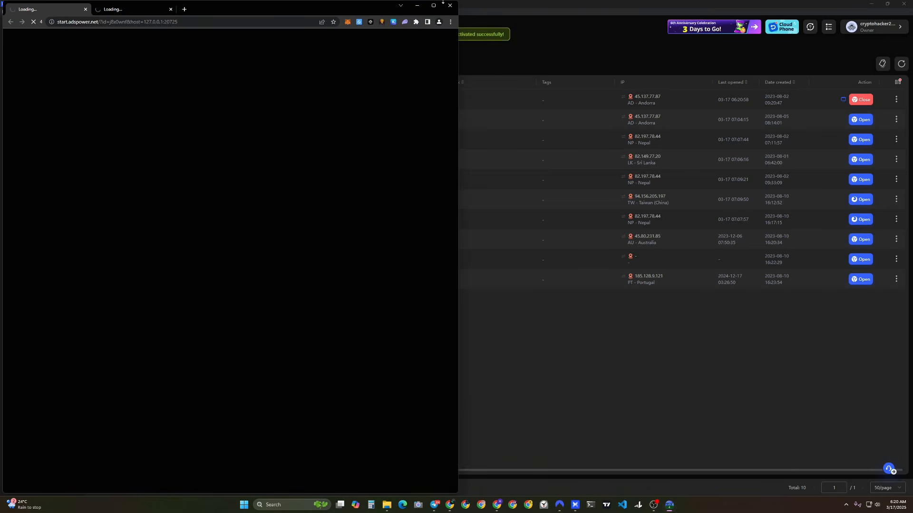
left_click(433, 6)
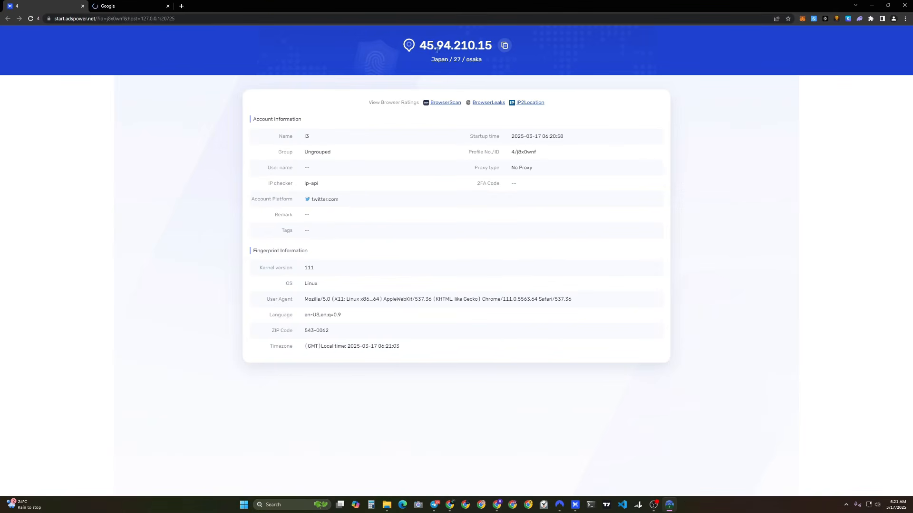
Step: Check the IP address and location shown on profile 4's start page
left_click_drag(420, 53, 477, 53)
left_click(480, 54)
left_click_drag(427, 57, 496, 52)
Step: Open the Google page's linked services choices, leave them unanswered, and open a new blank tab
left_click(116, 6)
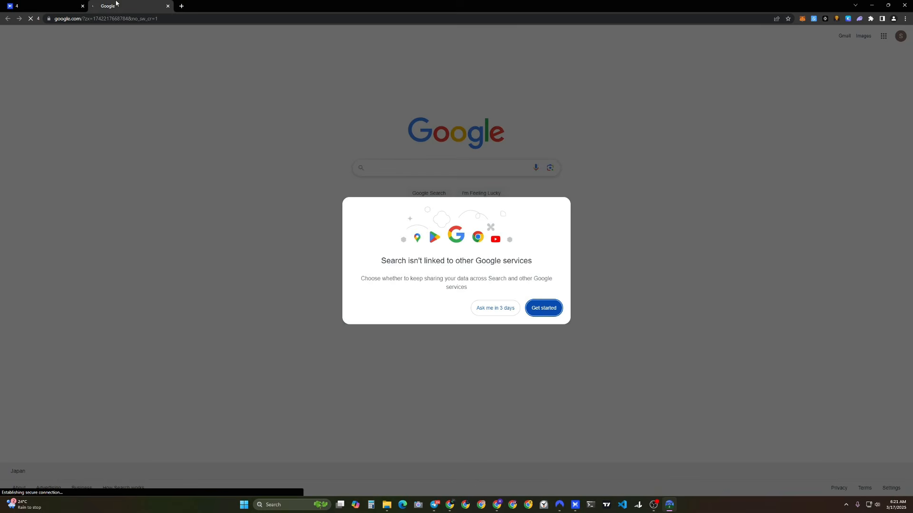
left_click(534, 309)
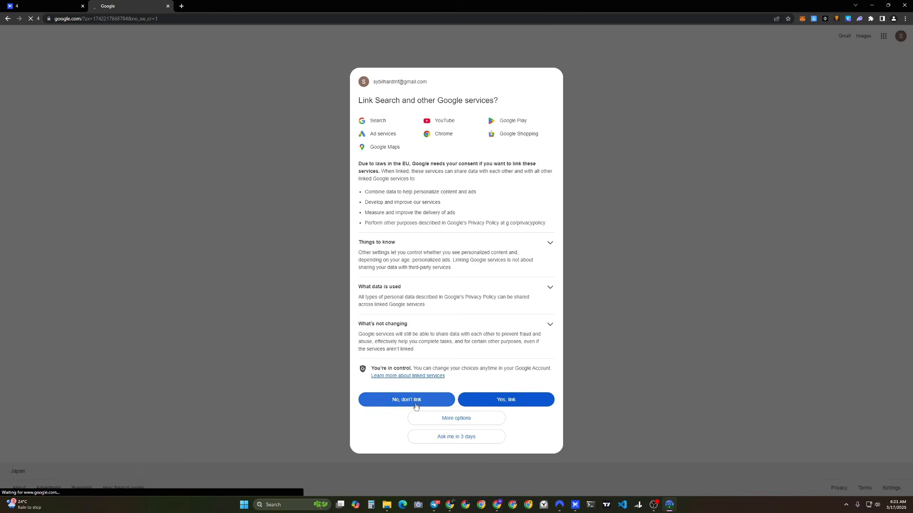
left_click(181, 6)
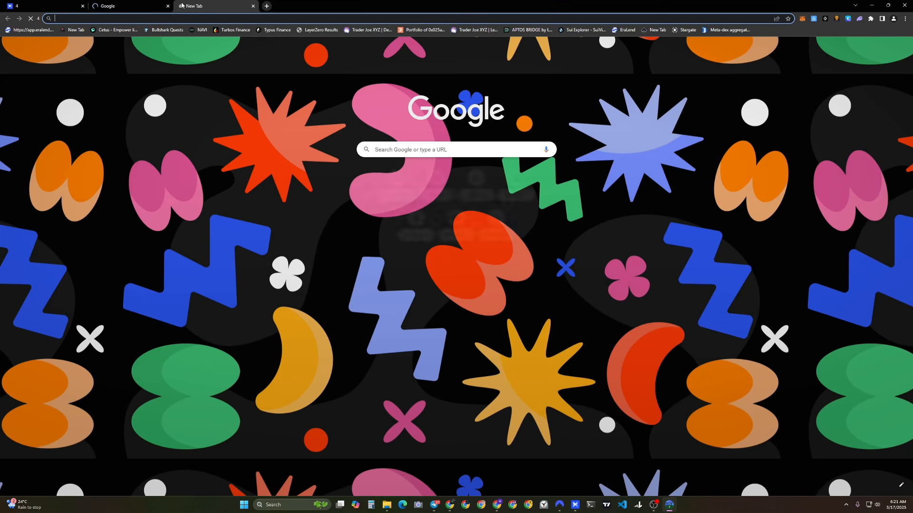
type("tra")
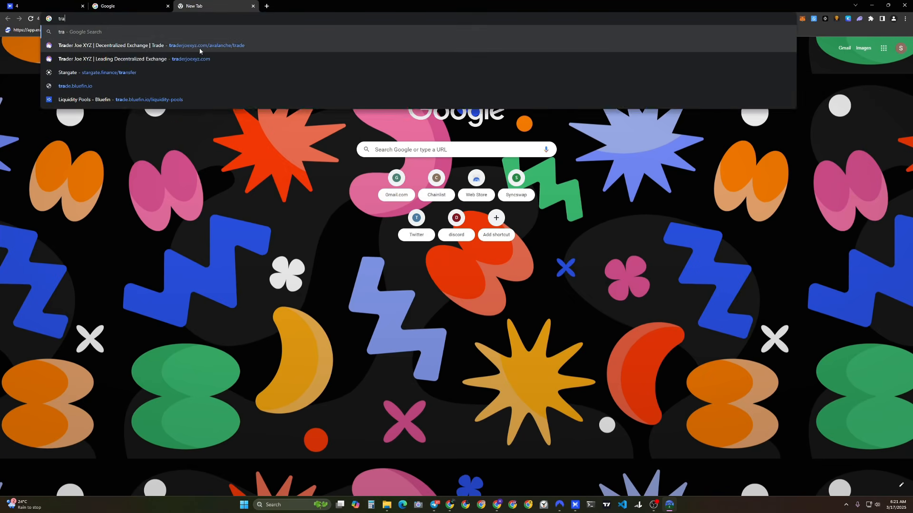
type("ck ")
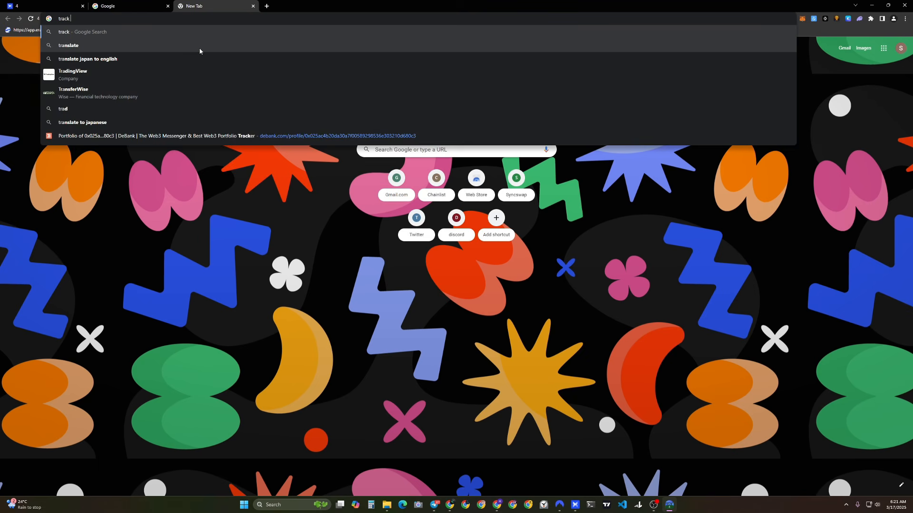
type("my ip a")
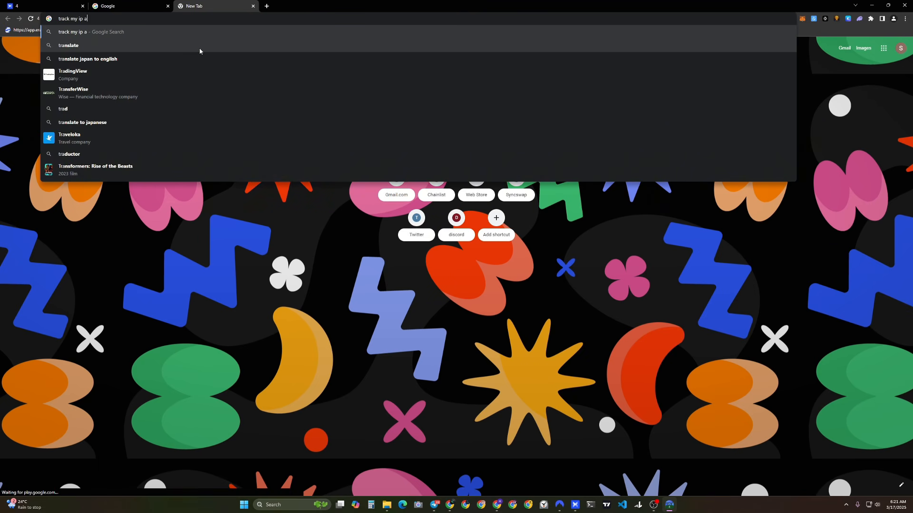
type("ddress")
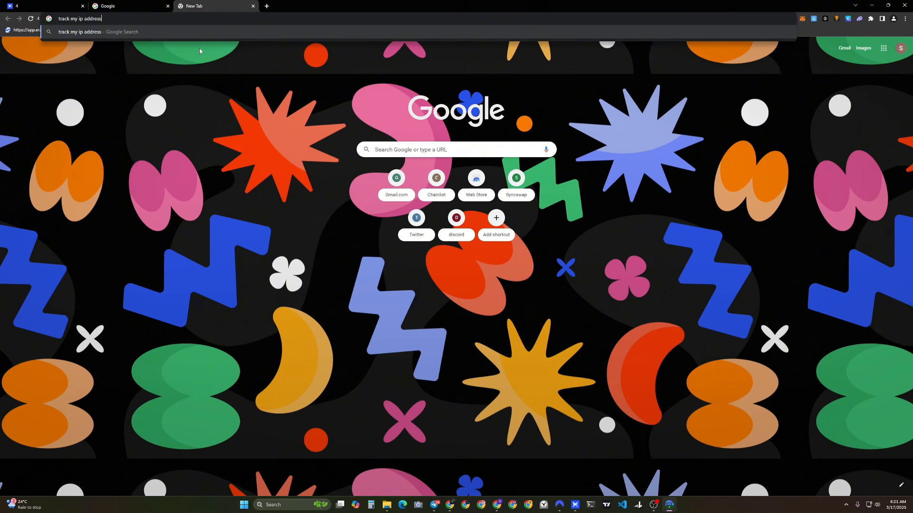
Step: Search Google for "tell me about my device" in the new tab
key("ctrl+a")
type("tem")
key("BackSpace")
type("ll mn")
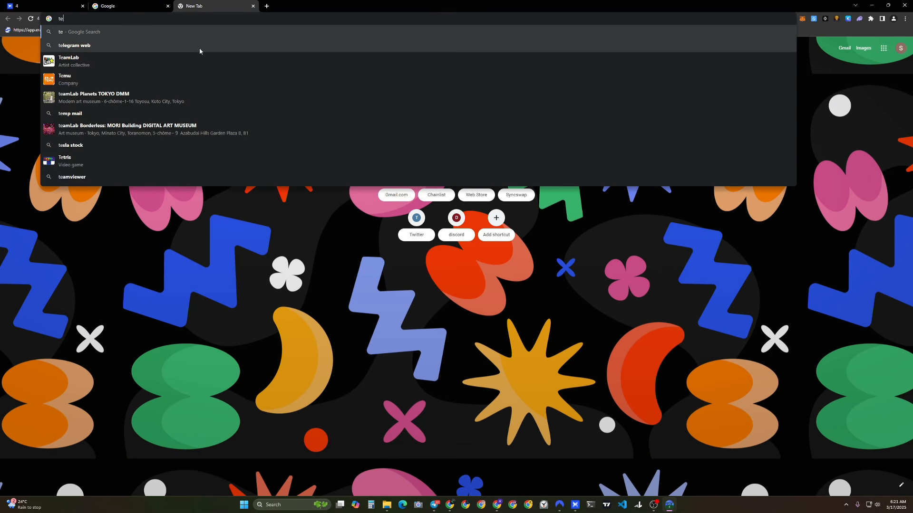
key("BackSpace")
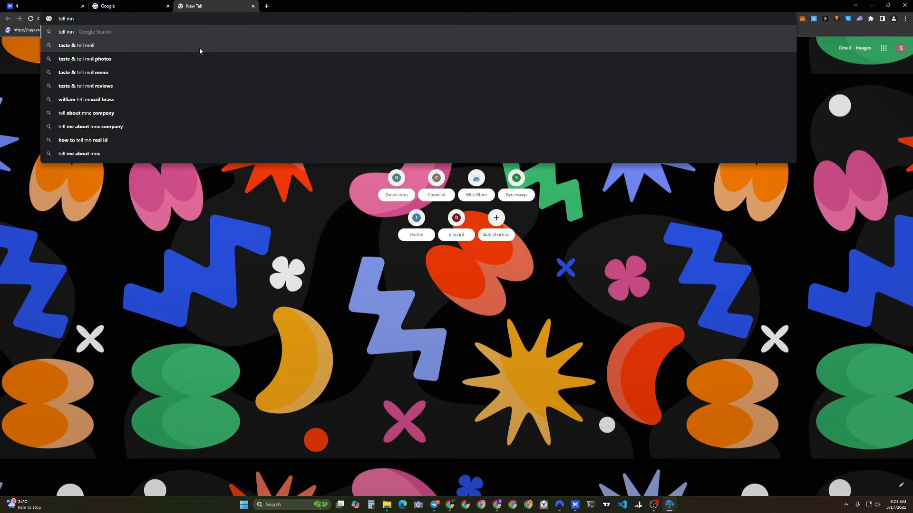
type("e")
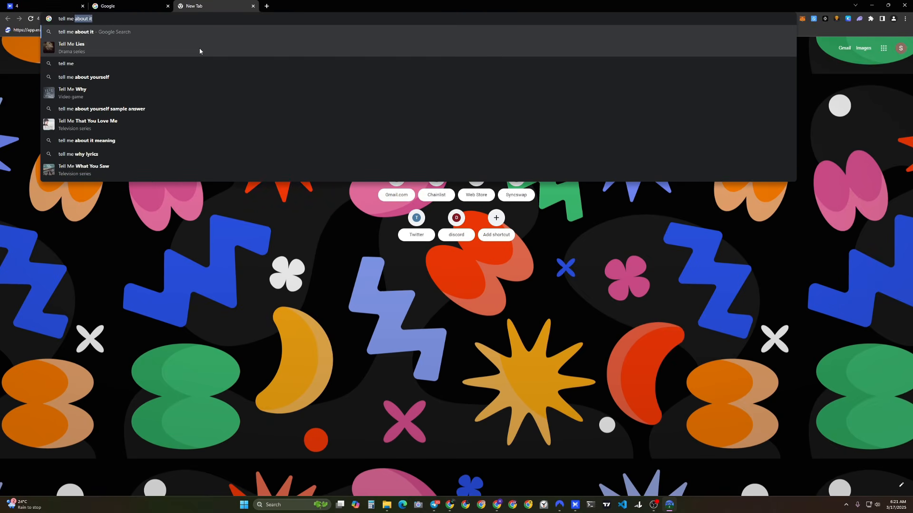
key("BackSpace")
type("a")
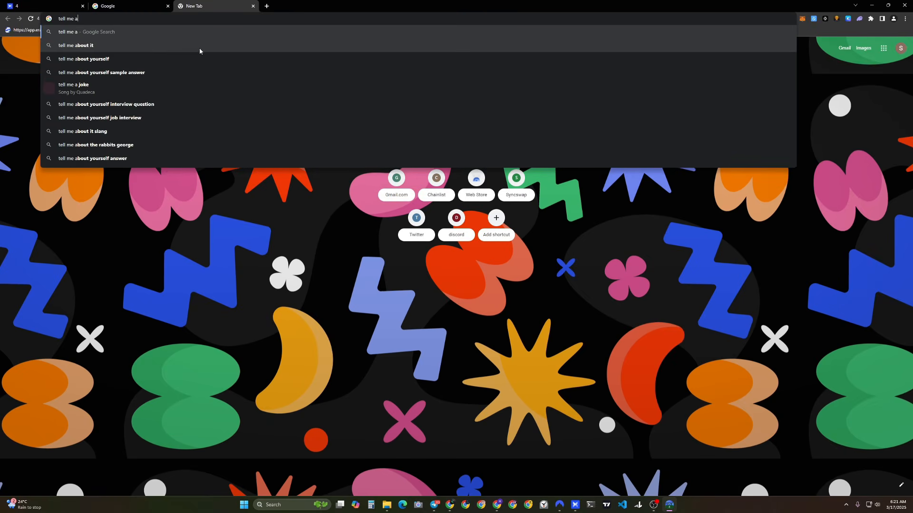
type("bo")
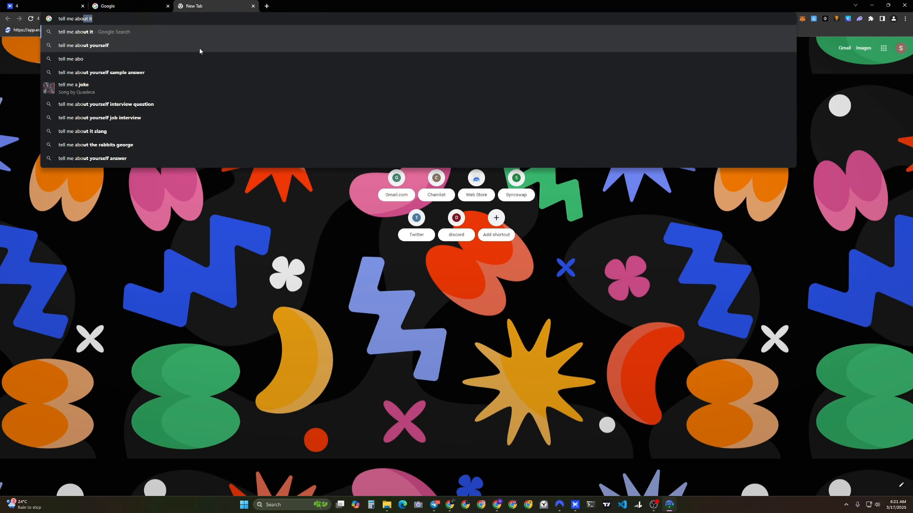
type("ut =")
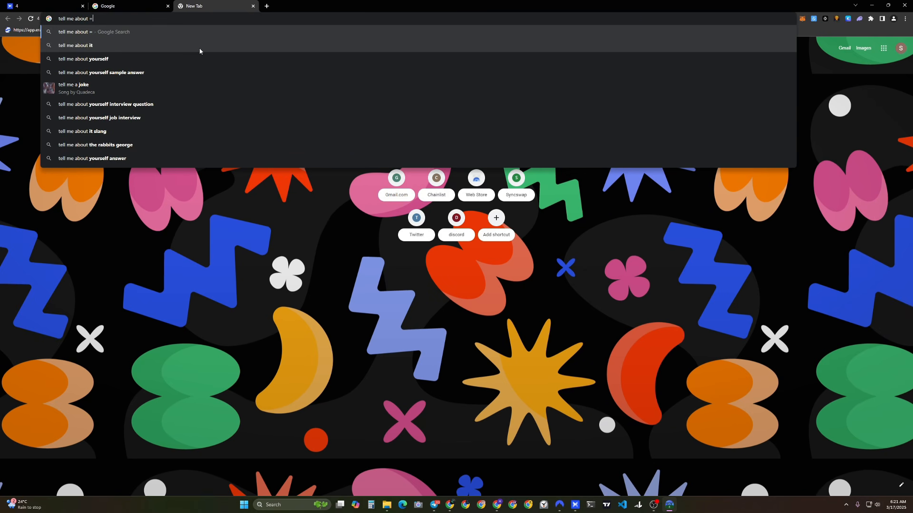
key("BackSpace")
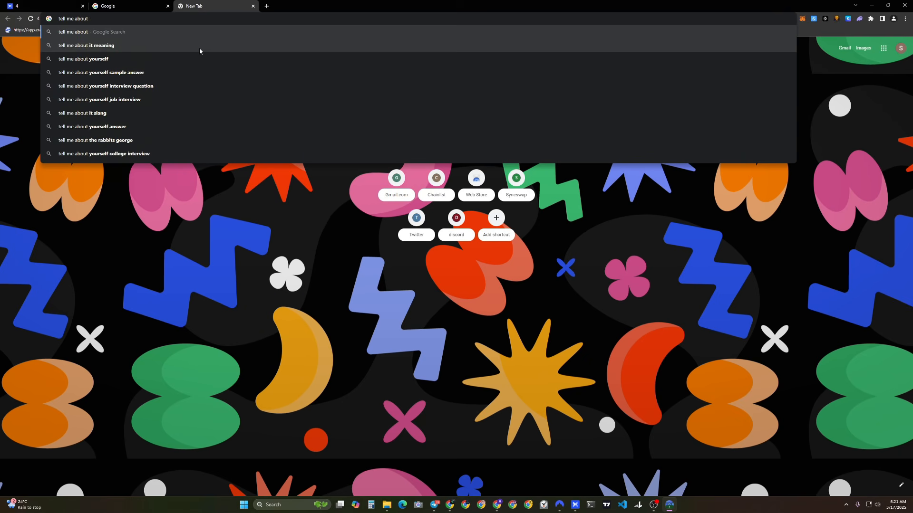
type("my device")
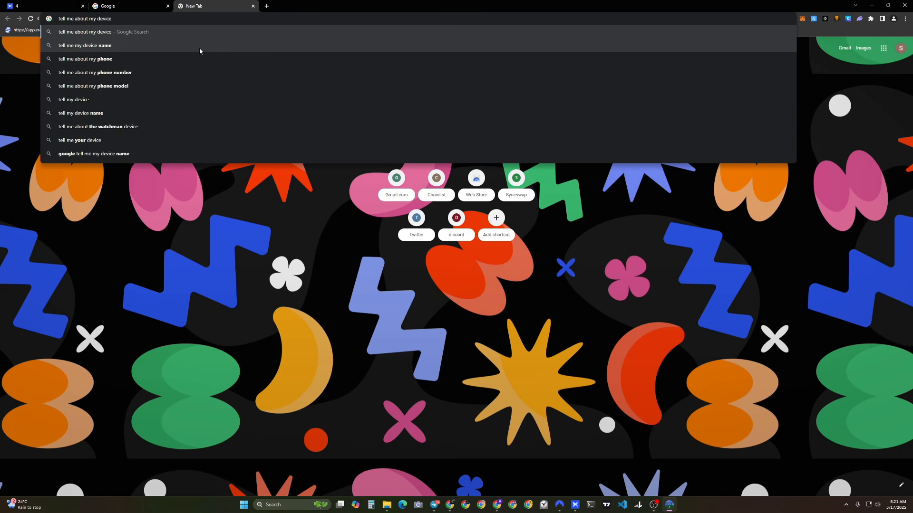
key("Return")
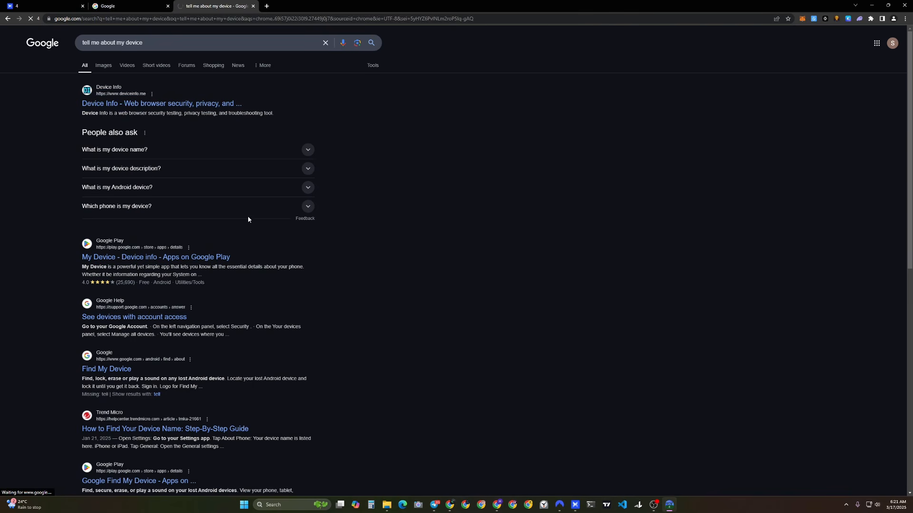
Step: Skim the search results, close the spare Google tab and return to the profile's start page
scroll(276, 222, "down", 3)
left_click(106, 6)
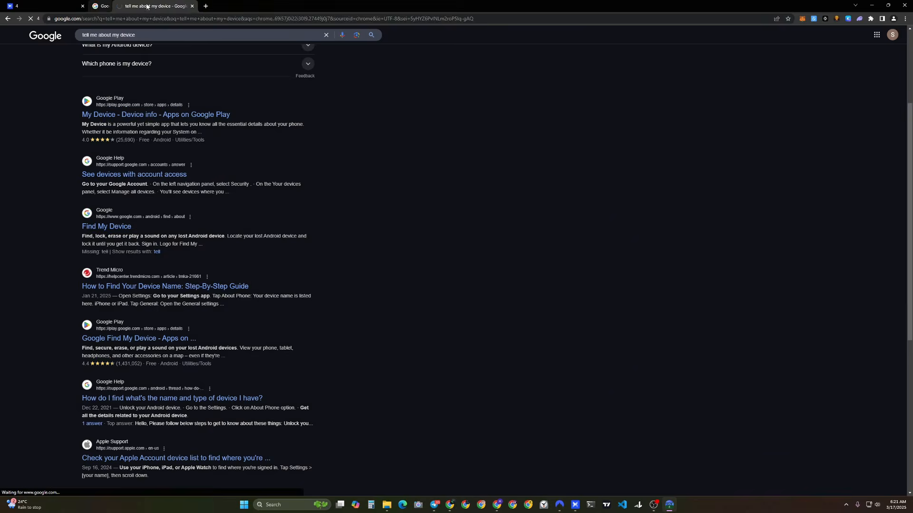
left_click(168, 6)
left_click(55, 5)
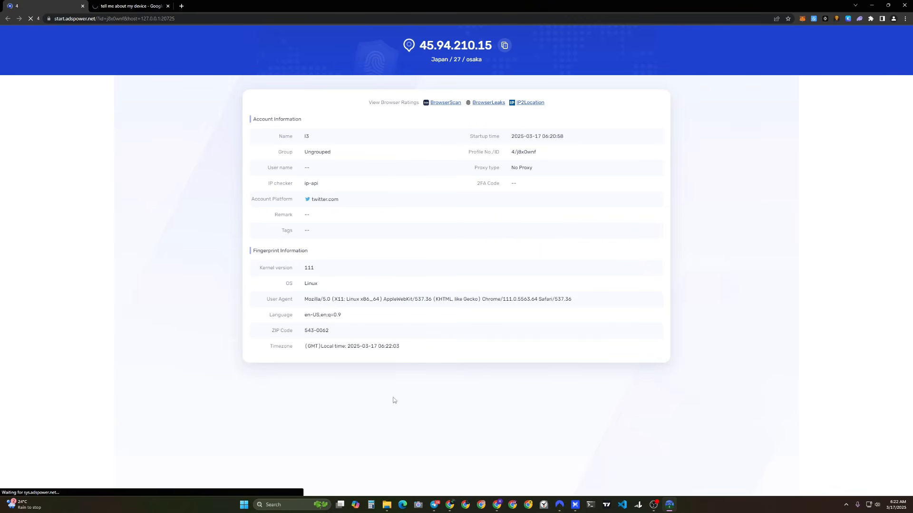
Step: Check the local time on the profile's start page and compare it with the other open tab
left_click_drag(382, 346, 394, 347)
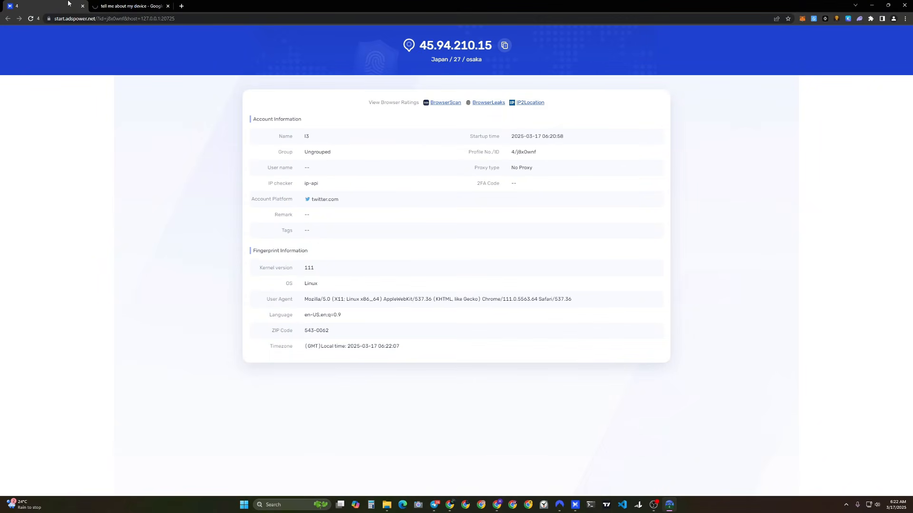
left_click(96, 4)
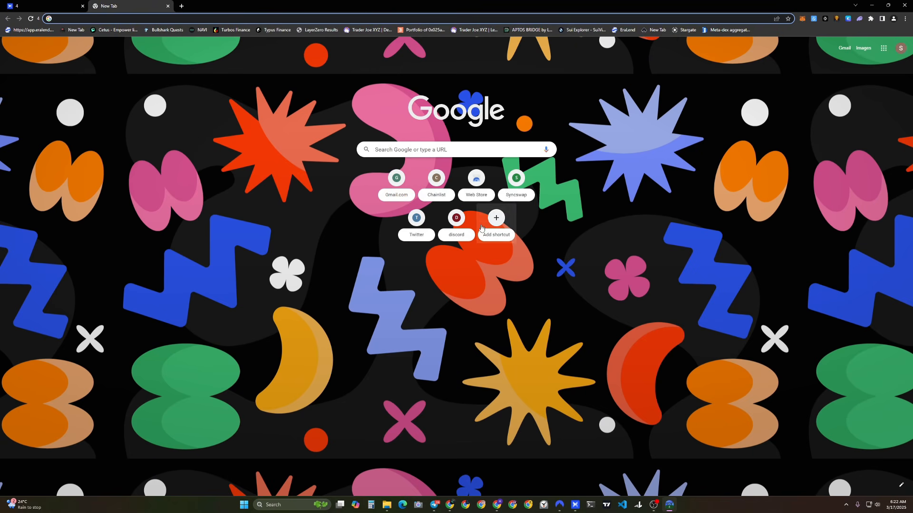
left_click(39, 3)
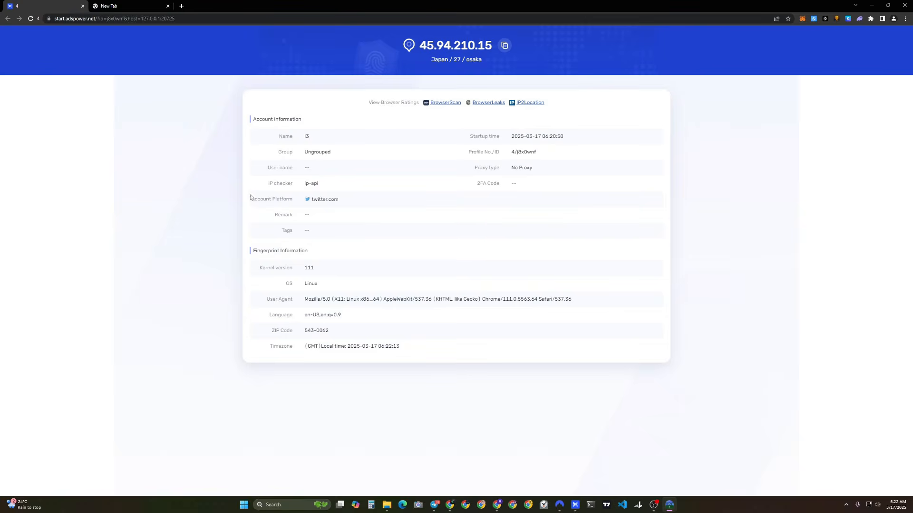
left_click(113, 4)
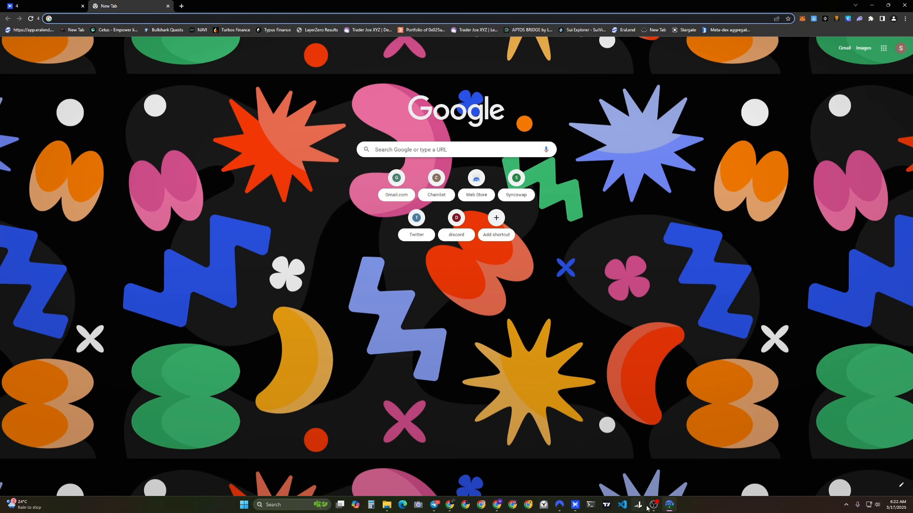
Step: Switch to AdsPower and refresh the profile list to compare profile 4's IP and country with the other profiles
left_click(574, 506)
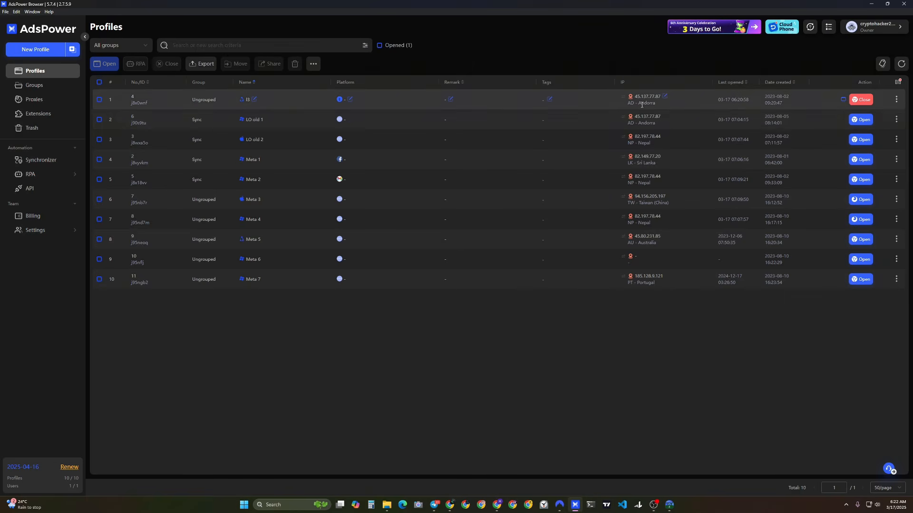
mouse_move(641, 103)
left_mouse_down()
mouse_move(654, 102)
mouse_move(660, 124)
left_mouse_up()
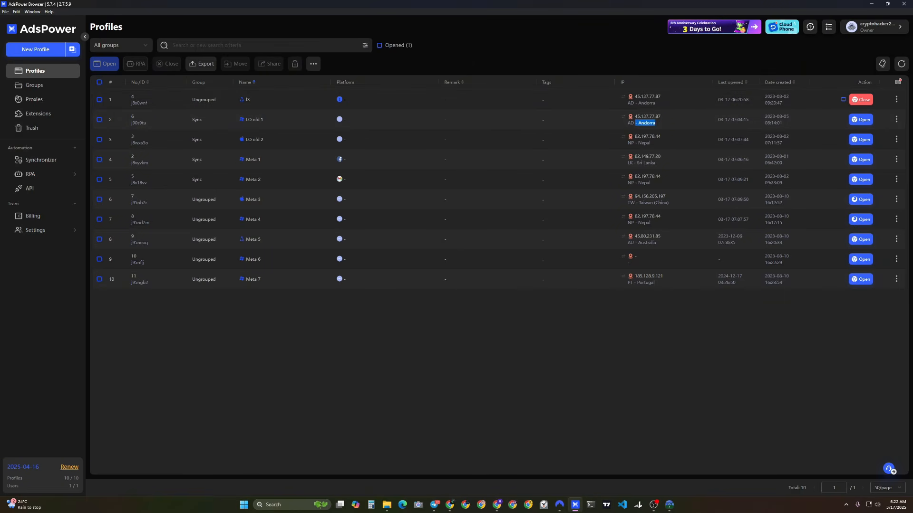
left_click(897, 70)
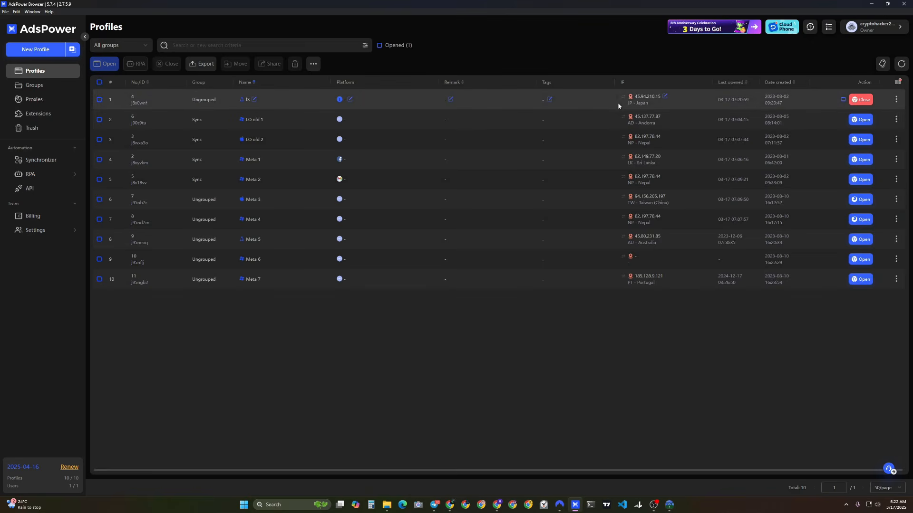
left_click_drag(640, 97, 657, 132)
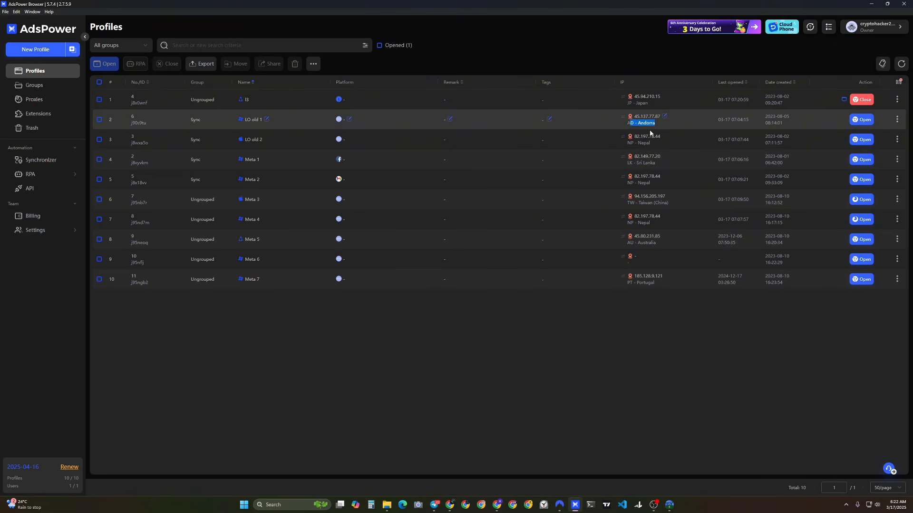
left_click(641, 129)
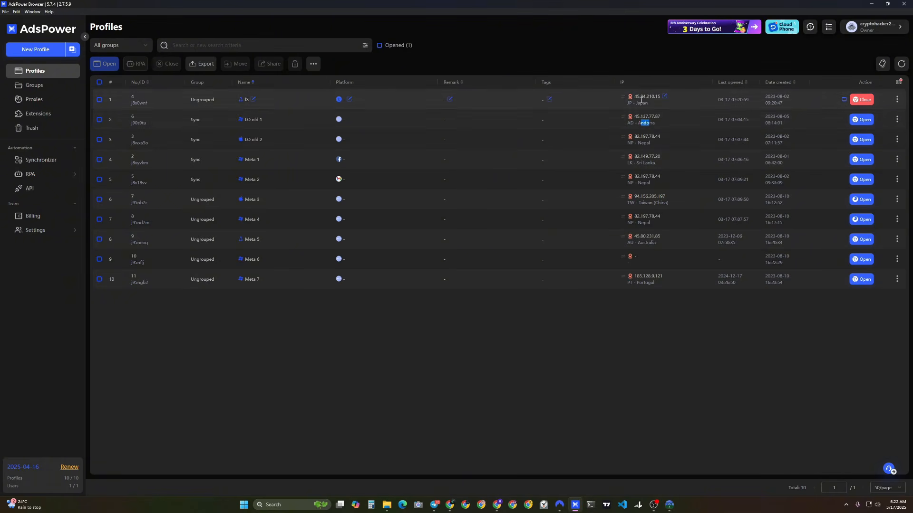
left_click_drag(634, 97, 644, 94)
left_click_drag(640, 143, 646, 144)
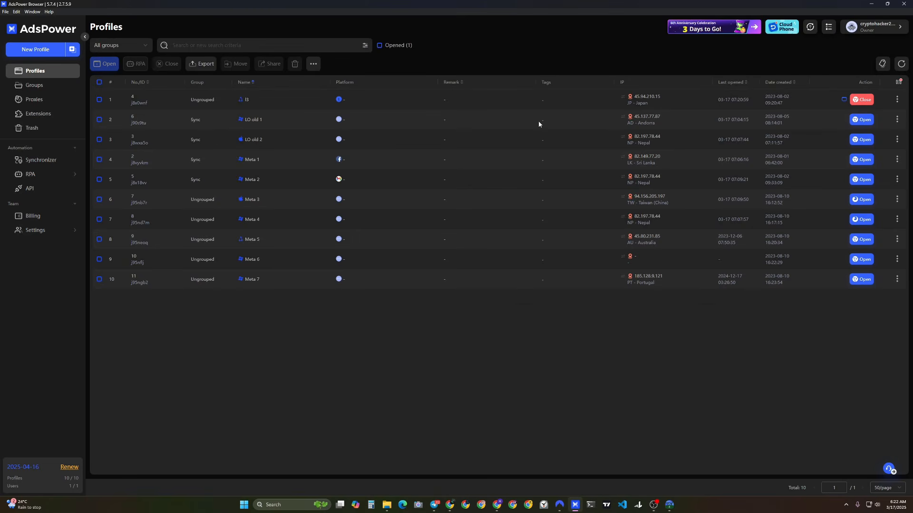
Step: Switch back to profile 4's browser and examine its proxy type, profile ID, startup time, OS and user agent on the start page
left_click(670, 505)
left_click(49, 4)
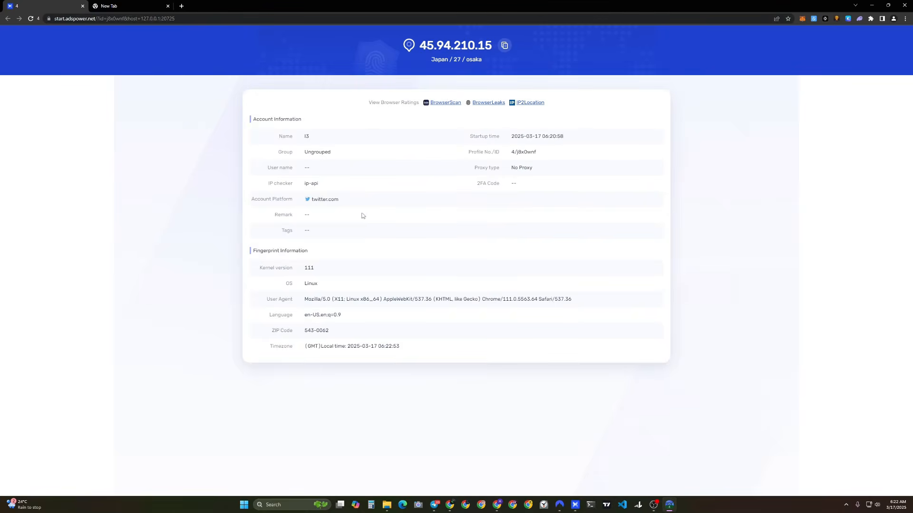
double_click(534, 174)
left_click_drag(508, 152, 552, 155)
left_click(633, 402)
left_click_drag(512, 136, 573, 146)
left_click_drag(301, 285, 327, 288)
left_click_drag(292, 298, 572, 304)
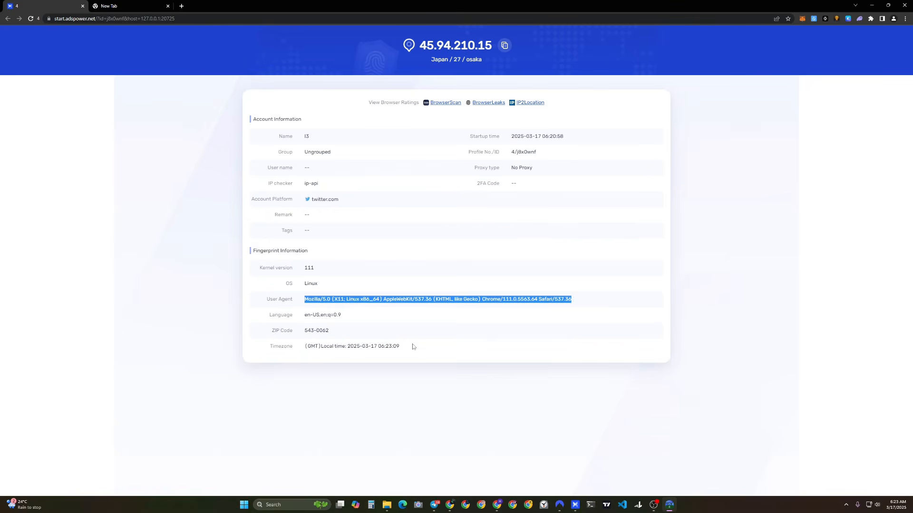
Step: Examine the ZIP code and timezone entries in the start page's fingerprint information
left_click(322, 341)
mouse_move(302, 329)
left_mouse_down()
mouse_move(393, 349)
mouse_move(308, 346)
left_mouse_up()
left_click(327, 332)
left_click(323, 332)
left_click(417, 351)
left_click(307, 342)
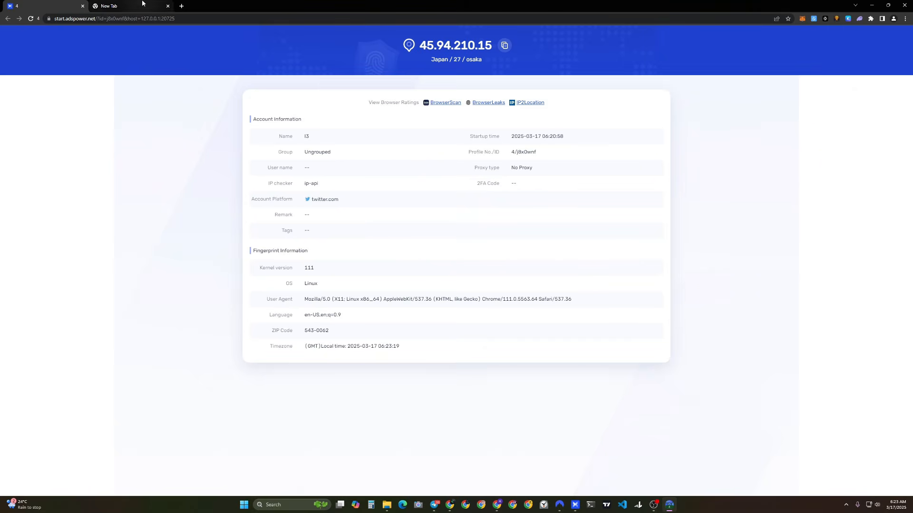
Step: Open the BrowserScan rating from the start page and examine its fingerprint authenticity, IP, location and browser details
left_click(450, 103)
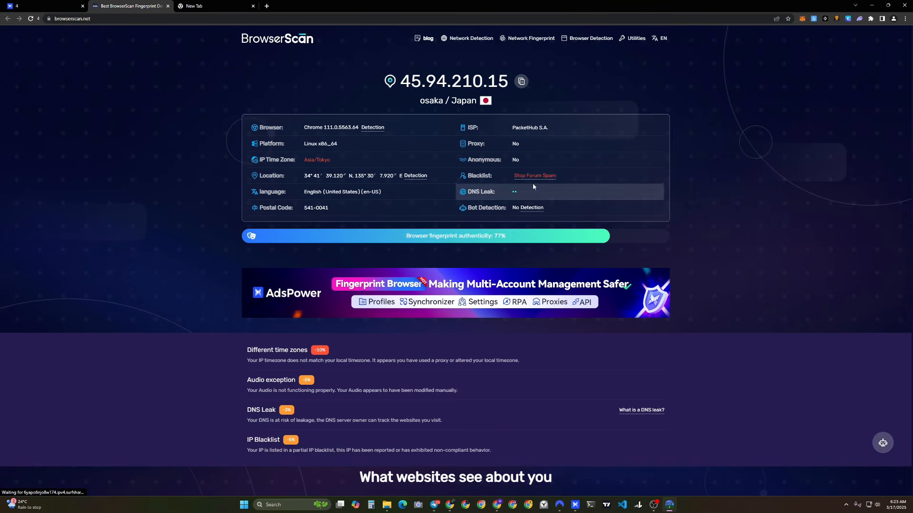
scroll(428, 143, "down", 10)
scroll(424, 147, "up", 10)
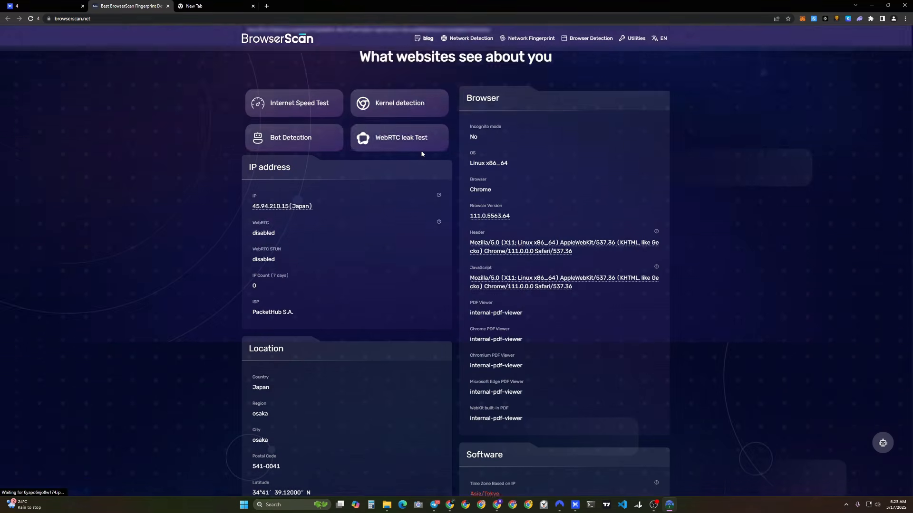
scroll(426, 149, "up", 1)
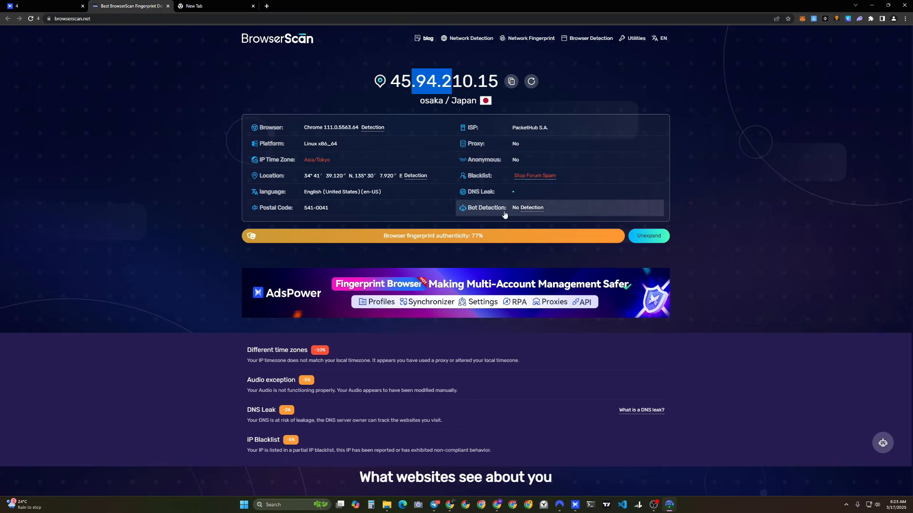
scroll(437, 105, "down", 11)
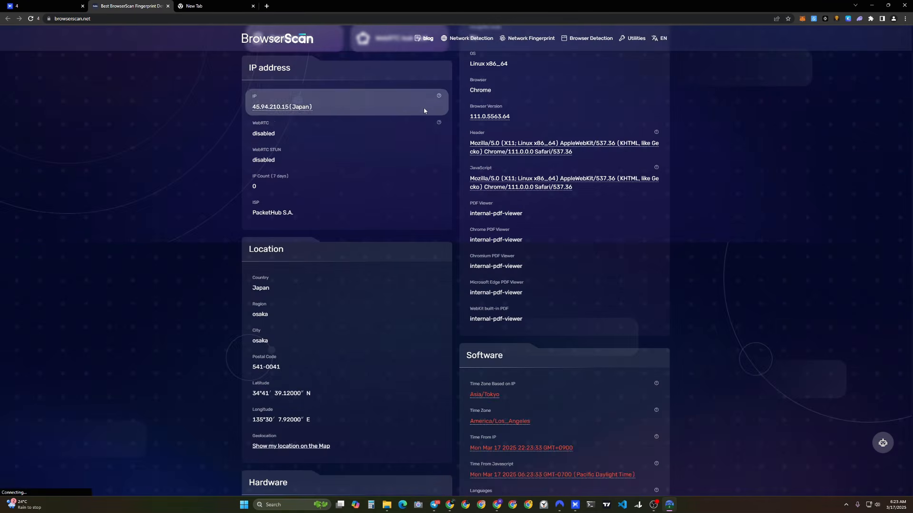
Step: Examine the BrowserScan summary for profile 4, checking the IP location, platform, coordinates and language
scroll(417, 126, "up", 9)
scroll(417, 127, "up", 2)
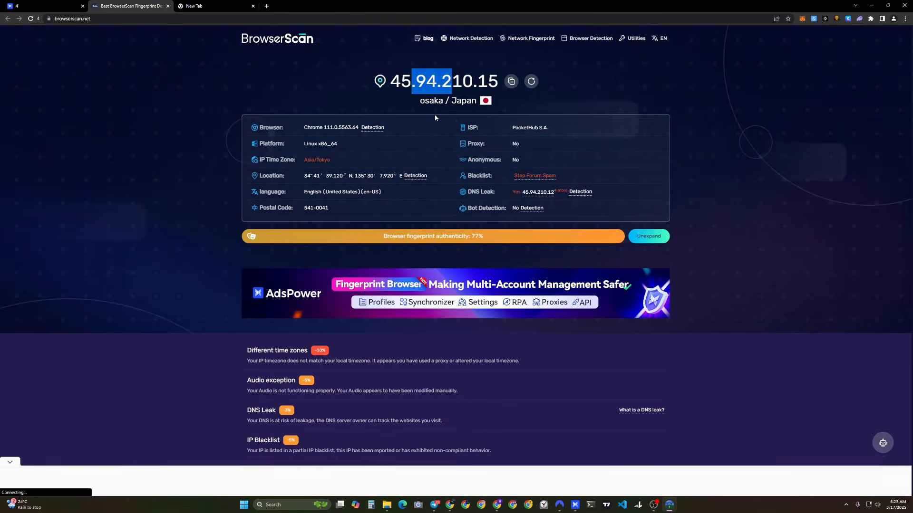
left_click_drag(429, 100, 440, 101)
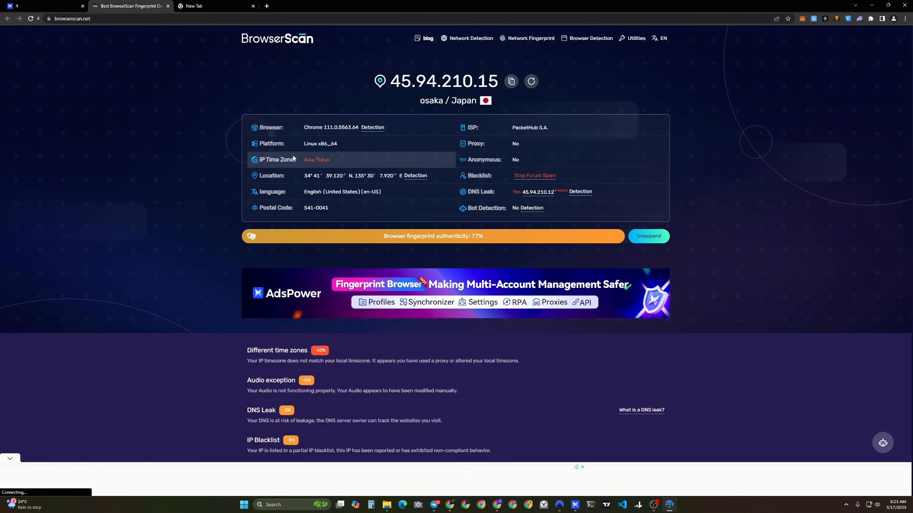
left_click_drag(303, 143, 329, 144)
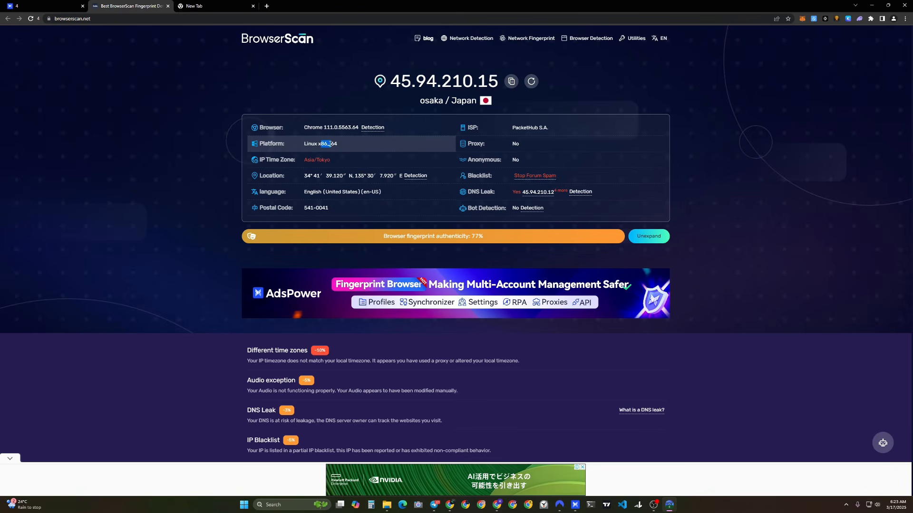
left_click(334, 143)
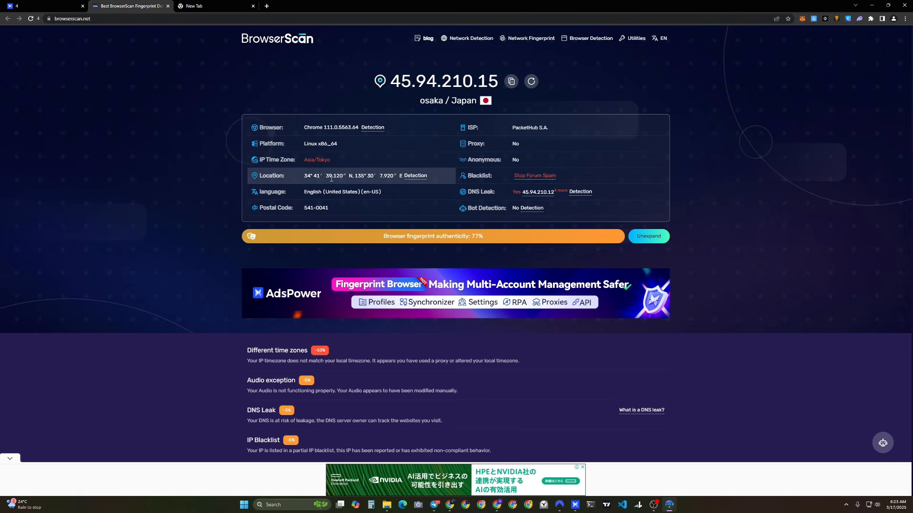
left_click_drag(338, 177, 391, 176)
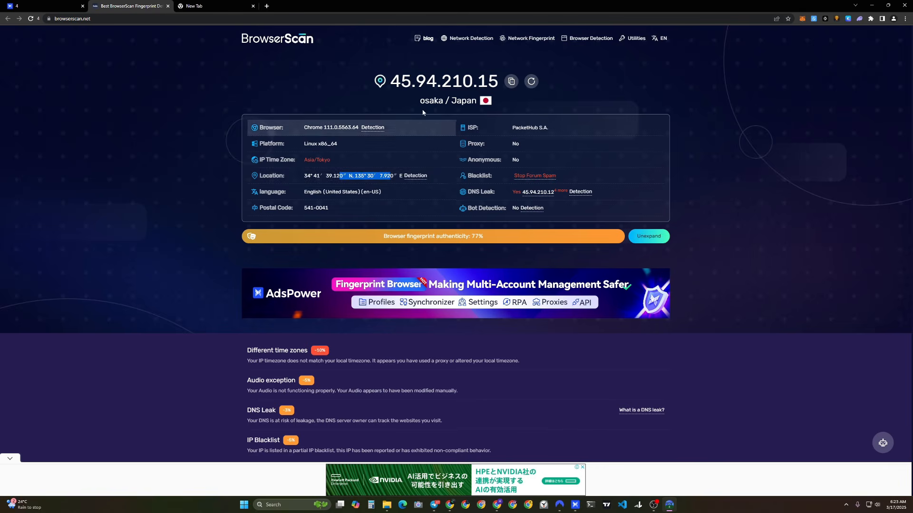
left_click(356, 175)
left_click_drag(313, 192, 350, 192)
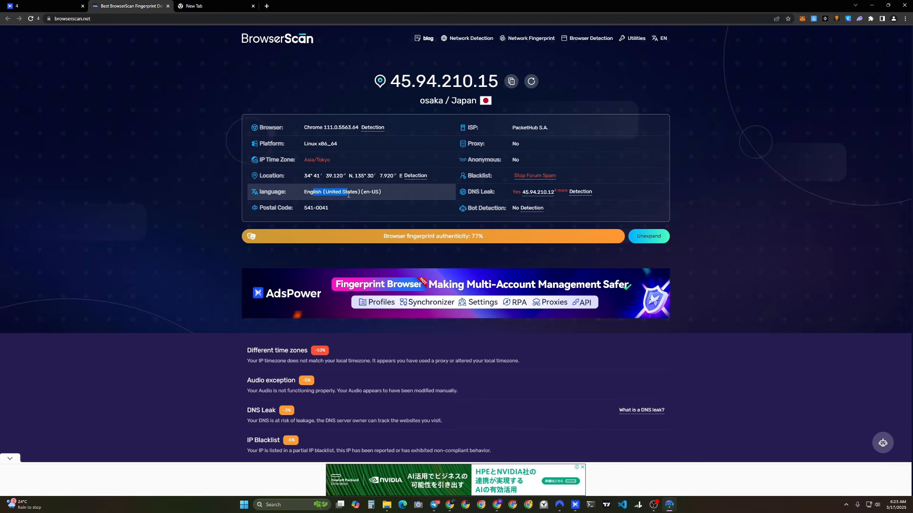
scroll(514, 145, "down", 3)
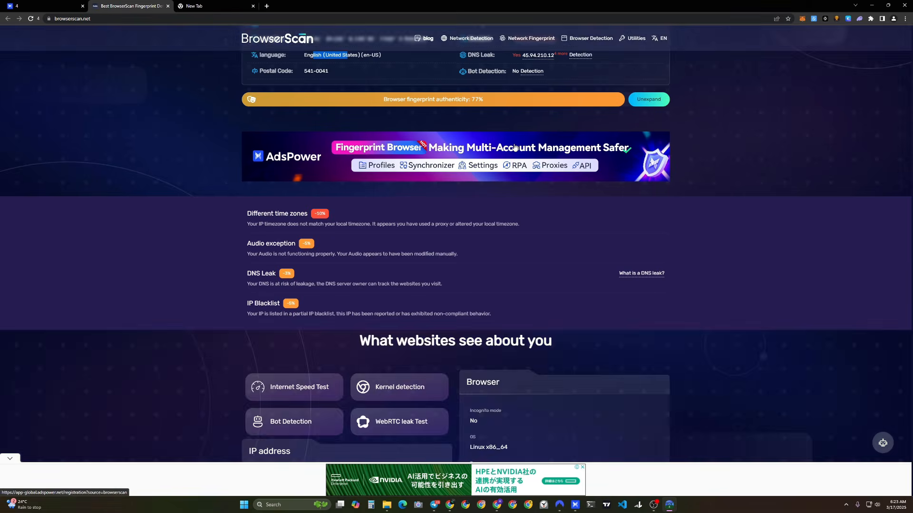
Step: Examine the browser fingerprint authenticity score and the time zone and audio deductions beneath it
scroll(514, 144, "up", 3)
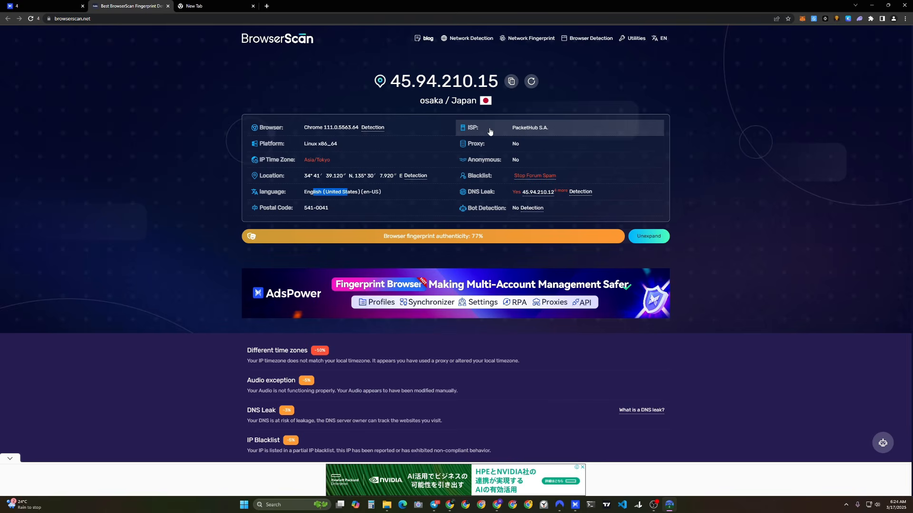
left_click(472, 237)
scroll(473, 237, "down", 4)
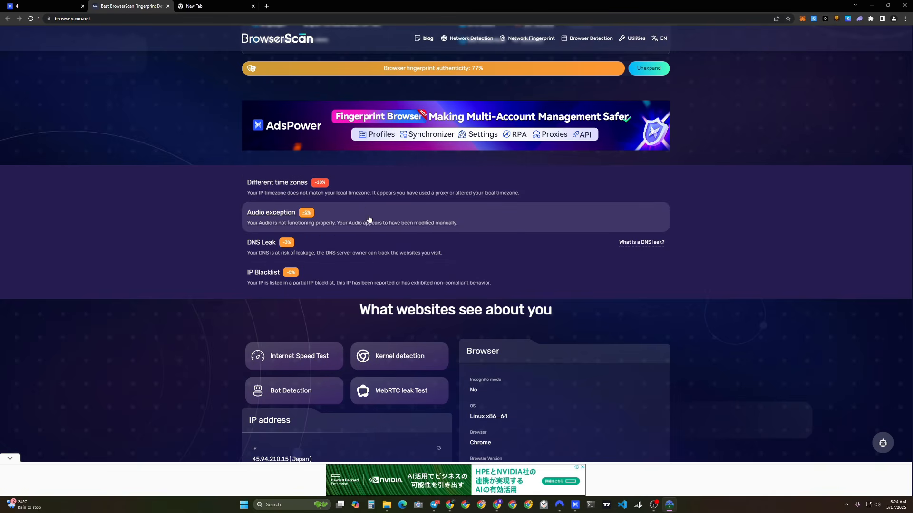
scroll(337, 285, "up", 1)
scroll(337, 286, "up", 3)
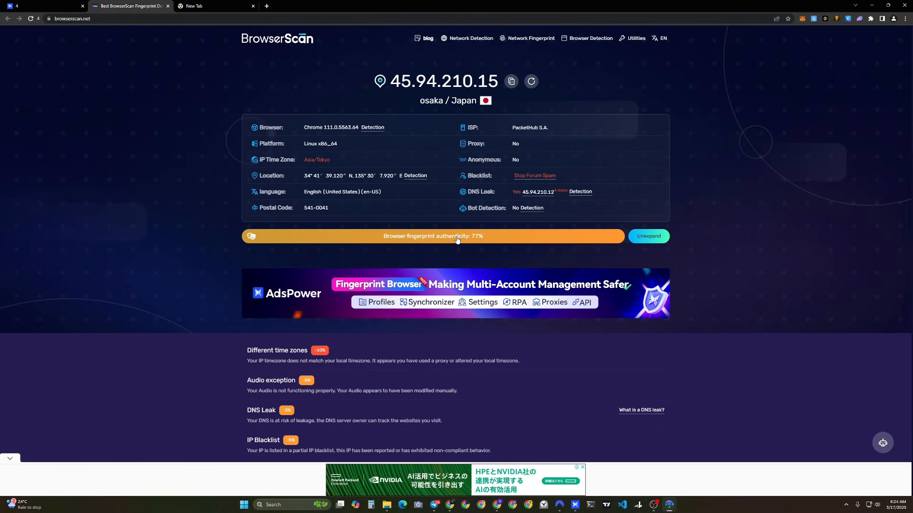
scroll(458, 239, "down", 1)
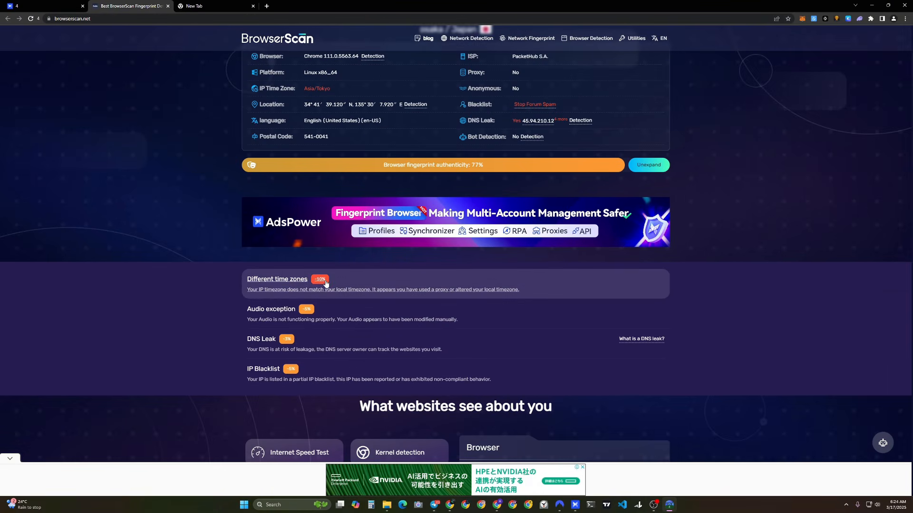
scroll(385, 323, "up", 1)
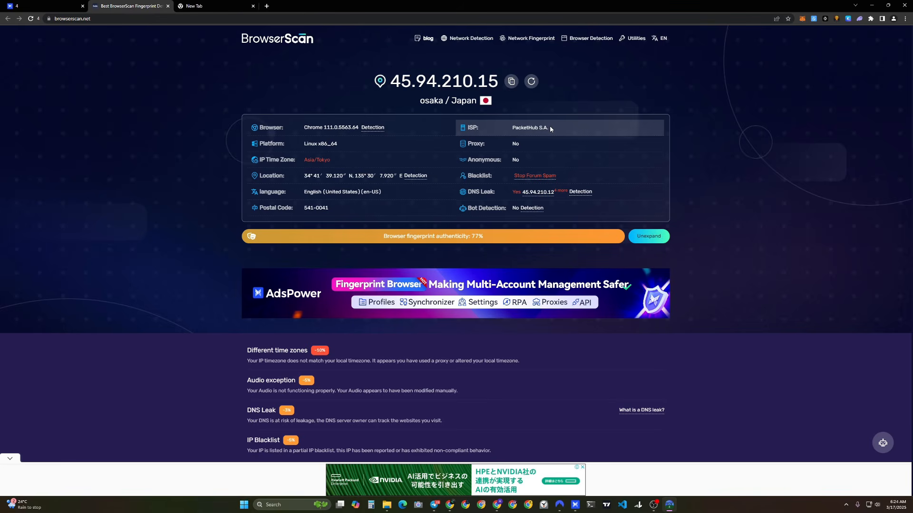
Step: Read the IP Blacklist warning in the list of fingerprint deductions and return to the summary's IP time zone
scroll(270, 308, "down", 3)
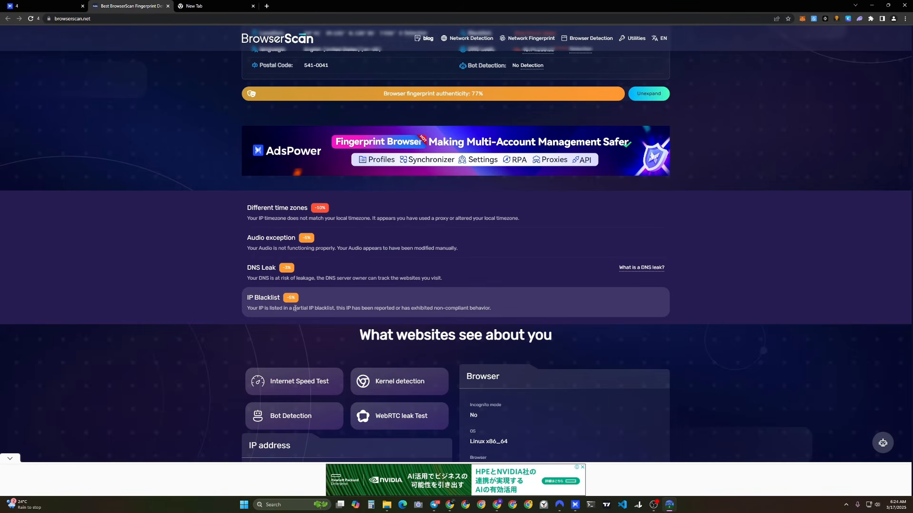
left_click_drag(264, 313, 424, 308)
left_click(309, 312)
left_click(357, 300)
left_click(452, 312)
scroll(442, 309, "up", 3)
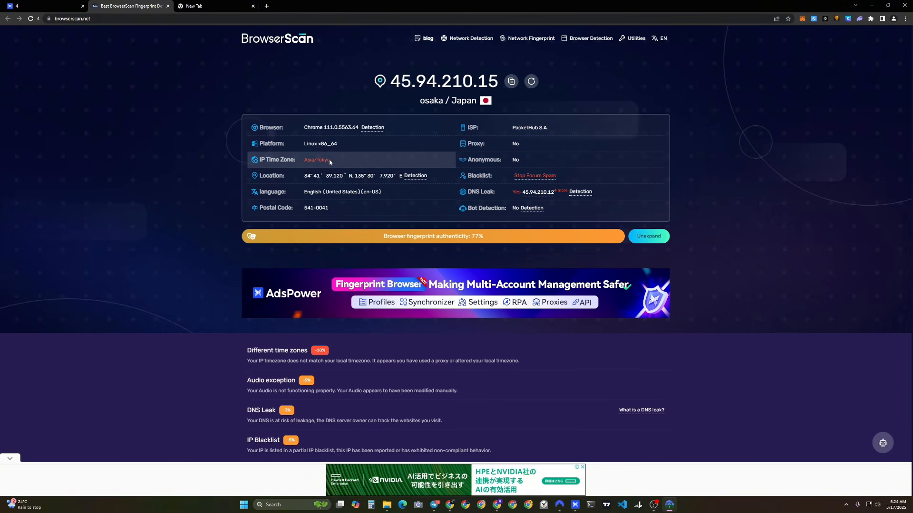
Step: Compare profile 4's start page with the BrowserScan report's summary, IP address and browser details
left_click(75, 5)
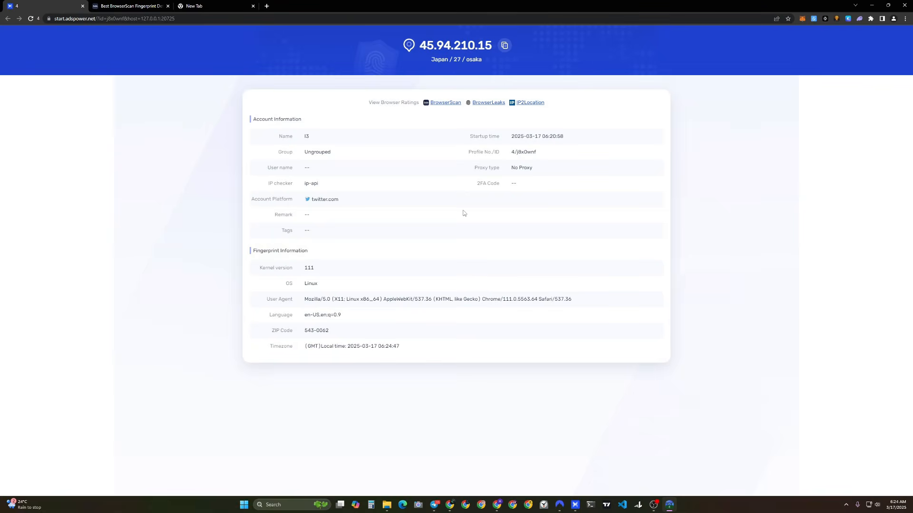
left_click(131, 6)
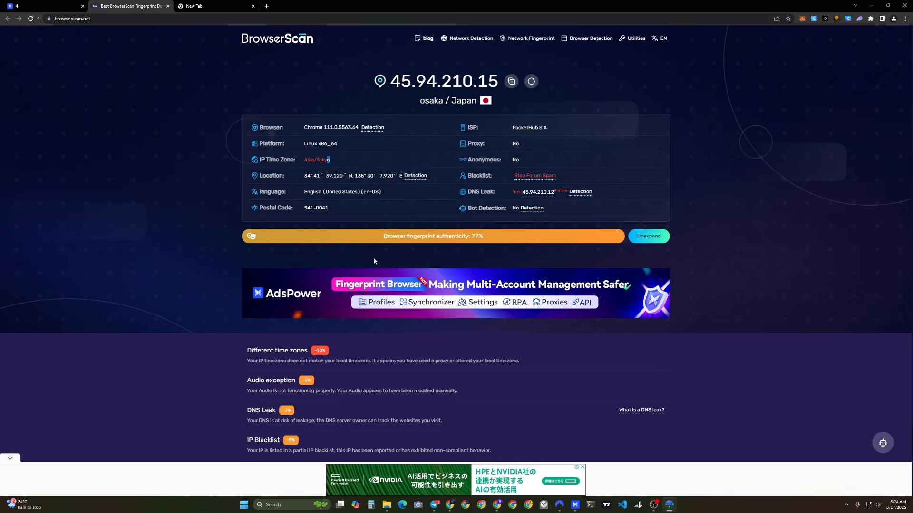
scroll(378, 262, "down", 2)
scroll(375, 260, "down", 7)
scroll(374, 256, "up", 10)
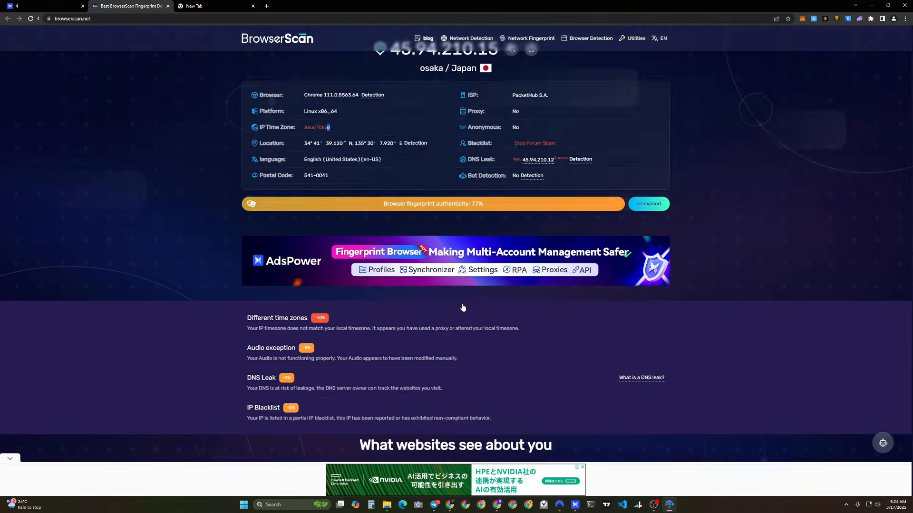
scroll(474, 307, "down", 8)
scroll(475, 306, "down", 2)
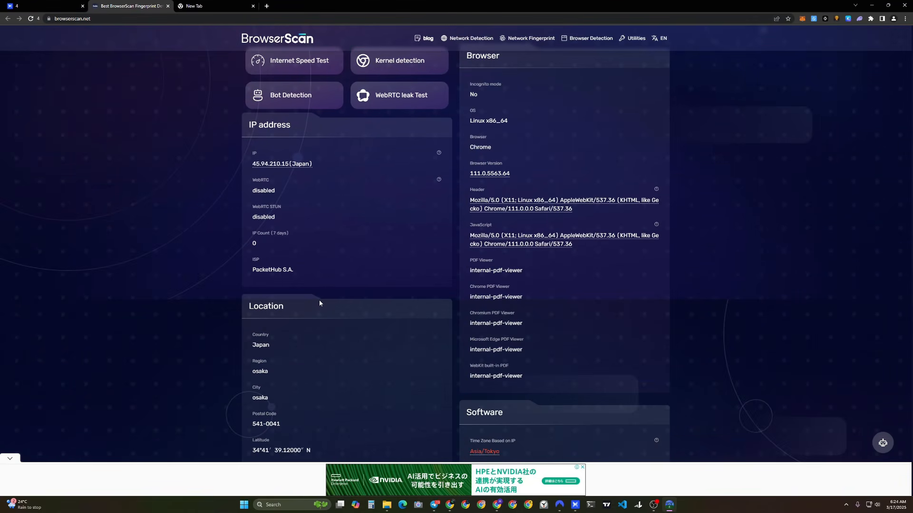
Step: Examine the Location, Hardware and Software sections of the BrowserScan report, including the time zone entries
scroll(321, 300, "down", 5)
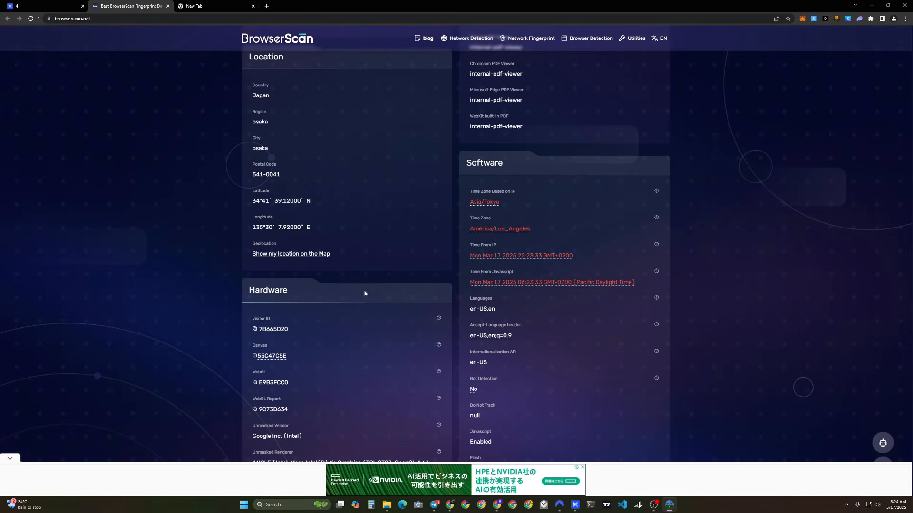
scroll(365, 290, "up", 1)
scroll(366, 289, "down", 1)
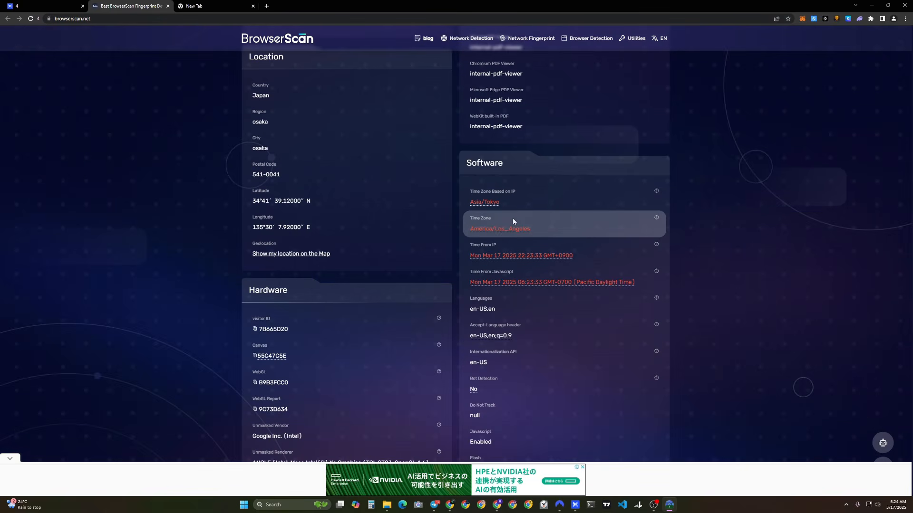
scroll(567, 235, "down", 8)
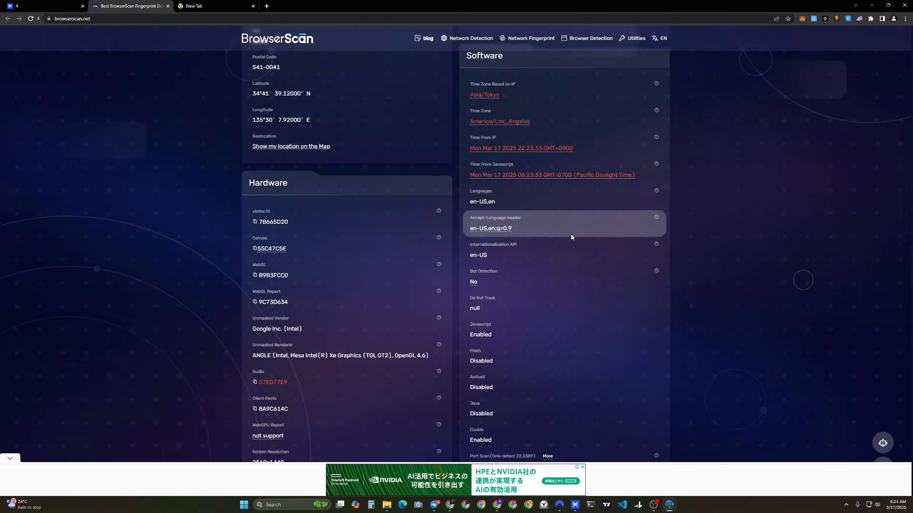
scroll(361, 267, "up", 15)
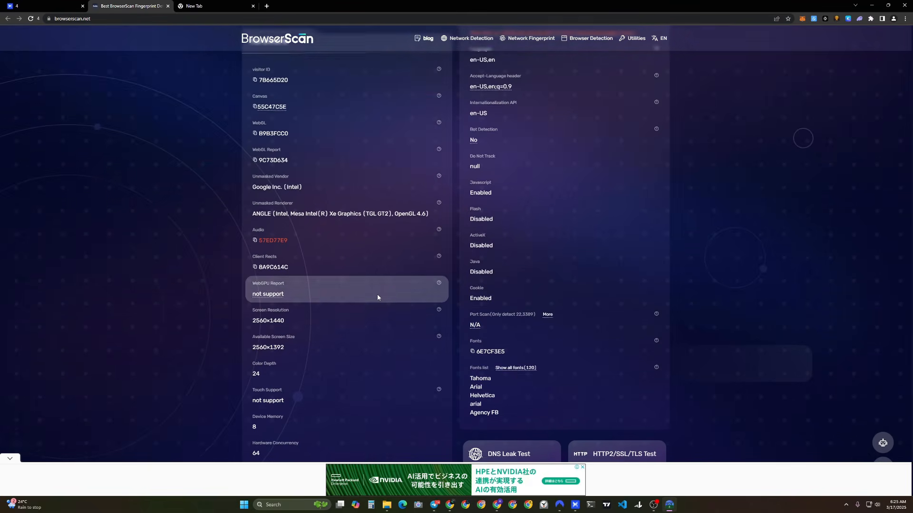
scroll(382, 286, "up", 9)
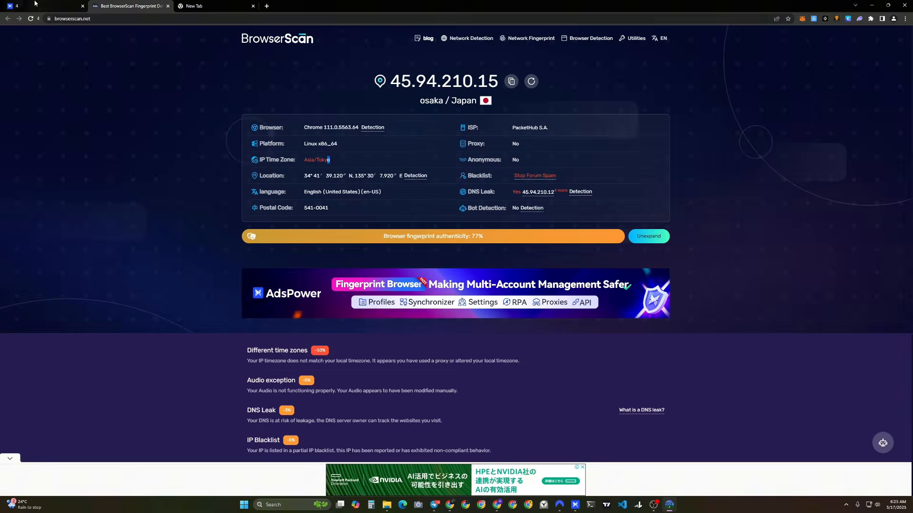
Step: Return to profile 4's start page, open NordVPN and connect to the Brunei Darussalam virtual server
left_click(34, 5)
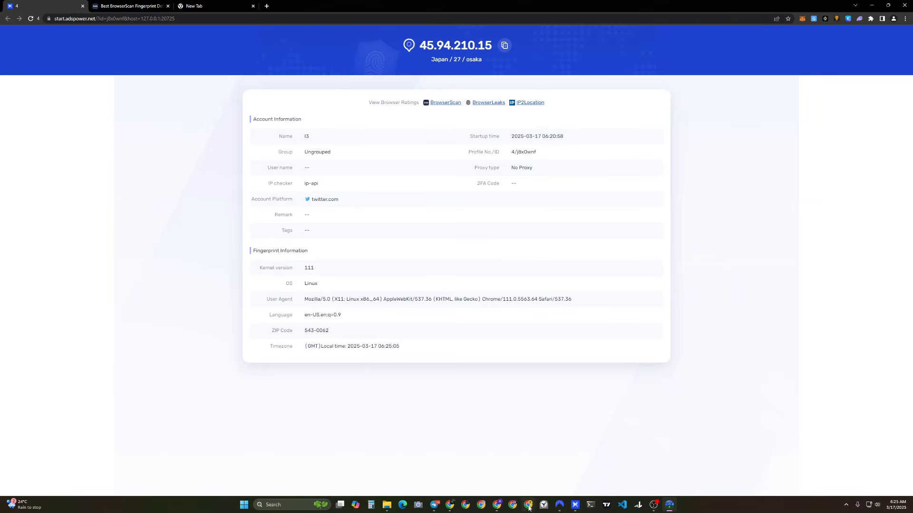
left_click(560, 504)
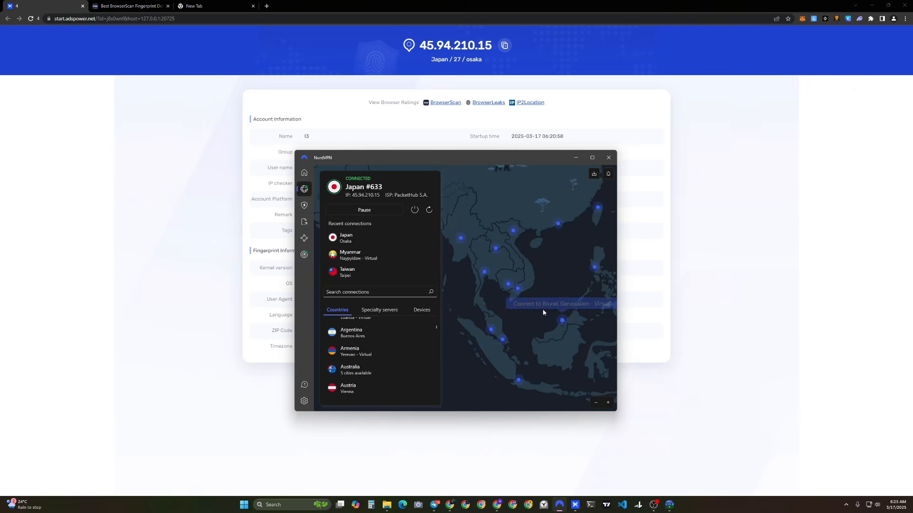
left_click(543, 309)
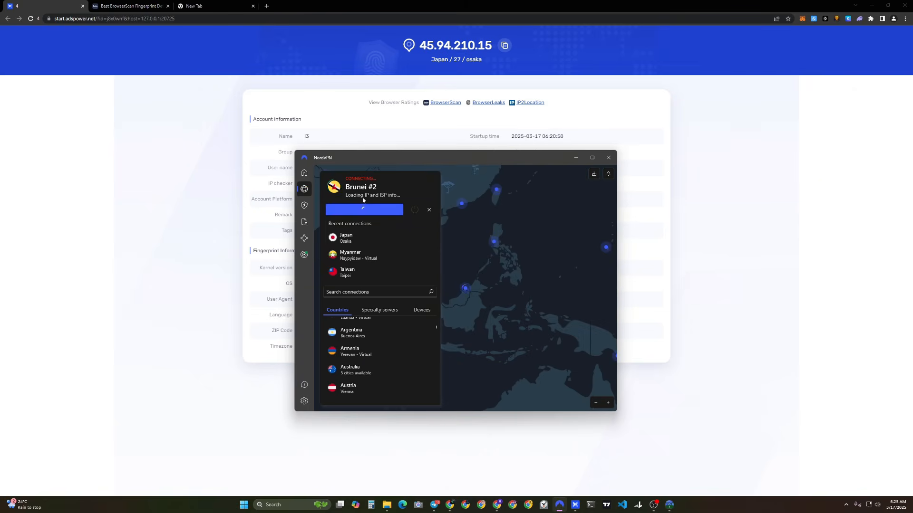
left_click(634, 403)
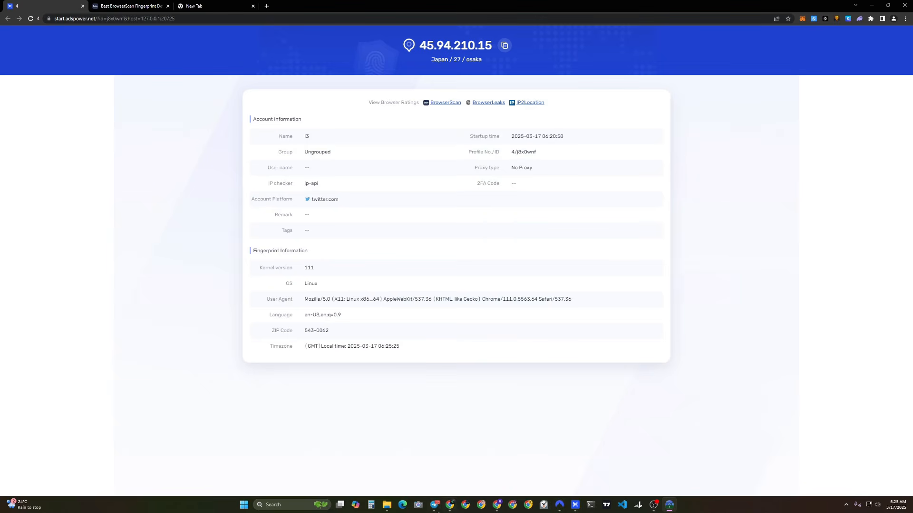
Step: Switch to AdsPower, open profile 6 (LO old 1), close its two extra tabs and maximize its browser window
left_click(574, 505)
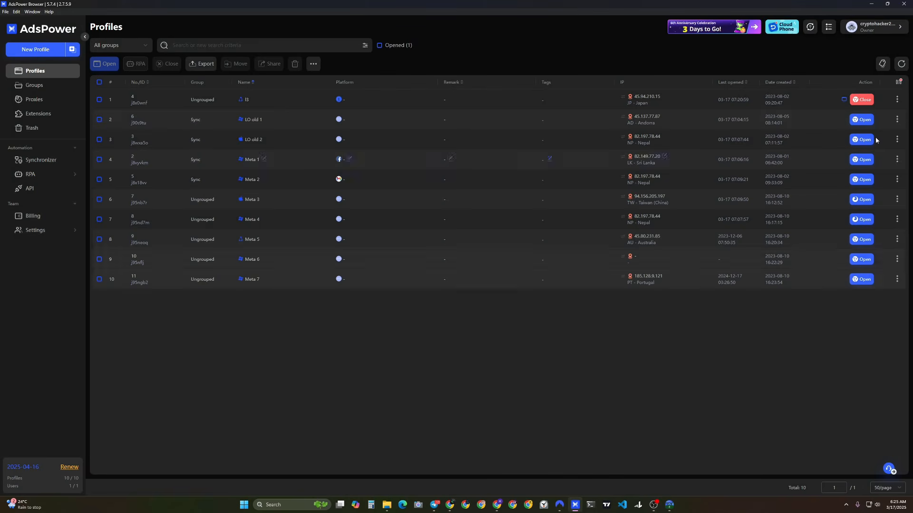
left_click(856, 120)
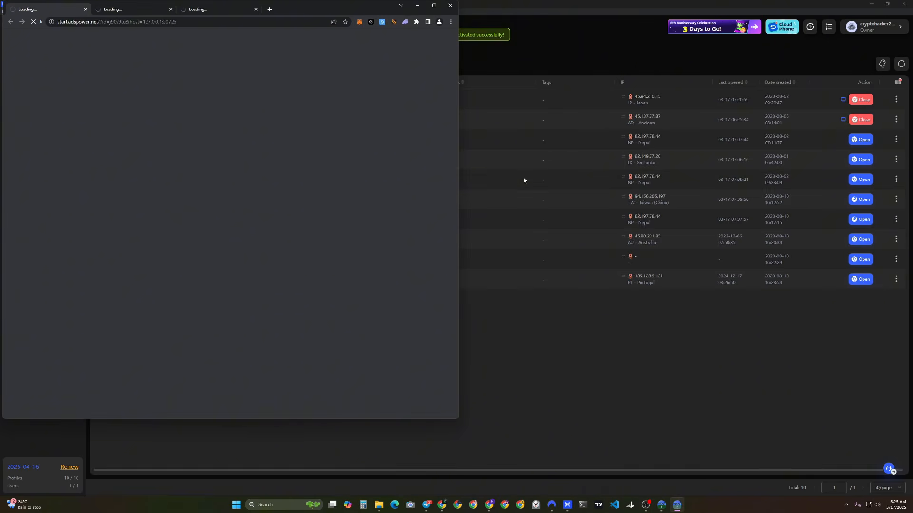
left_click(170, 9)
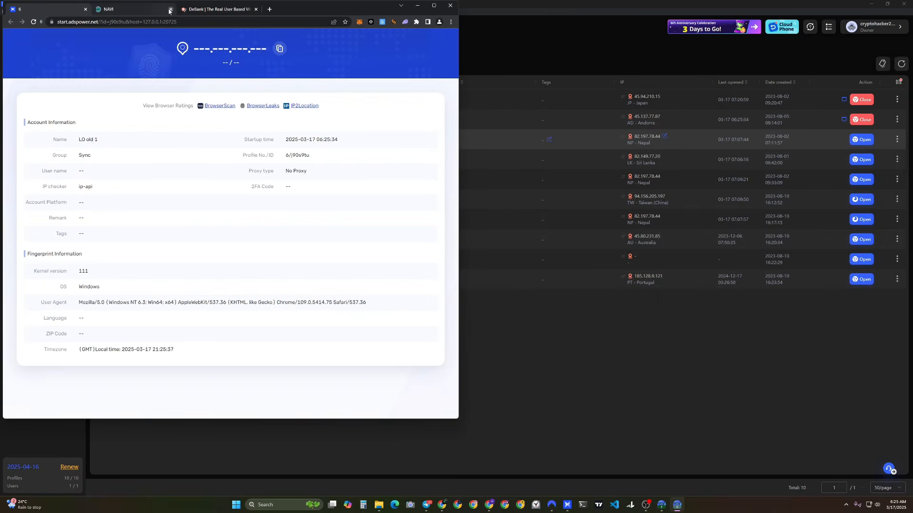
left_click(170, 9)
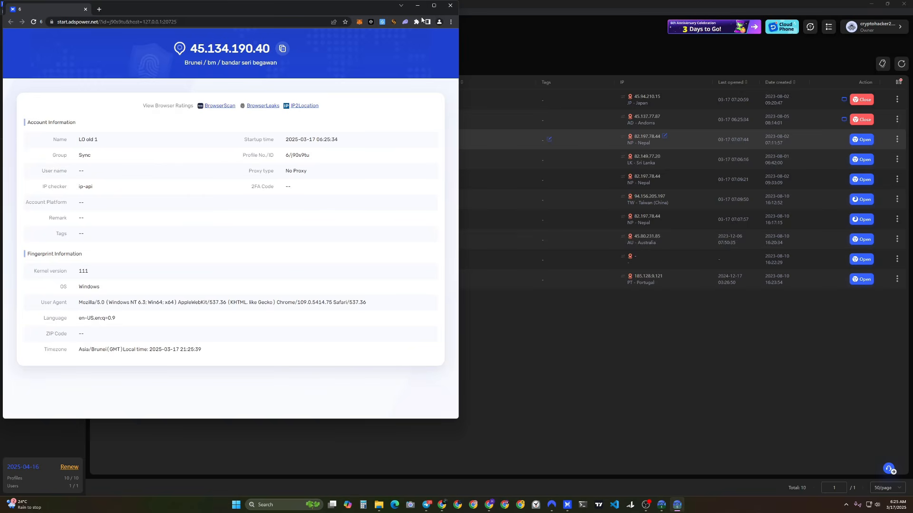
double_click(97, 3)
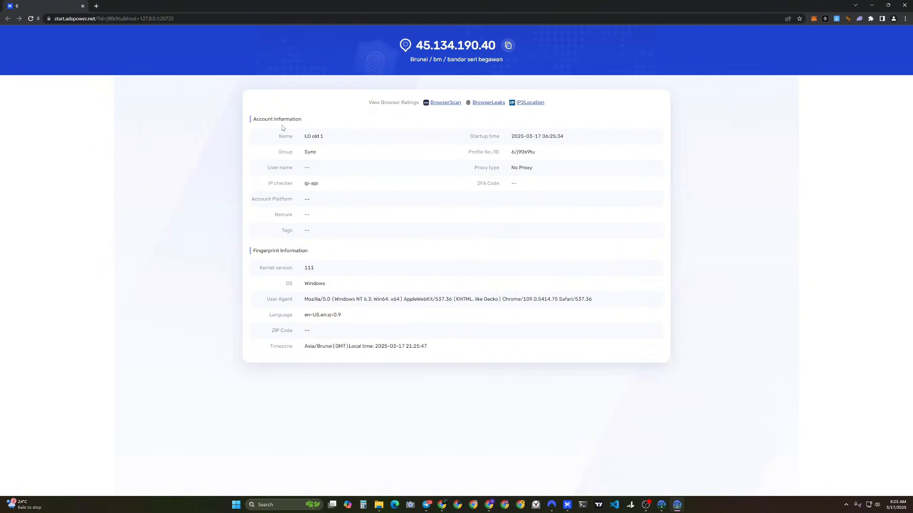
Step: Open BrowserScan from profile 6's start page and review profile 4's existing BrowserScan report for comparison
left_click_drag(449, 54, 225, 4)
left_click(446, 102)
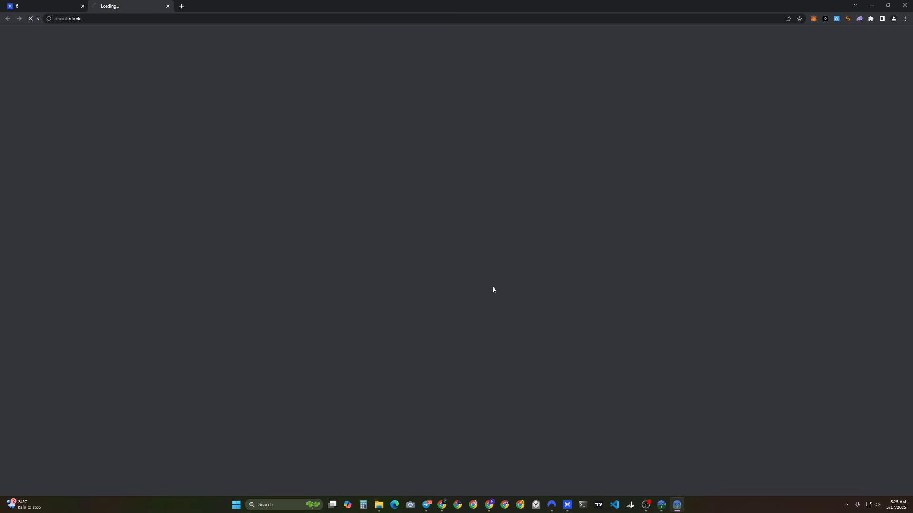
left_click(660, 505)
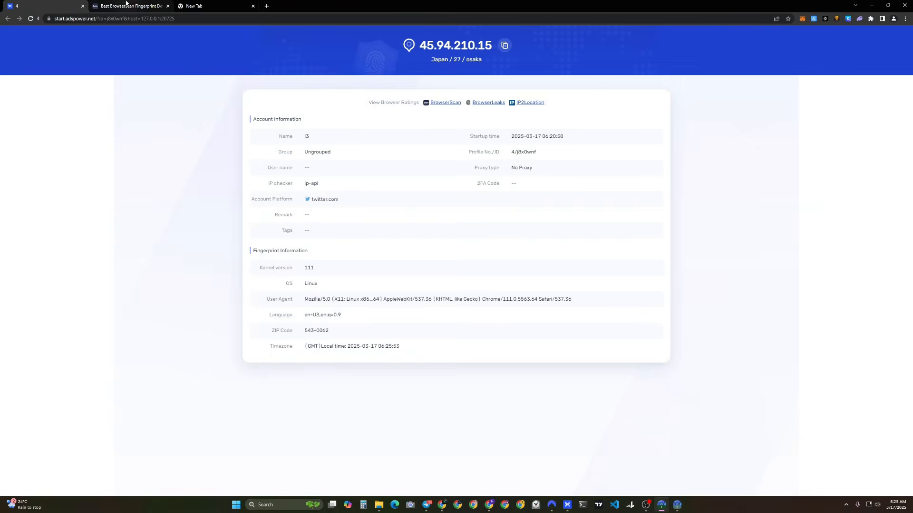
left_click(131, 5)
scroll(415, 174, "down", 10)
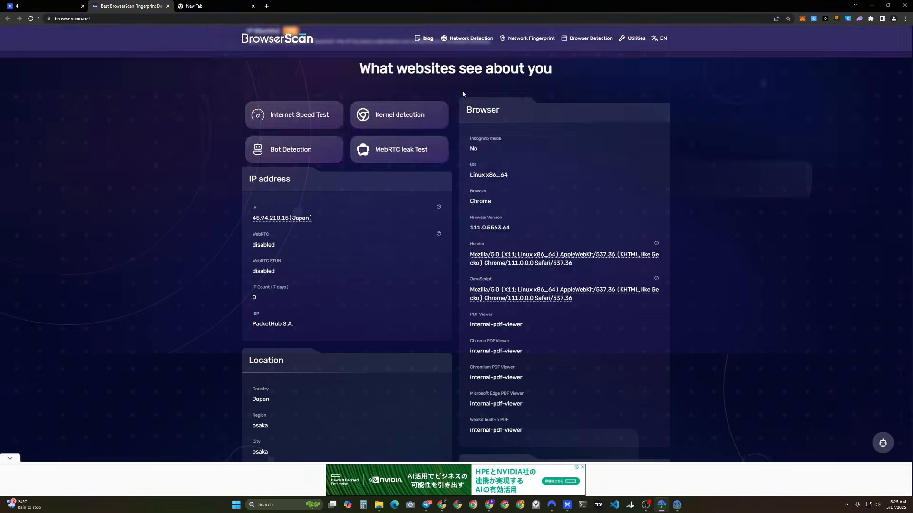
scroll(446, 190, "up", 5)
scroll(446, 190, "up", 3)
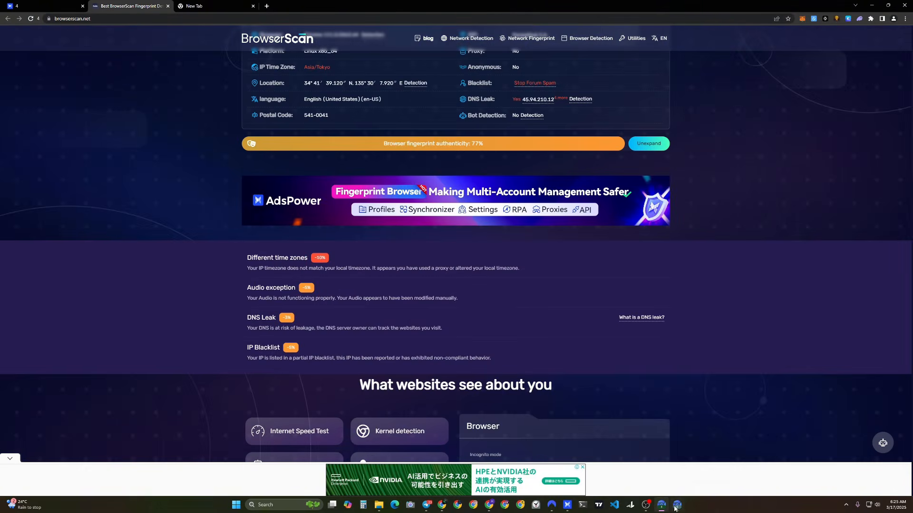
Step: Examine profile 6's BrowserScan report, covering the IP address, summary table and fingerprint authenticity deductions
left_click(677, 505)
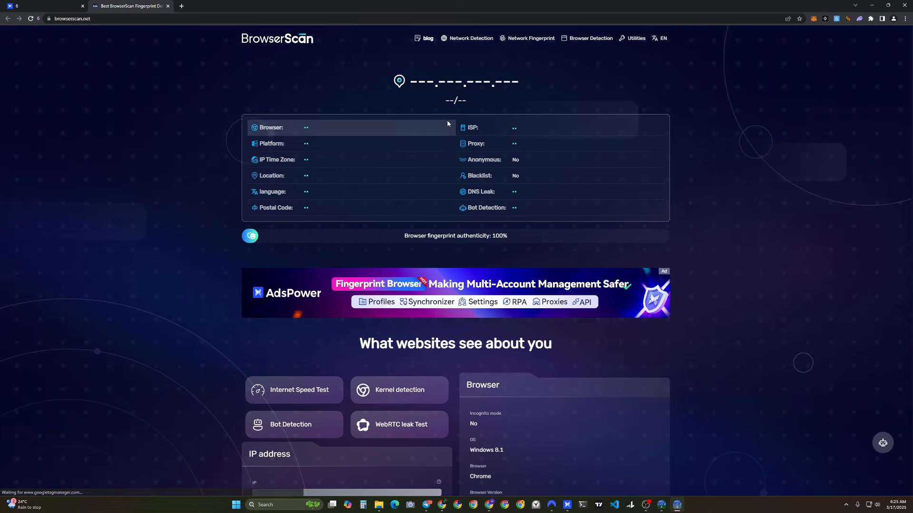
scroll(491, 244, "down", 5)
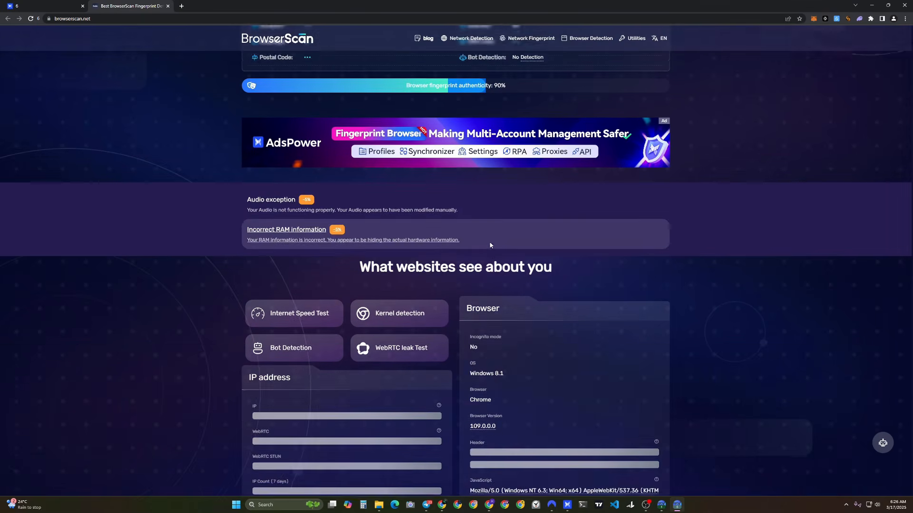
scroll(495, 232, "up", 4)
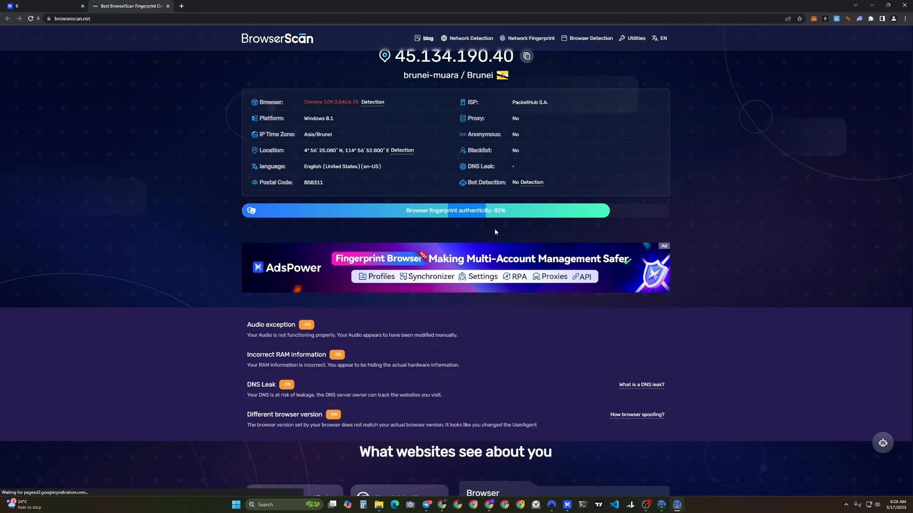
scroll(494, 229, "up", 1)
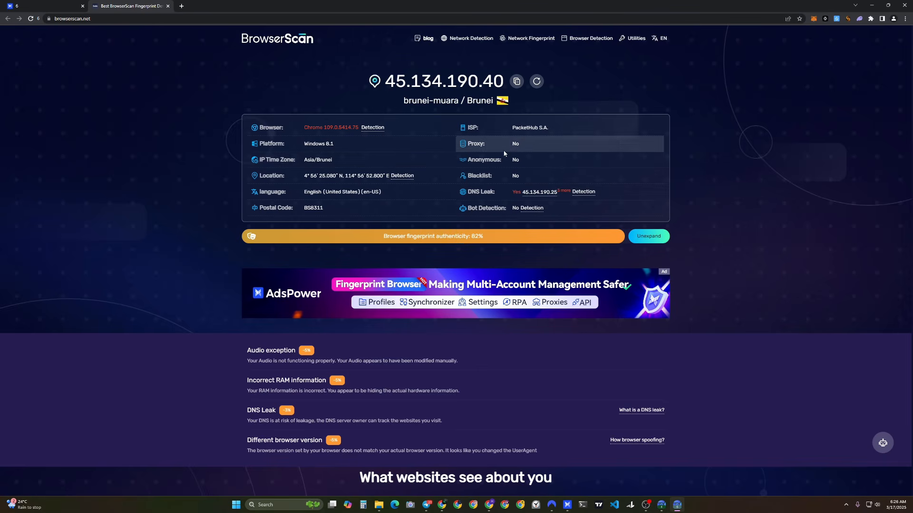
left_click(336, 148)
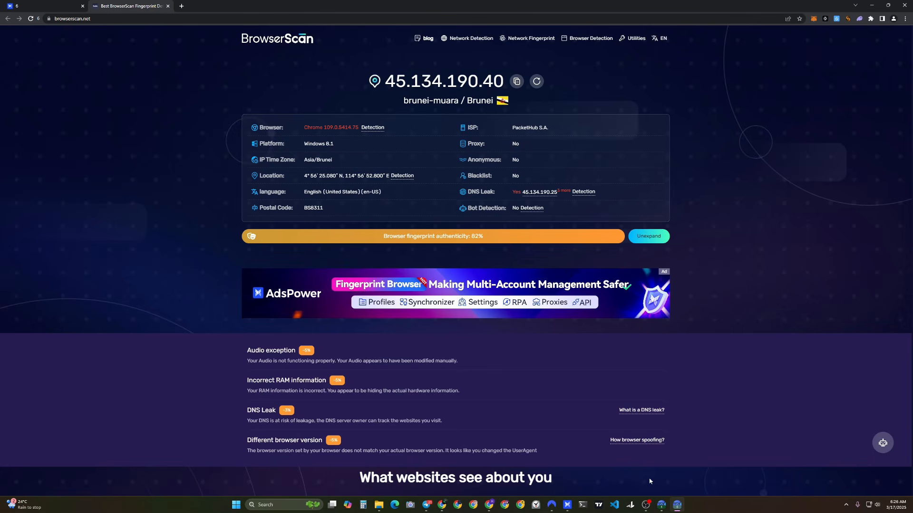
Step: Compare profile 4's BrowserScan summary with profile 6's, and examine the remaining sections of profile 6's report
left_click(661, 505)
scroll(393, 172, "up", 1)
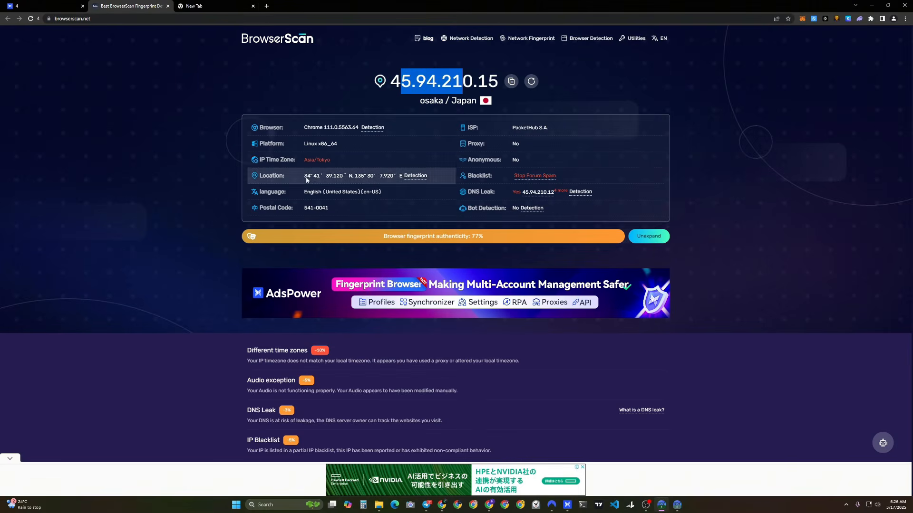
left_click(678, 505)
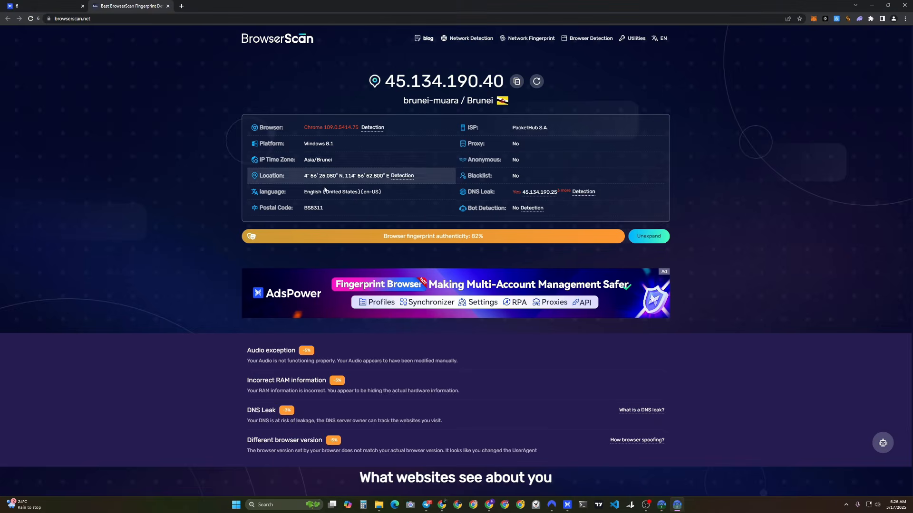
scroll(353, 185, "down", 7)
scroll(399, 204, "up", 1)
scroll(398, 210, "down", 15)
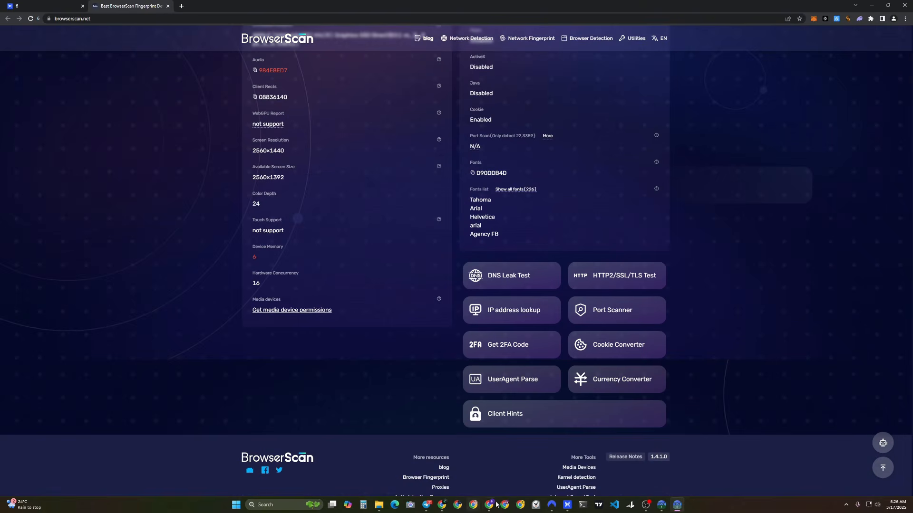
Step: Switch to AdsPower and refresh the profile list to update the IP entries
left_click(567, 503)
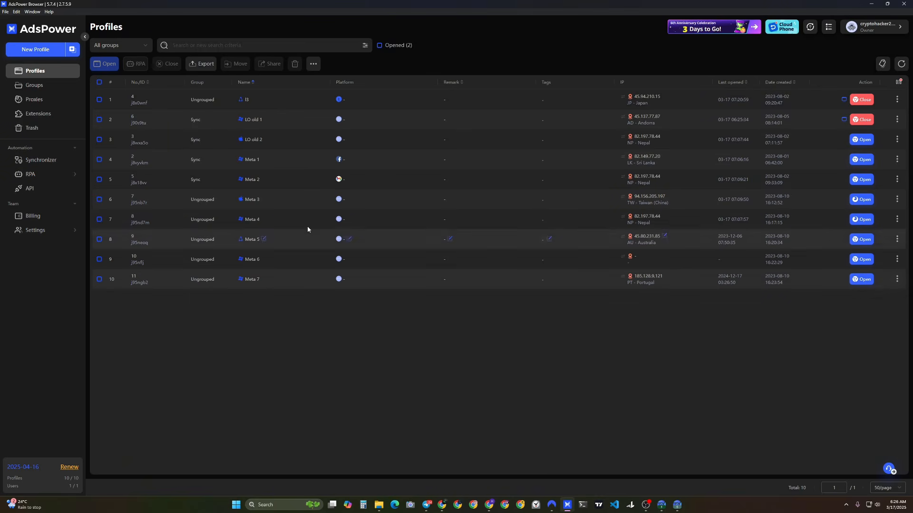
double_click(649, 148)
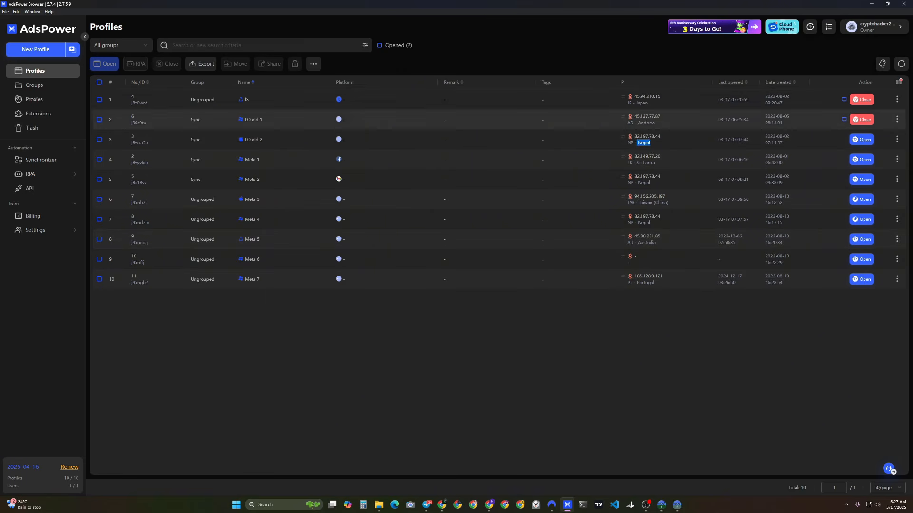
left_click(901, 64)
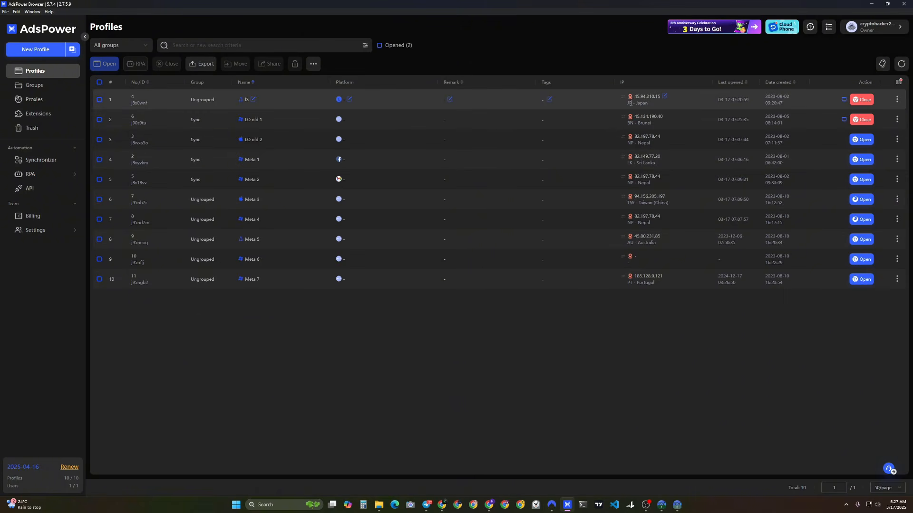
Step: Compare the IP countries listed for the individual profiles, from profile 4 down to profile 11
left_click_drag(633, 103, 652, 124)
left_click(670, 128)
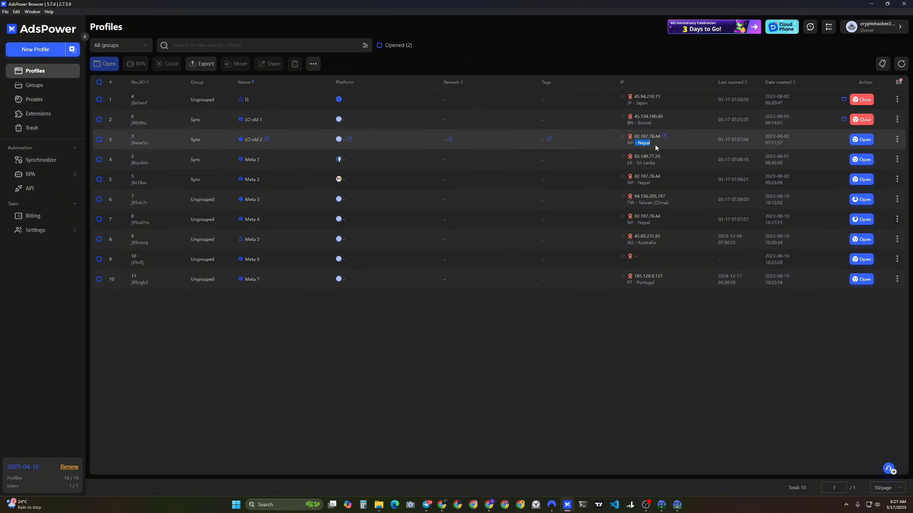
left_click(656, 167)
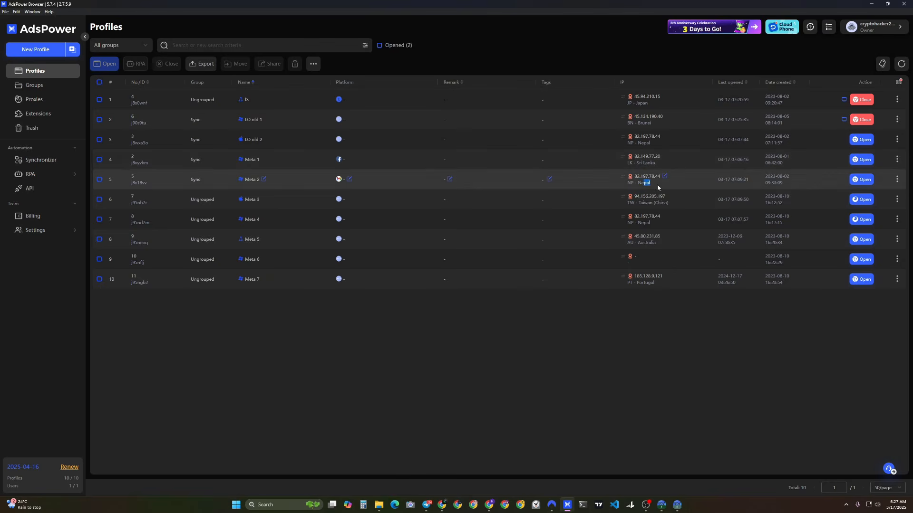
left_click(657, 186)
left_click_drag(638, 204, 658, 246)
left_click(656, 202)
left_click(652, 225)
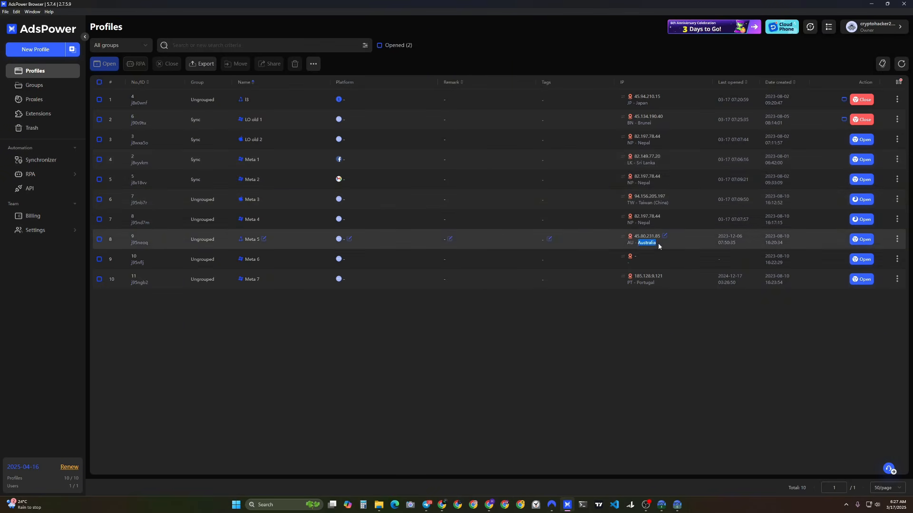
left_click_drag(634, 283, 651, 283)
left_click(652, 284)
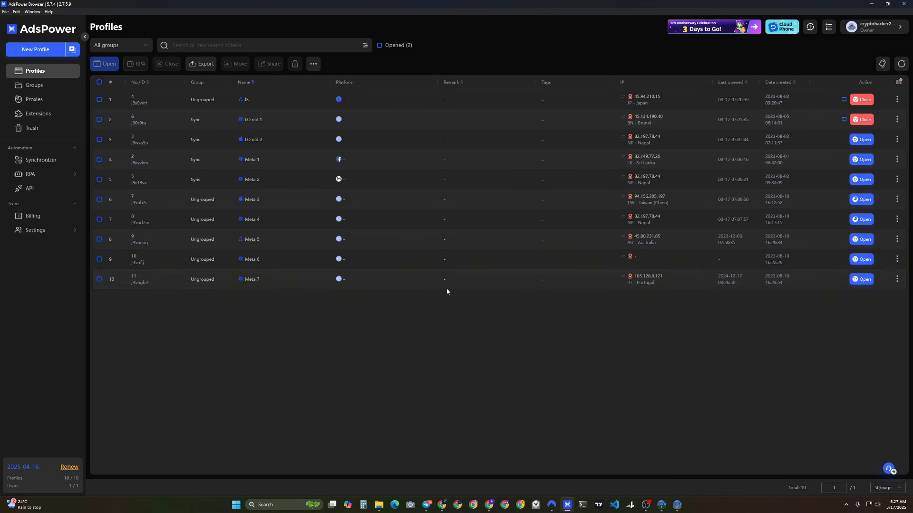
Step: Start adding a proxy on the Proxies page, with ip-api as the IP checker and HTTPS as the proxy type
left_click(42, 100)
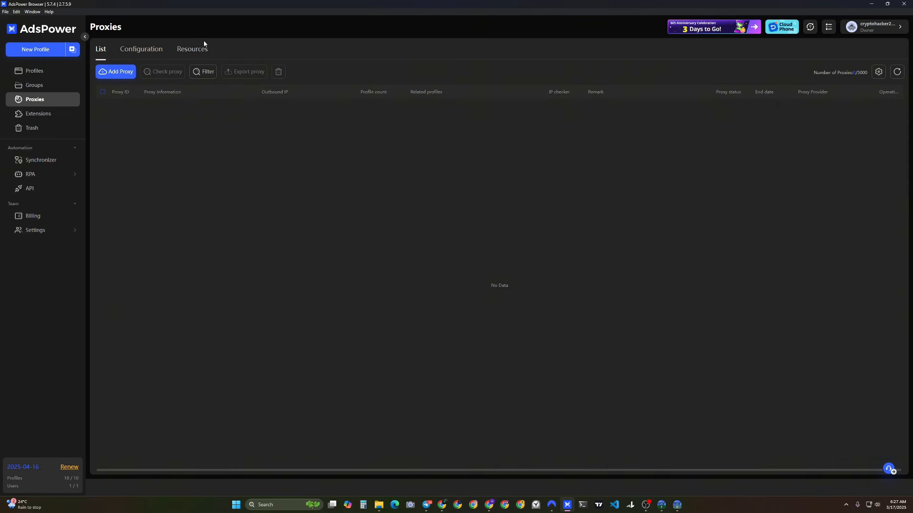
left_click_drag(502, 285, 531, 287)
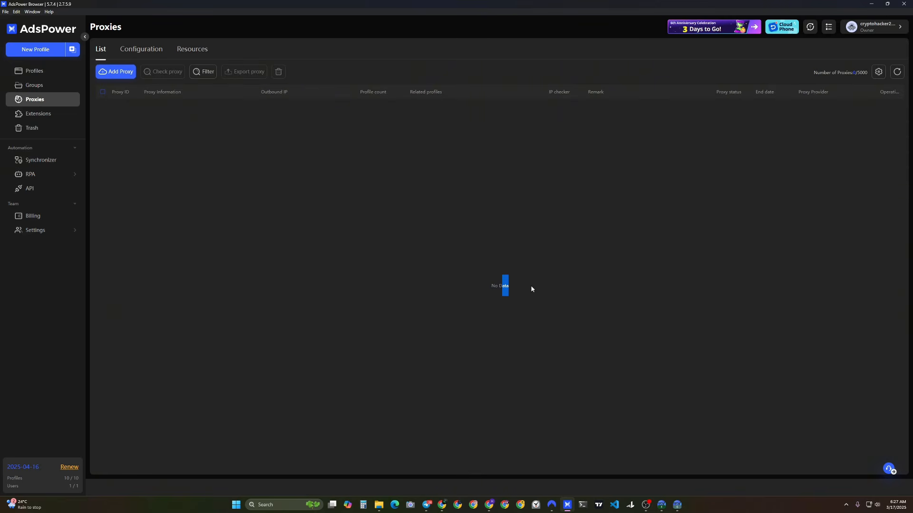
left_click(109, 71)
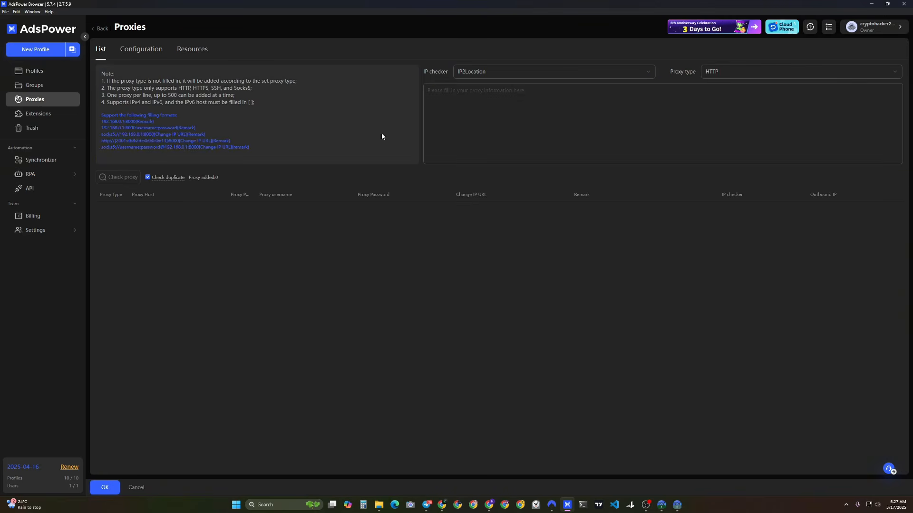
left_click(486, 74)
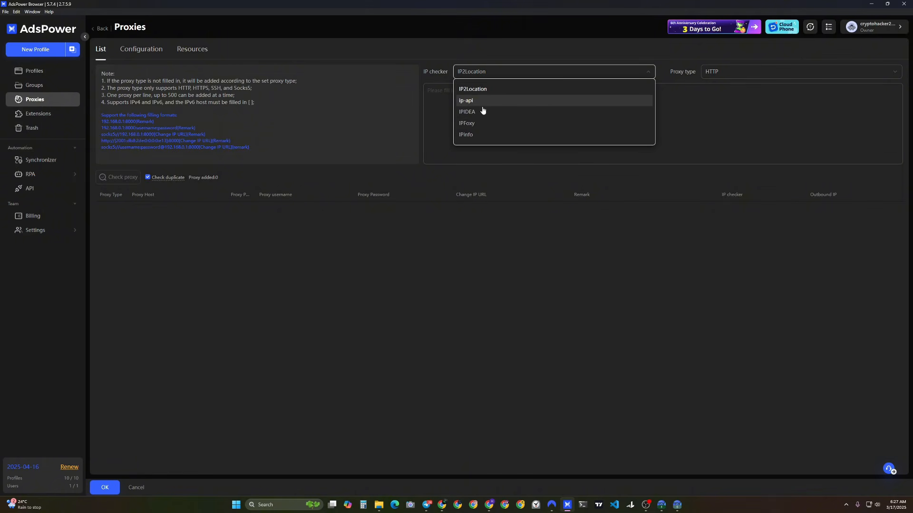
left_click(483, 101)
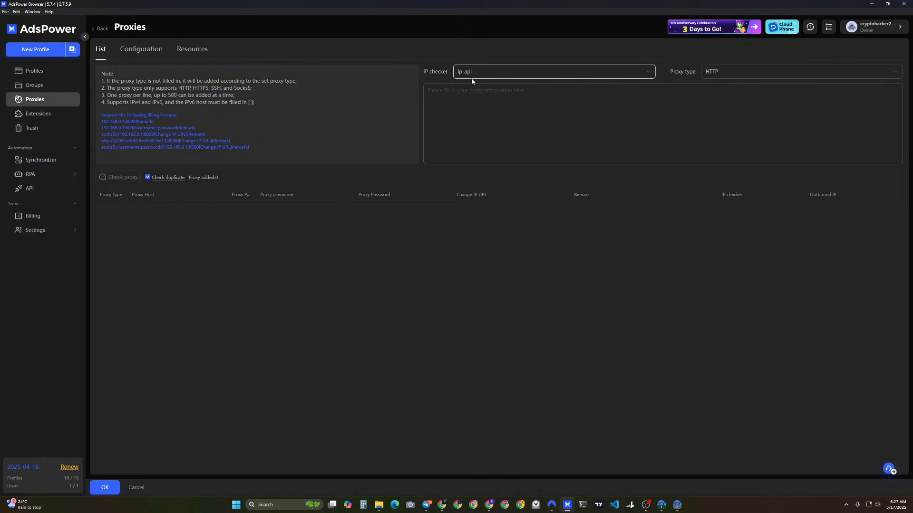
left_click(715, 73)
left_click(724, 101)
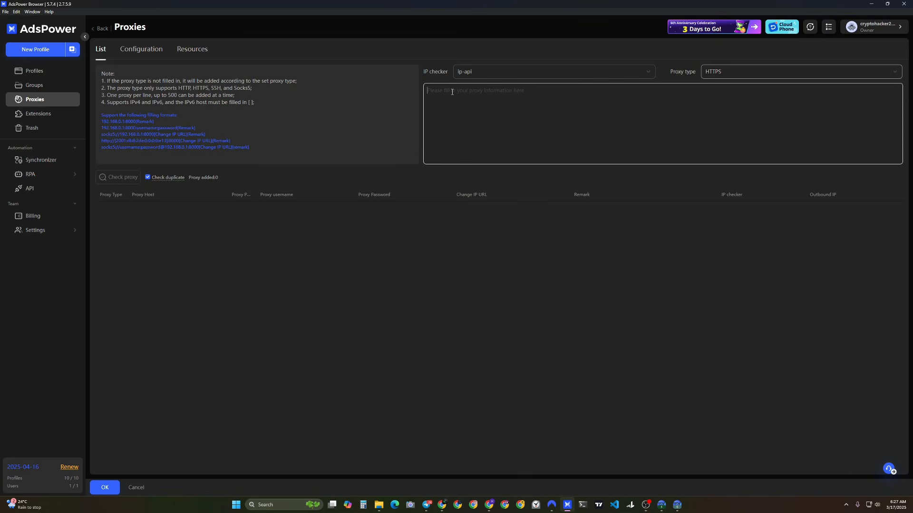
left_click(459, 96)
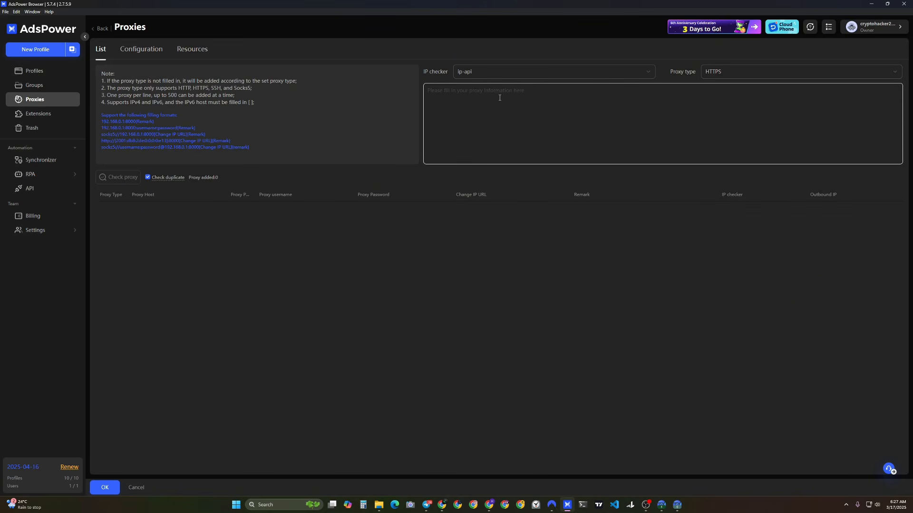
Step: Examine the proxy provider configuration, including the Oxylabs, Bright Data and 922S5Proxy host and credential settings
left_click(132, 58)
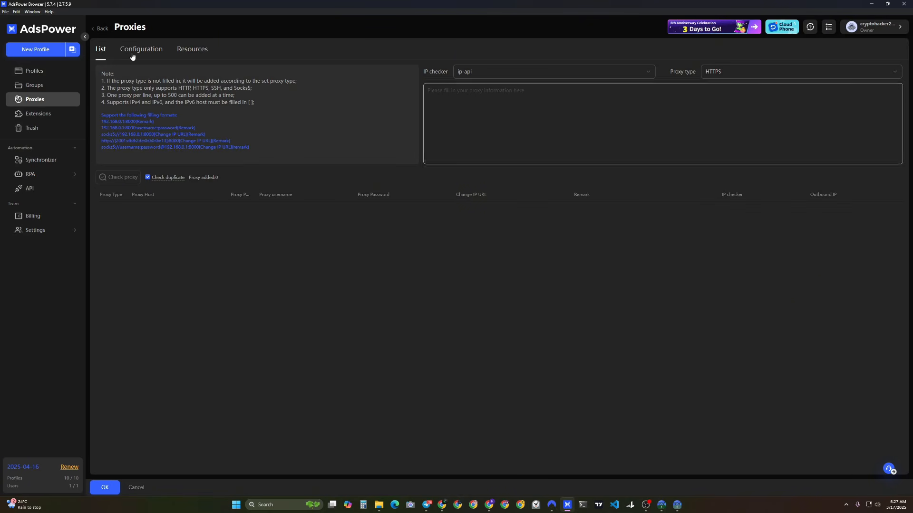
scroll(228, 158, "down", 4)
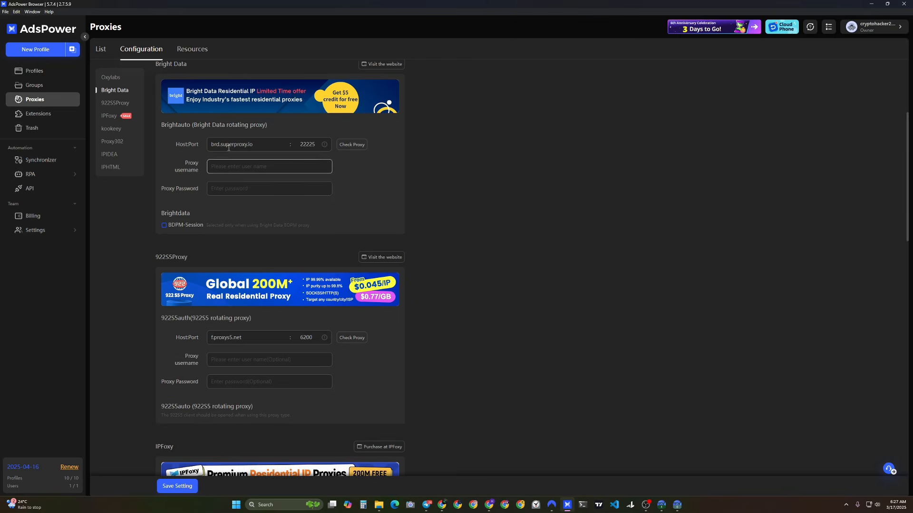
left_click(270, 169)
scroll(285, 180, "up", 2)
scroll(285, 181, "up", 3)
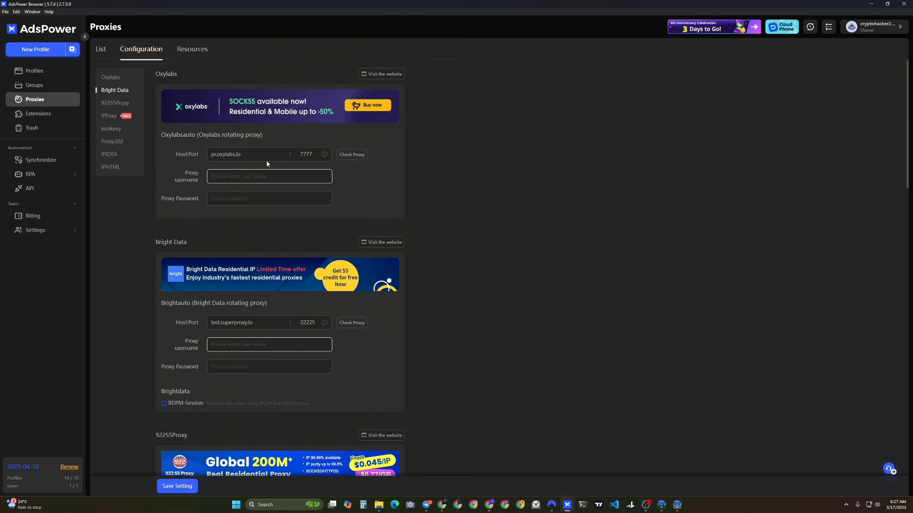
left_click(85, 37)
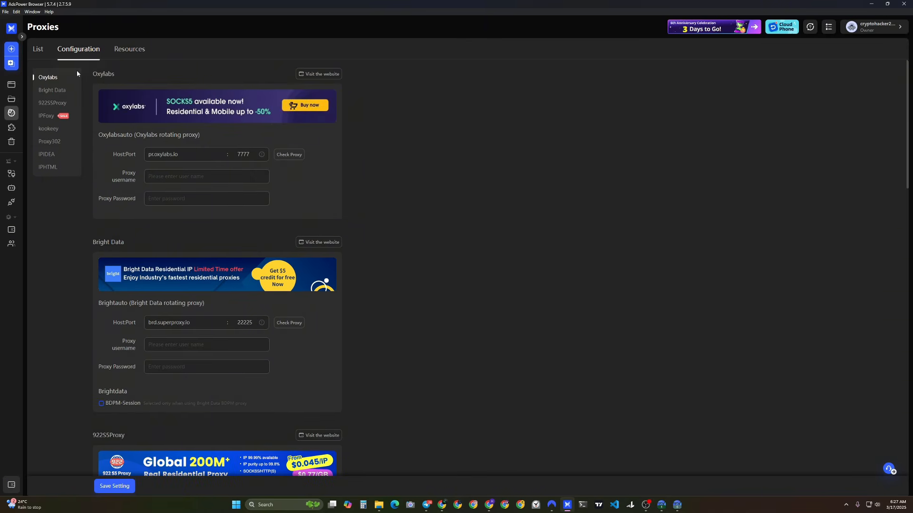
left_click(22, 38)
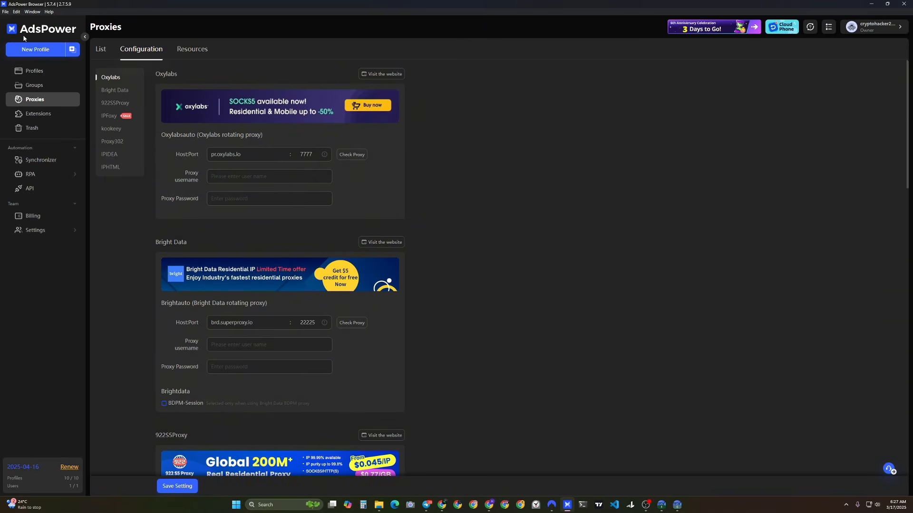
Step: Search the team extensions for "sui wallet" and browse the list of recommended extensions
left_click(52, 113)
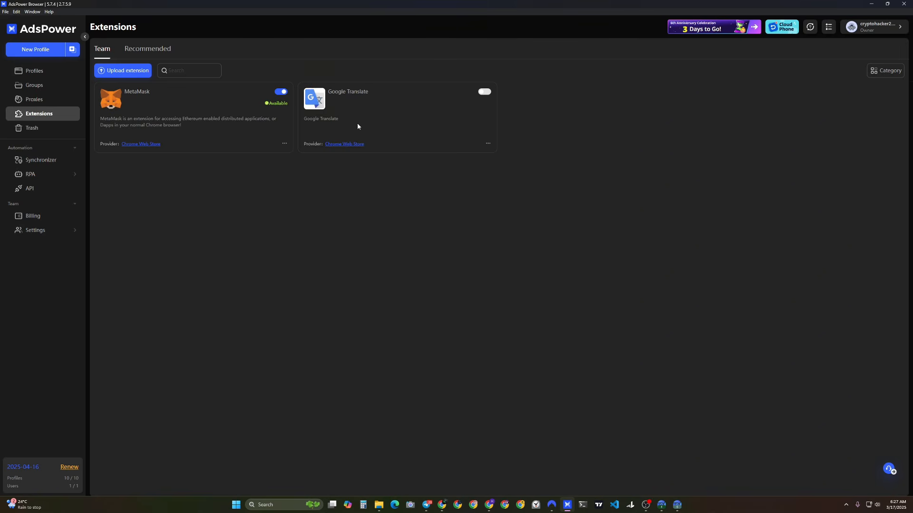
left_click_drag(226, 121, 143, 126)
left_click(392, 131)
left_click(194, 72)
type("sui wallet")
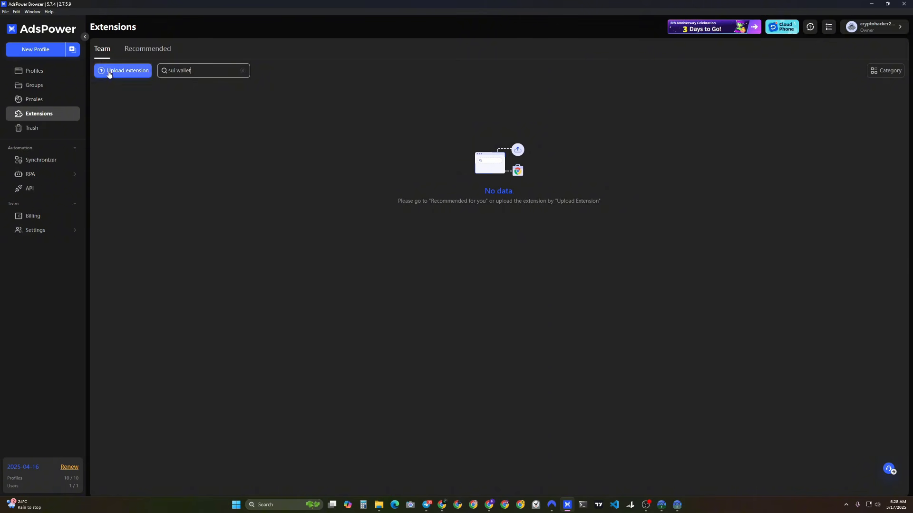
left_click(141, 48)
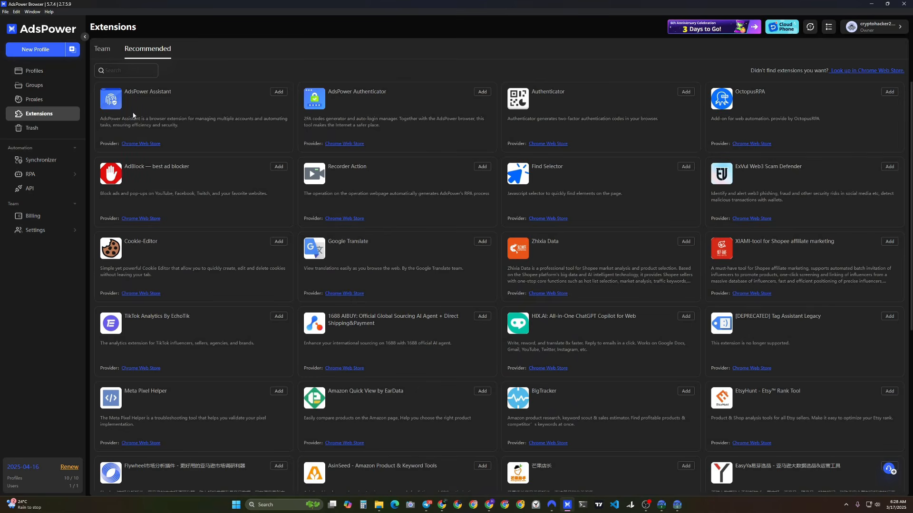
scroll(301, 185, "down", 5)
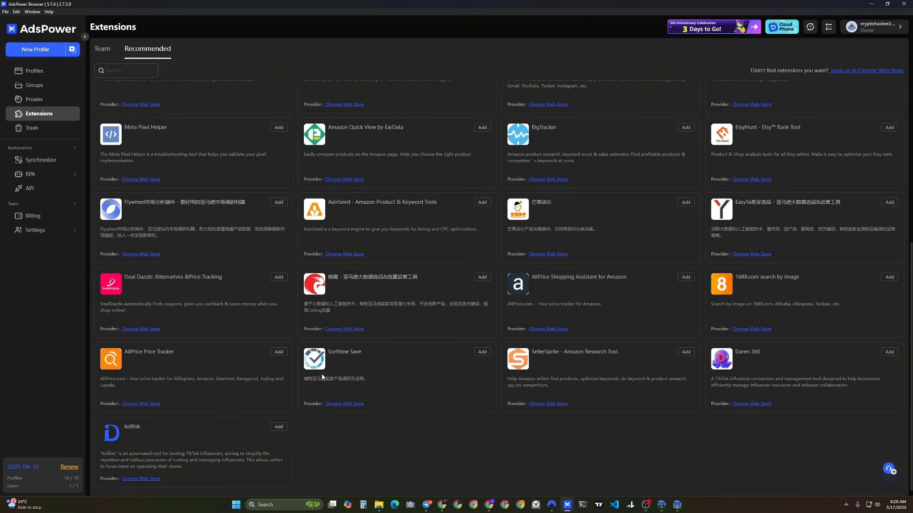
scroll(147, 272, "up", 5)
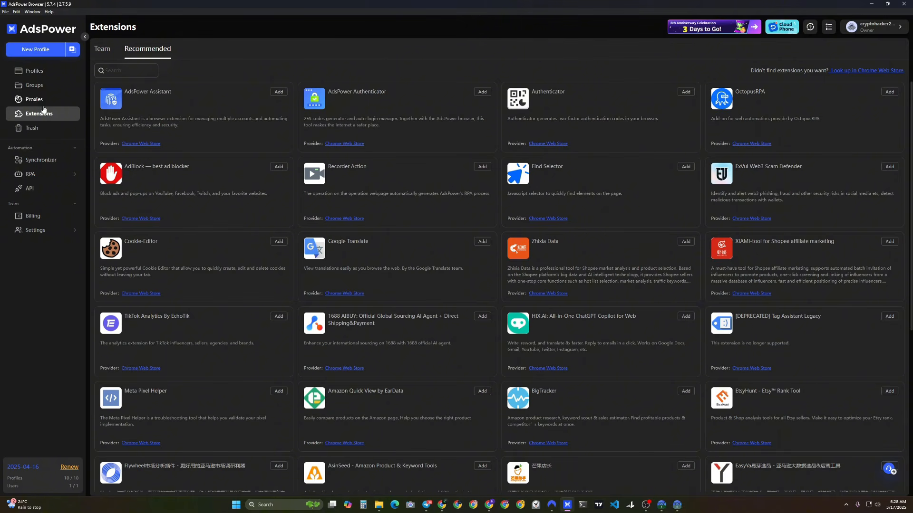
left_click(48, 166)
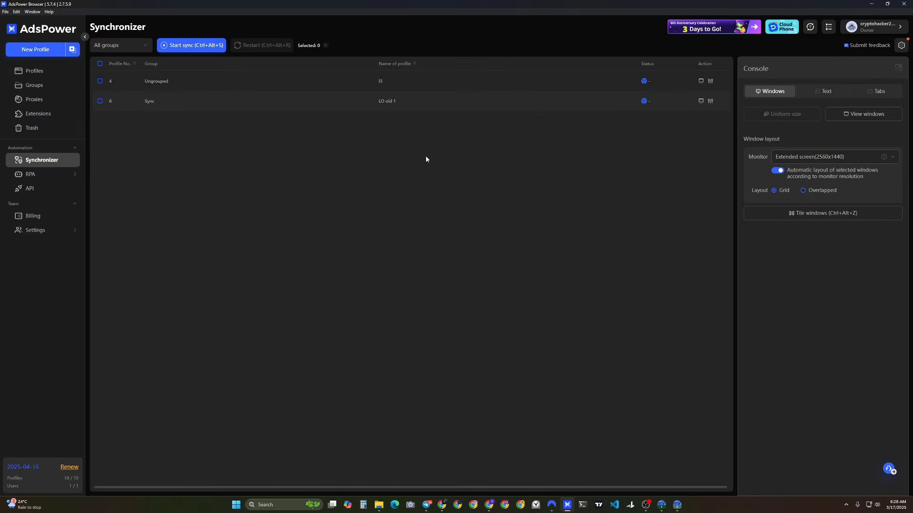
Step: Create a profile group named "fanos farm" with the remark "gg" and open its profile list
left_click(34, 86)
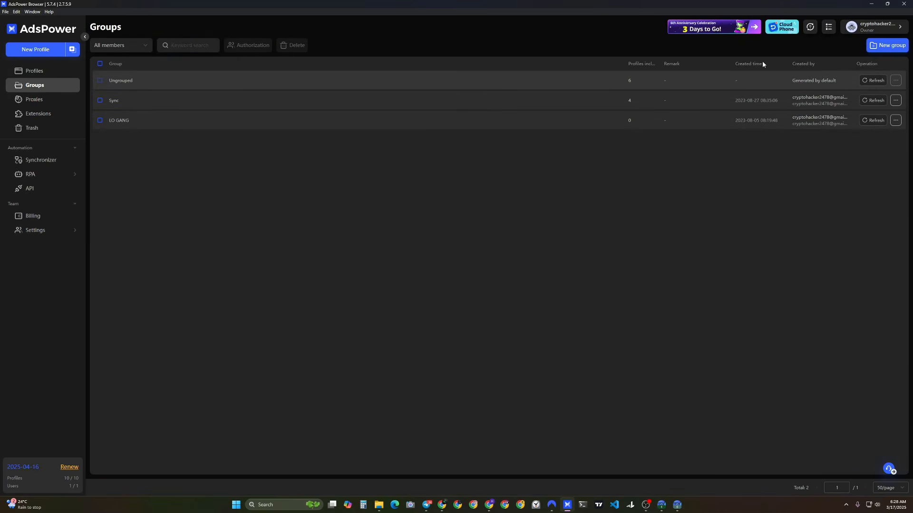
left_click(882, 46)
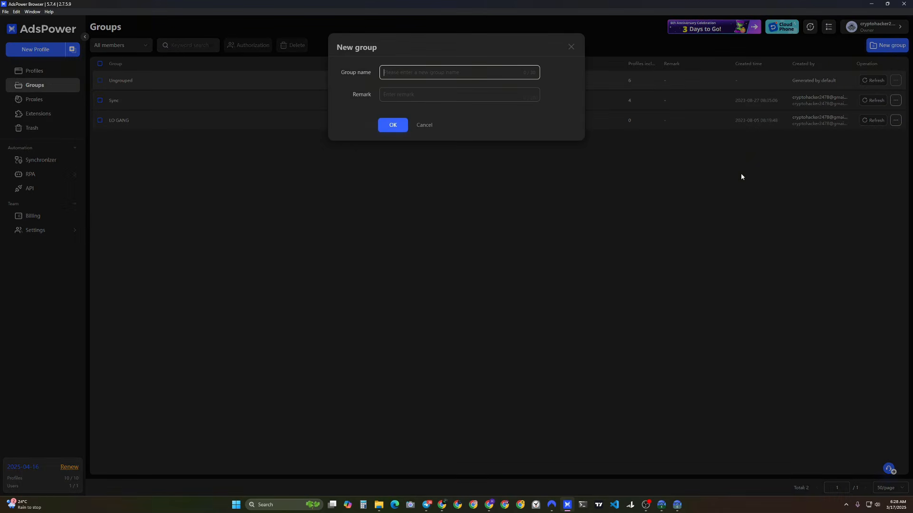
type("fs")
type("nos farm")
left_click(450, 96)
type("gg")
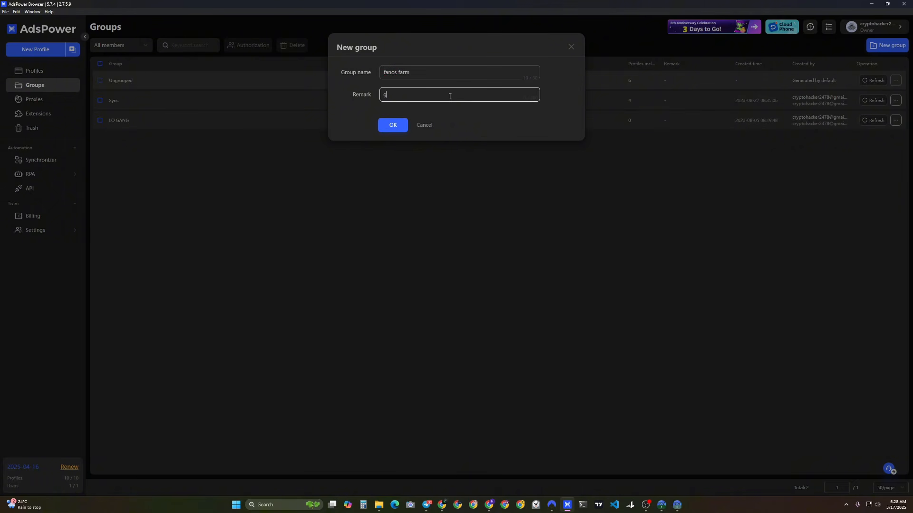
left_click(395, 120)
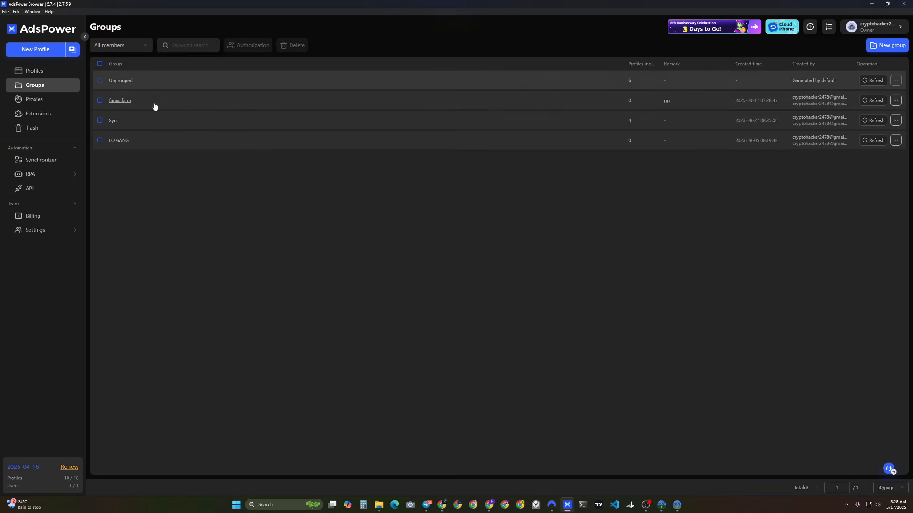
left_click(154, 105)
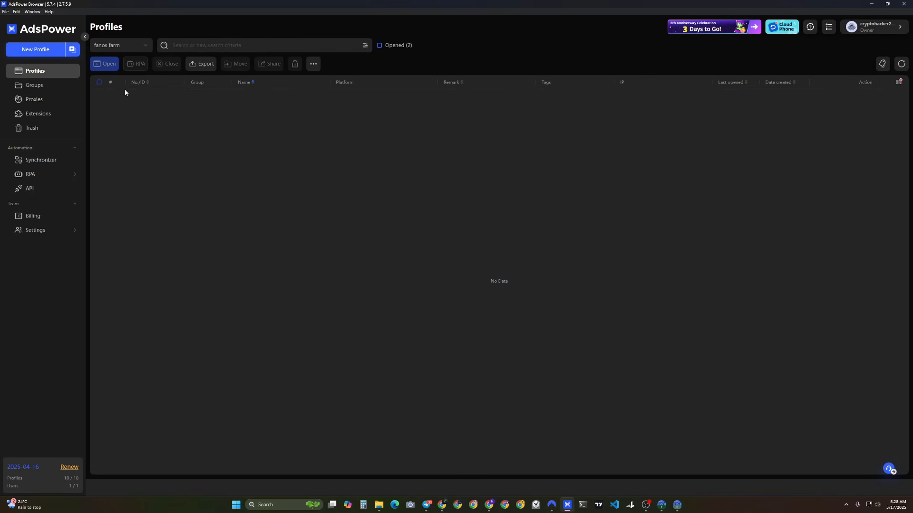
Step: Review the Proxies and team Extensions pages, the RPA processes and marketplace templates, and the Synchronizer
left_click(40, 99)
left_click(40, 86)
left_click(40, 70)
left_click(64, 99)
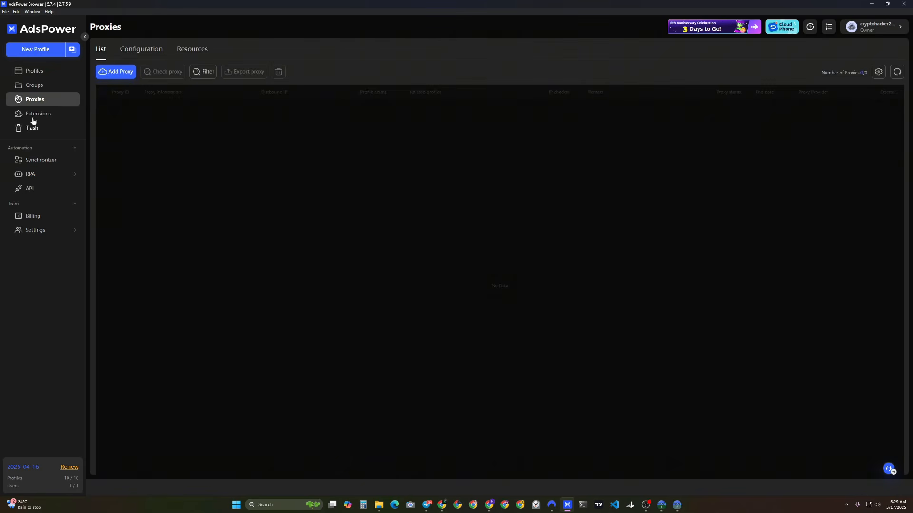
left_click(34, 115)
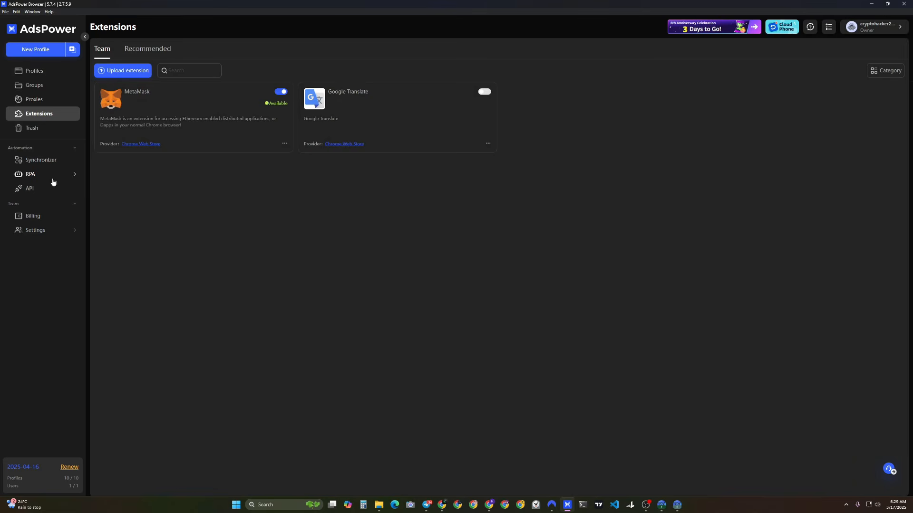
left_click(52, 175)
left_click(67, 192)
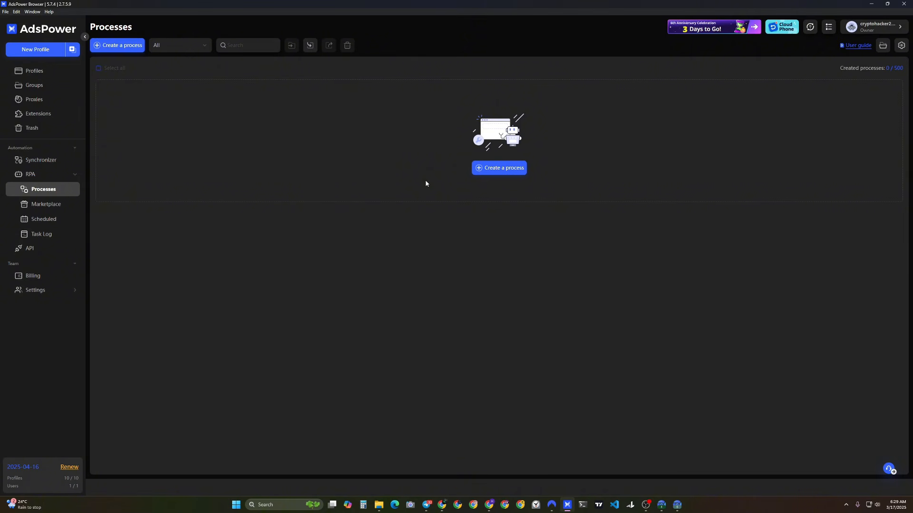
left_click(47, 204)
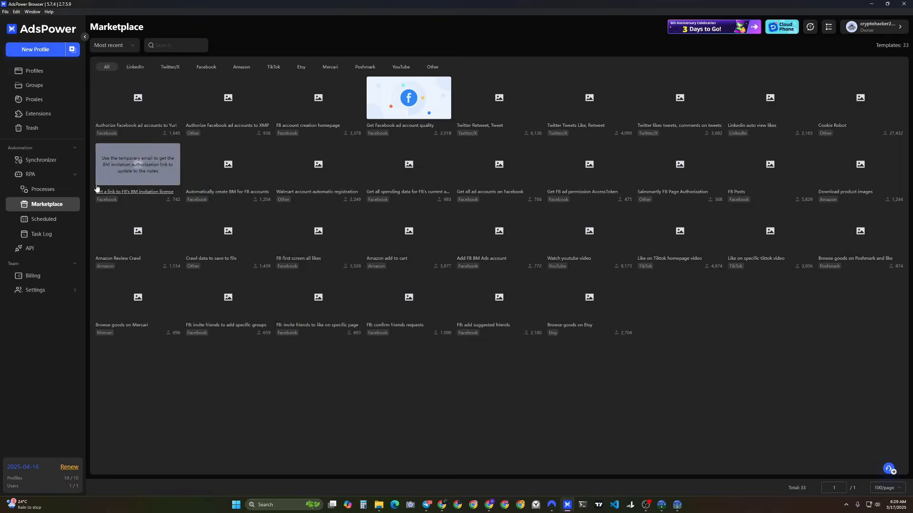
left_click(48, 161)
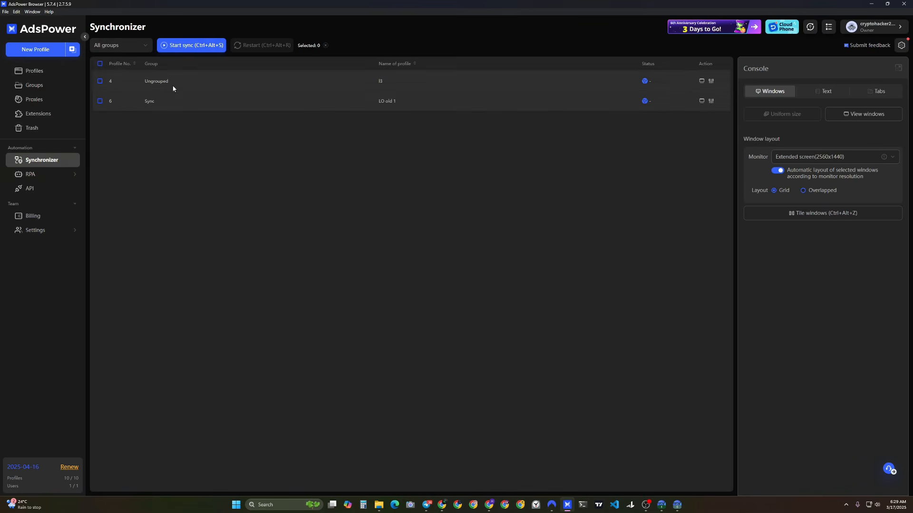
left_click(58, 176)
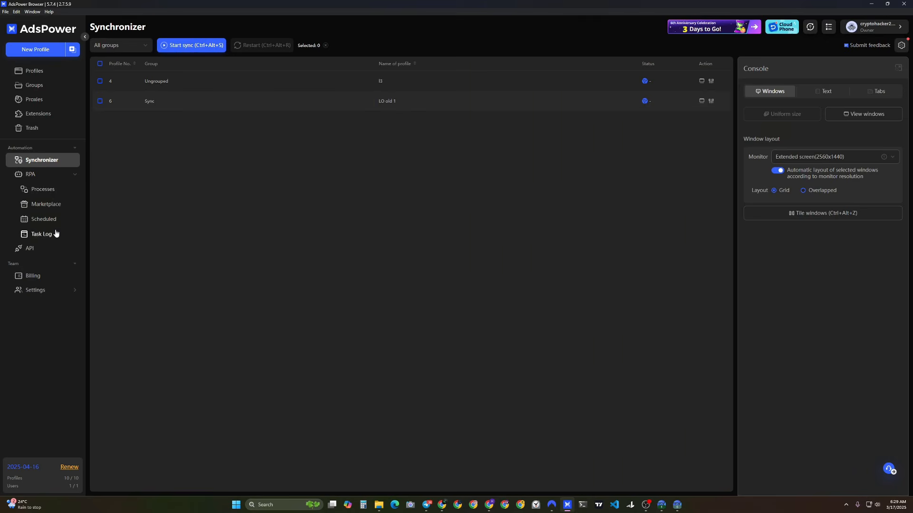
left_click(50, 190)
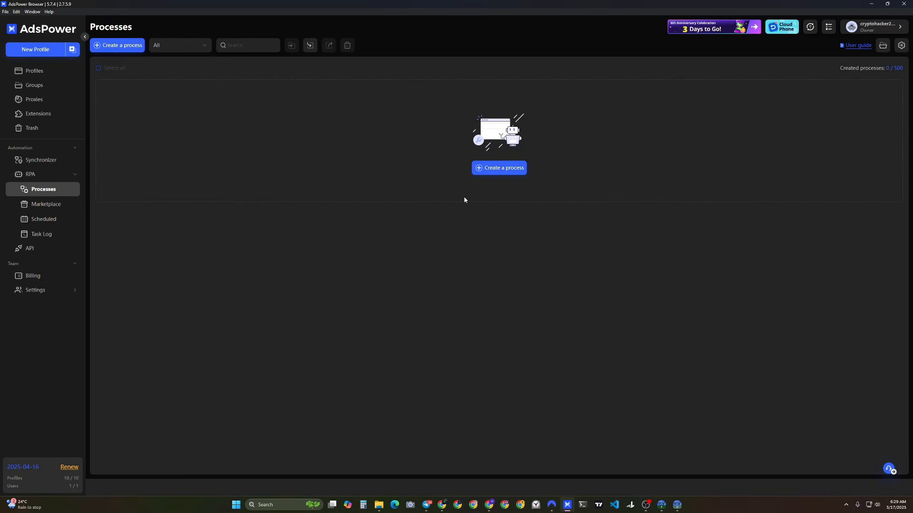